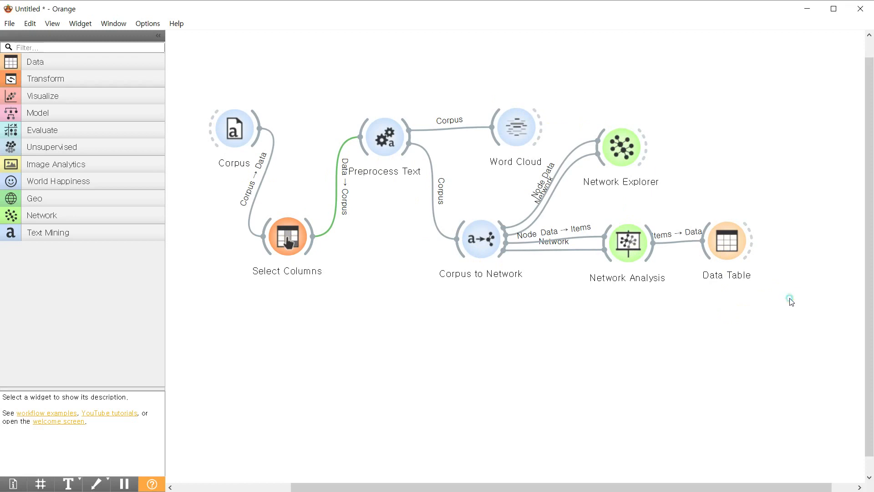
Step: Delete all widgets of the existing workflow from the canvas
left_click_drag(792, 301, 205, 51)
key("Delete")
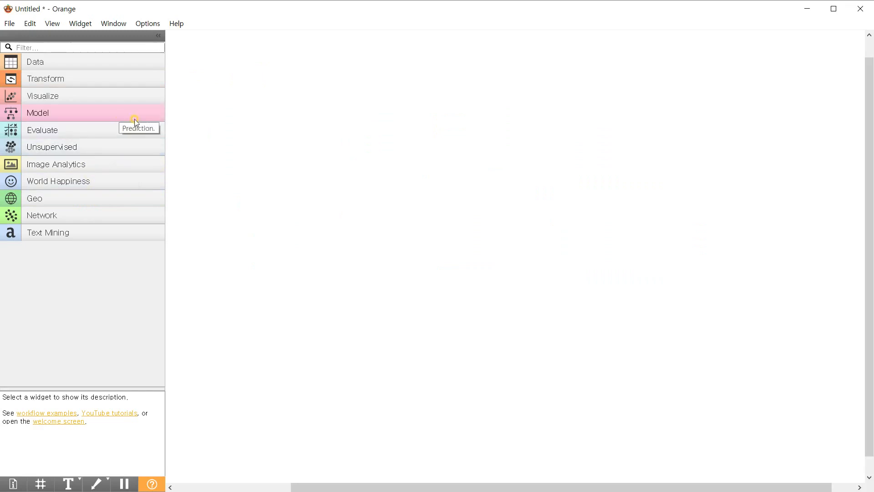
Step: Look up the Text and Network add-ons in the add-on installer to check that they are installed, and close it
left_click(157, 25)
left_click(161, 59)
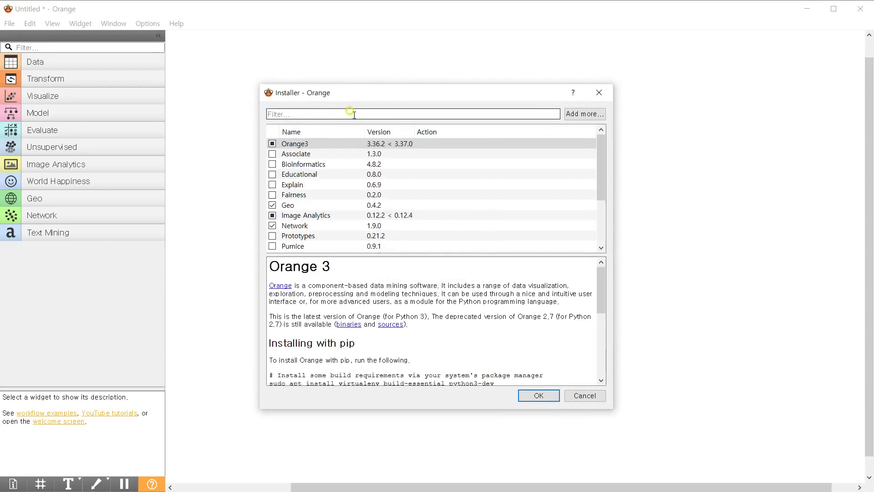
type("text")
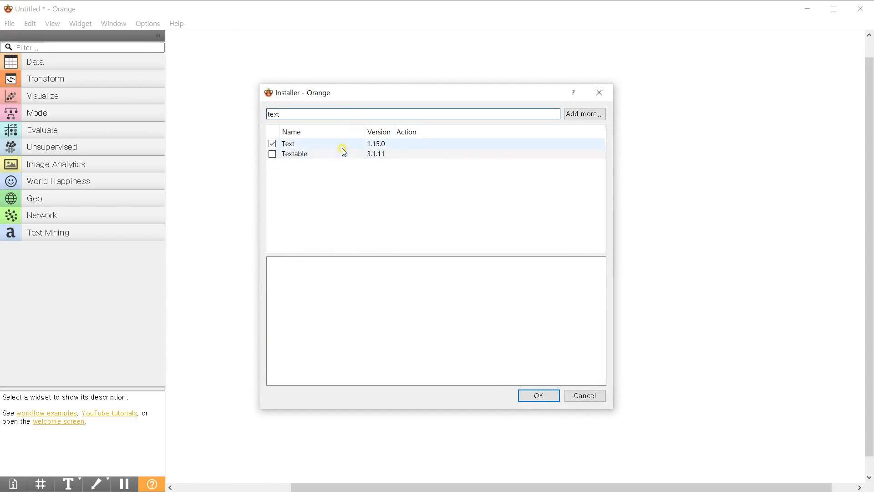
left_click(316, 147)
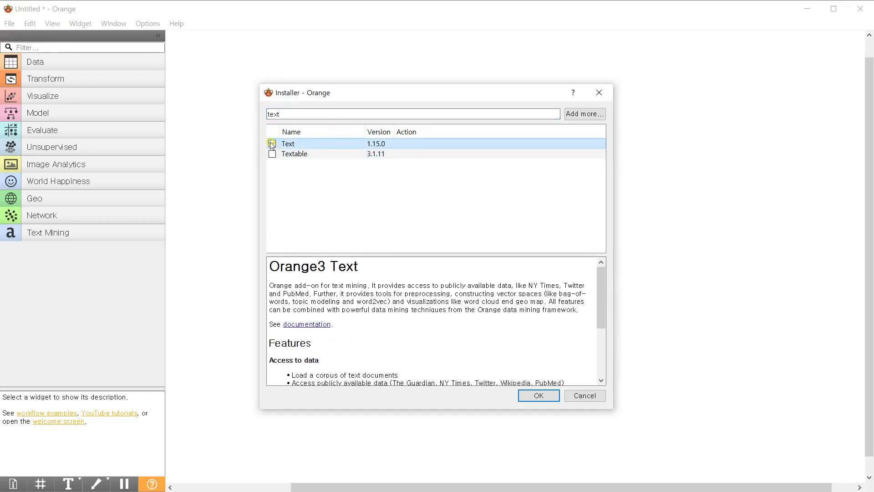
double_click(313, 114)
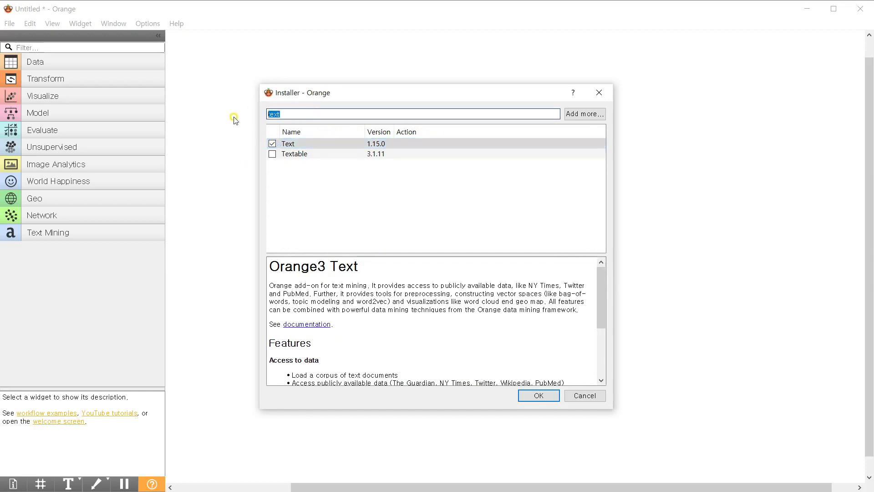
type("network")
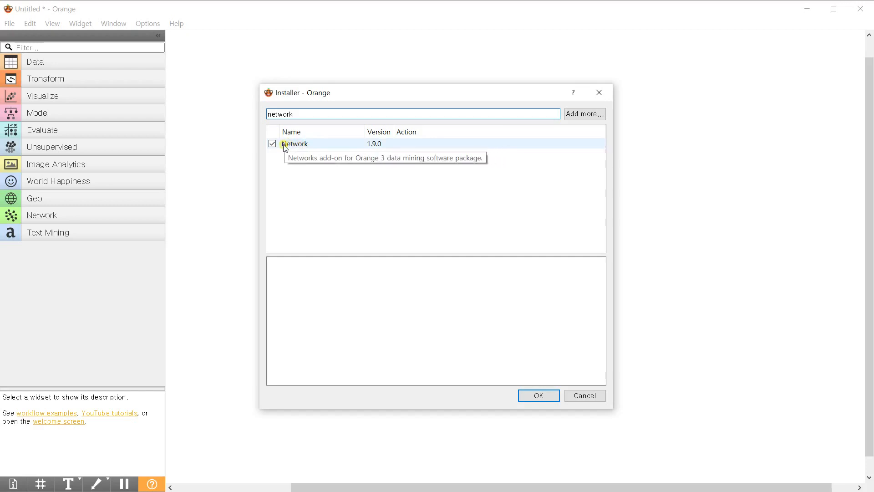
left_click(539, 399)
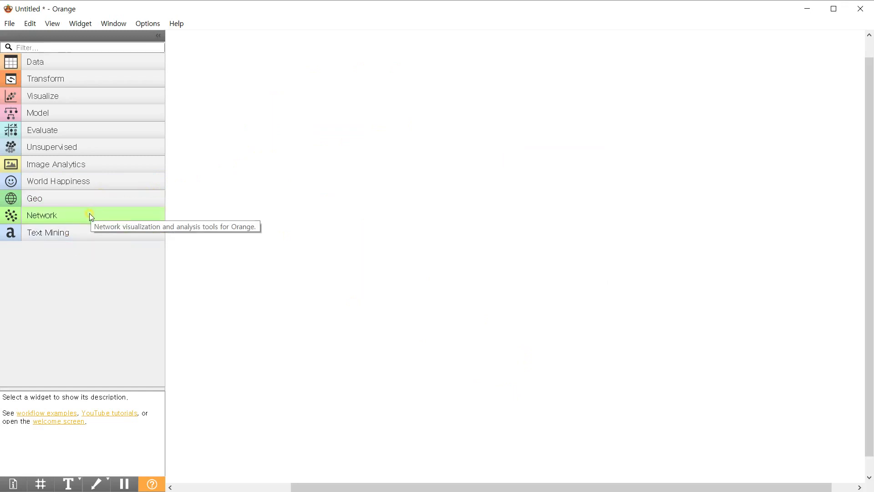
Step: Add a Corpus widget from the Text Mining category to the upper part of the empty canvas
left_click(76, 233)
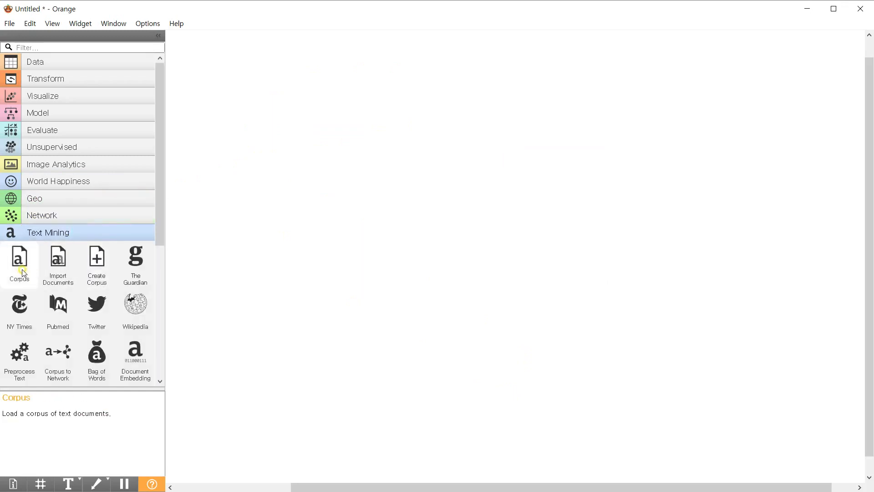
left_click_drag(19, 258, 288, 138)
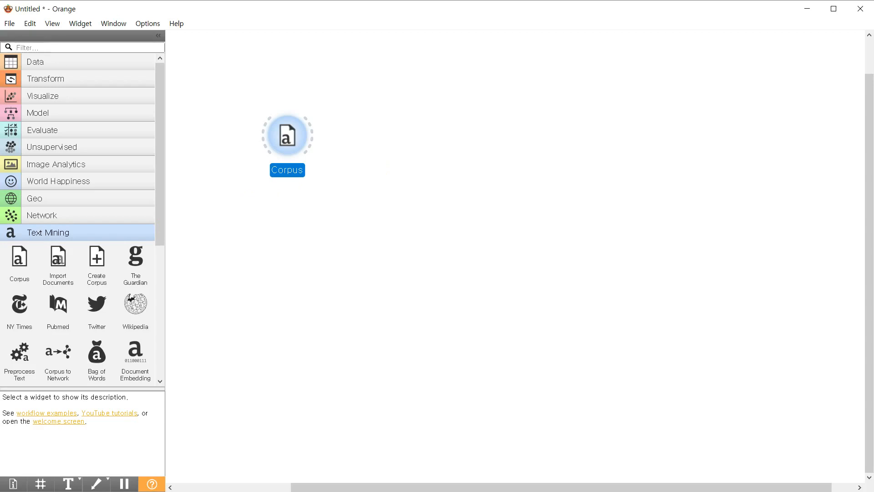
Step: Switch to the BIG KINDS site in the browser, open its home page and enter the suggested keyword 코로나19 for 코로나 as the search query
key("alt+Tab")
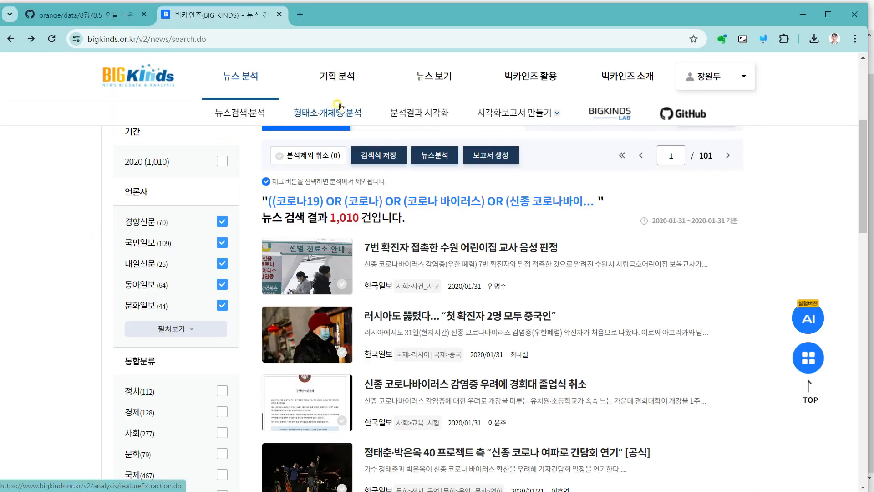
left_click(146, 78)
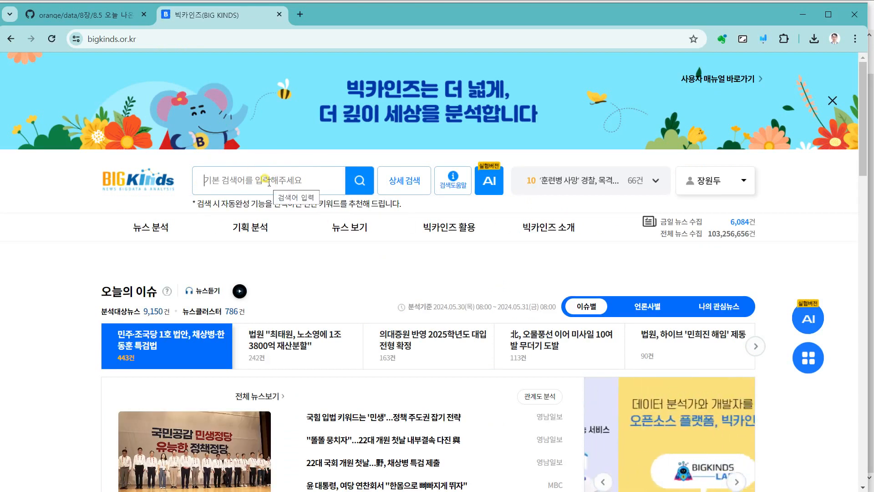
type("코론")
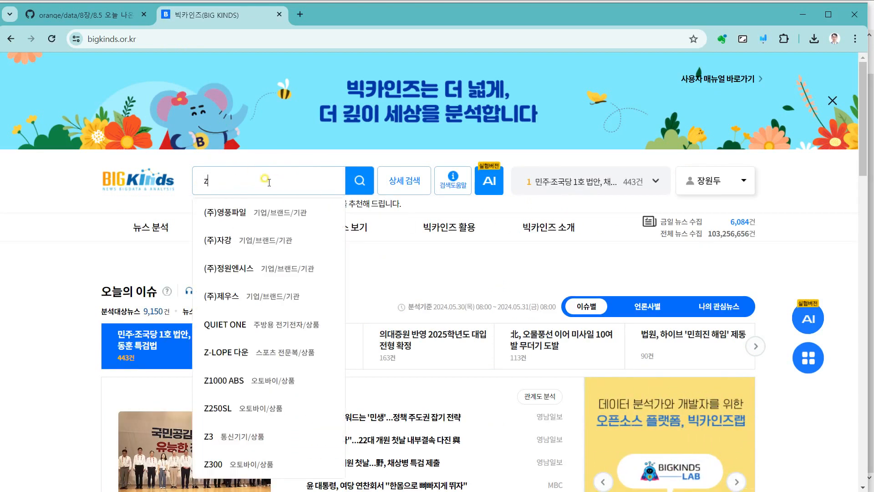
type("나")
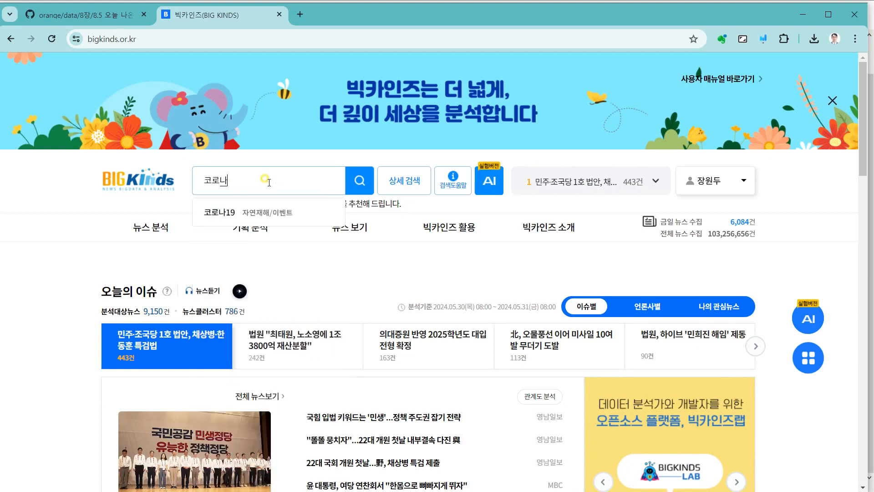
left_click(230, 220)
left_click(242, 178)
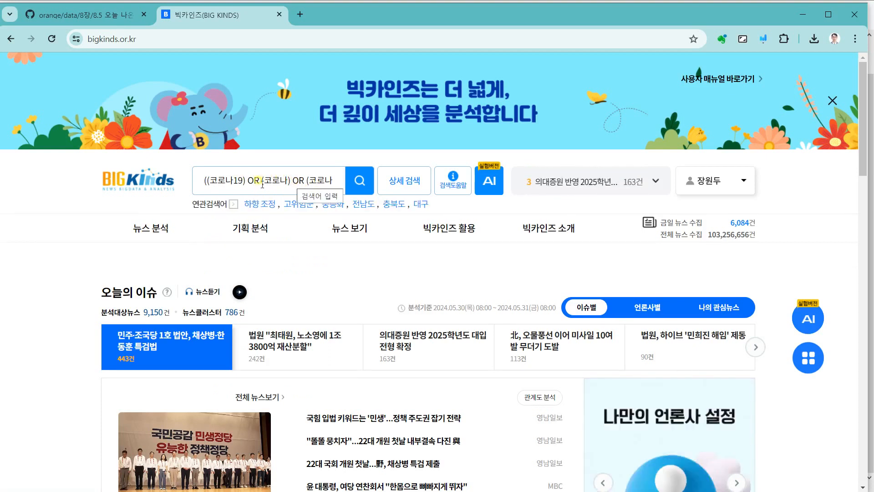
Step: Examine the full expanded search query and the synonyms it joins with OR
left_click_drag(238, 180, 335, 181)
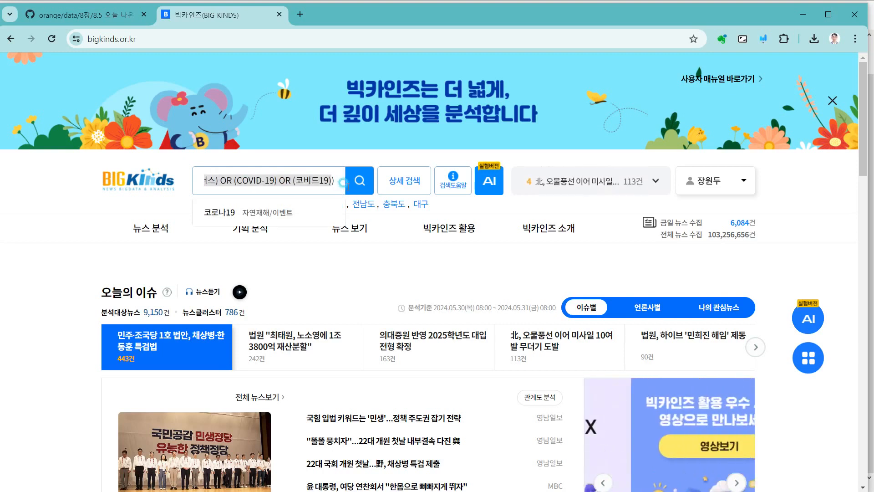
left_click(320, 181)
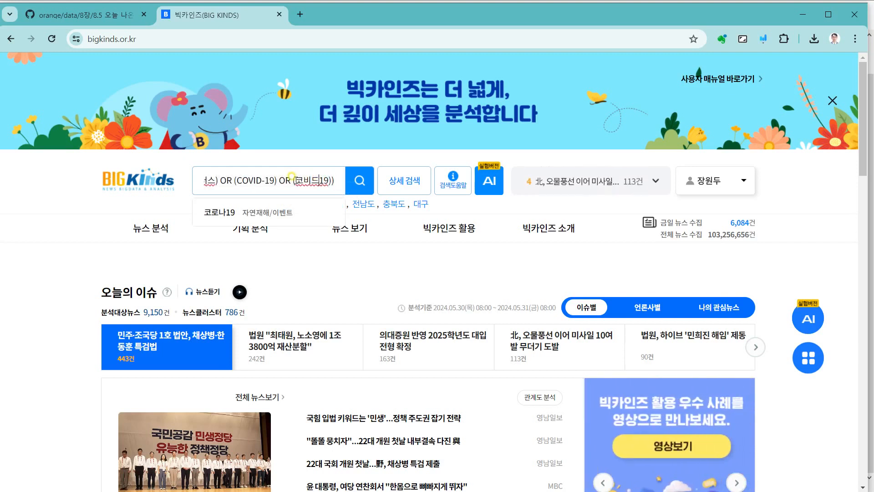
left_click_drag(334, 180, 122, 187)
left_click(241, 181)
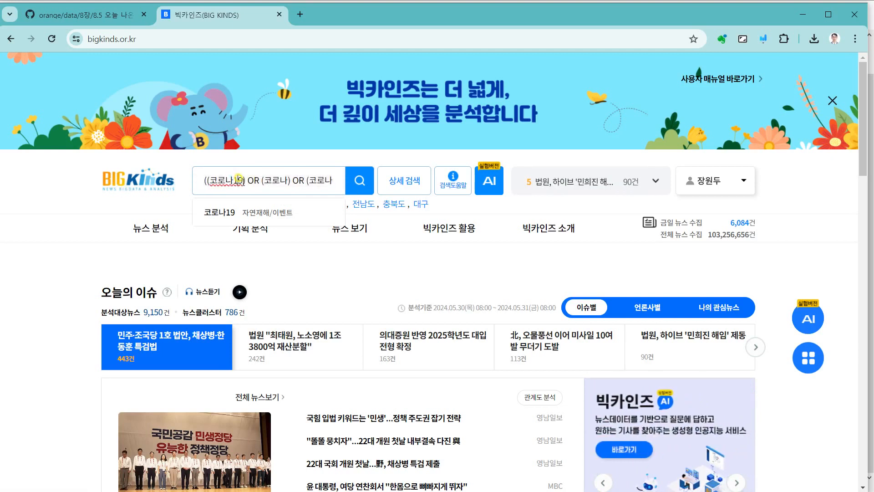
left_click_drag(243, 181, 209, 181)
left_click(289, 181)
left_click_drag(292, 181, 407, 188)
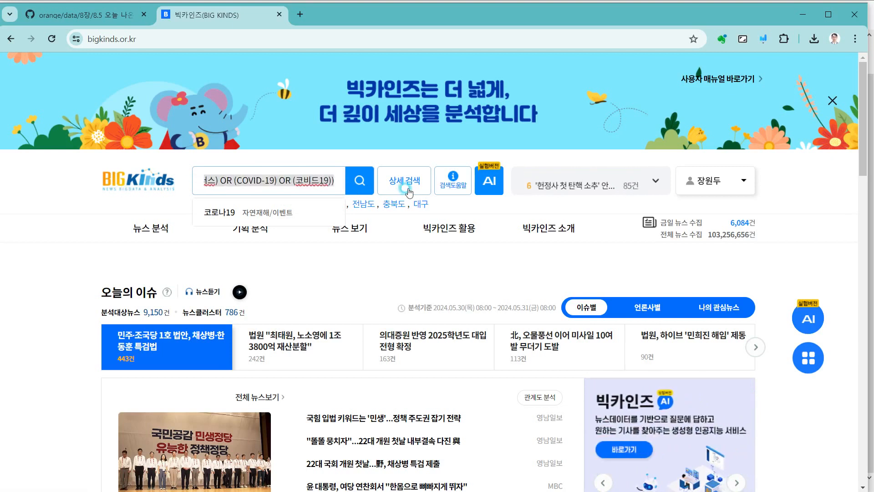
left_click(310, 181)
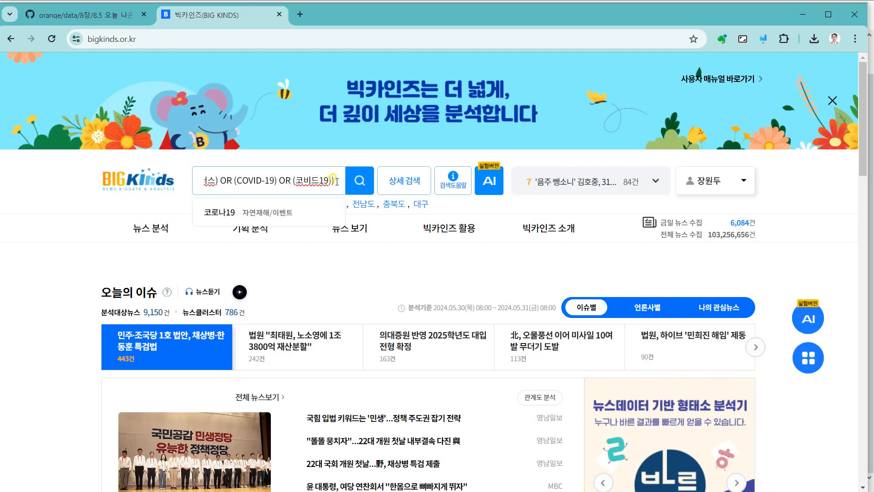
left_click_drag(338, 181, 127, 180)
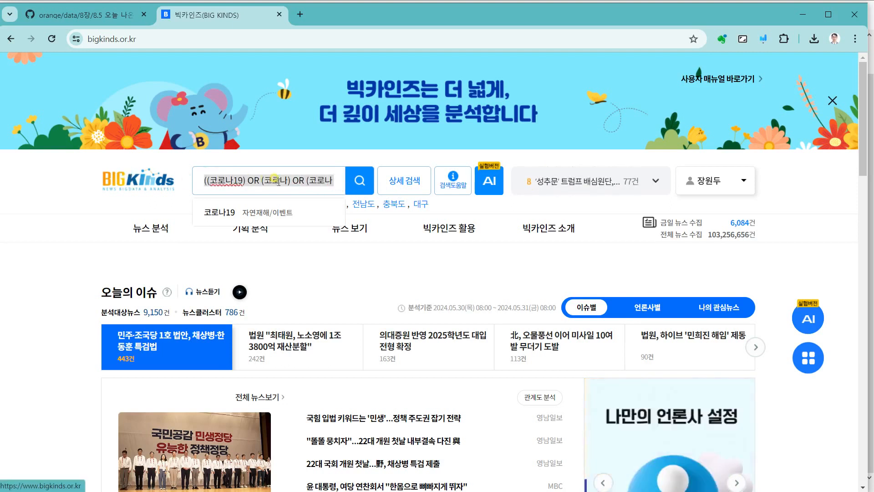
left_click(252, 184)
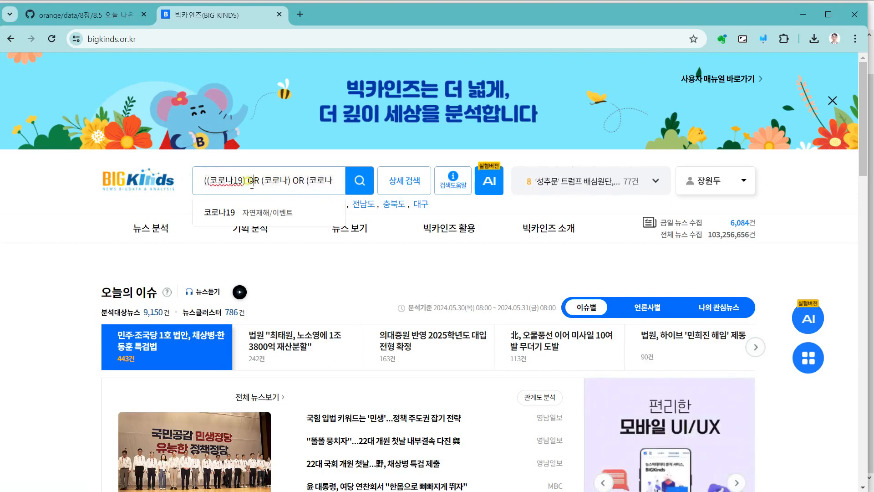
Step: Open the detailed search and restrict the news outlets to the national dailies (전국일간지)
left_click(406, 184)
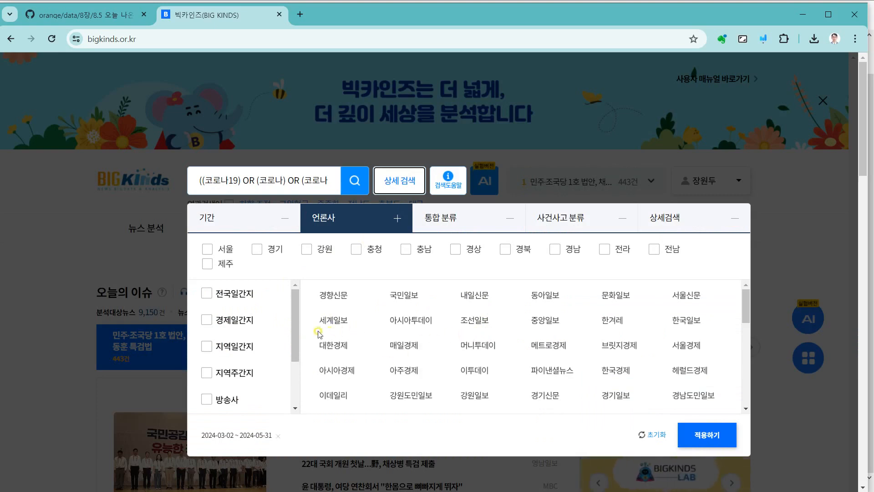
left_click(208, 295)
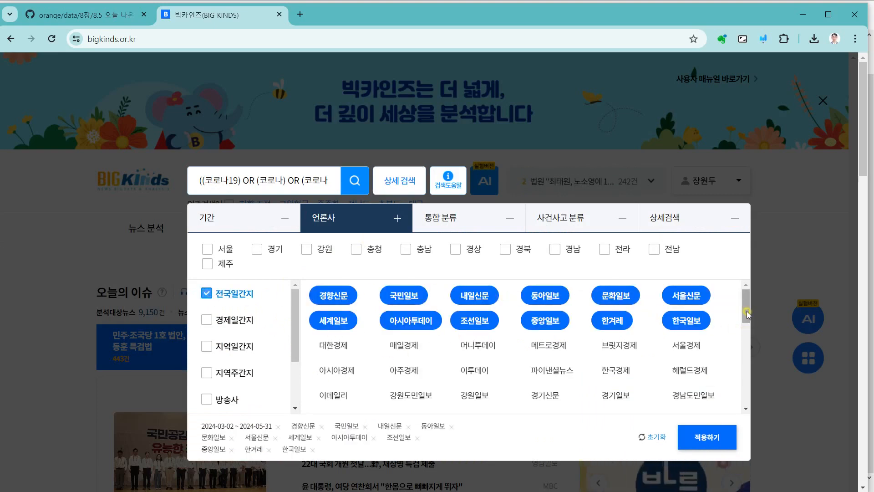
scroll(744, 409, "down", 5)
left_click_drag(745, 409, 735, 295)
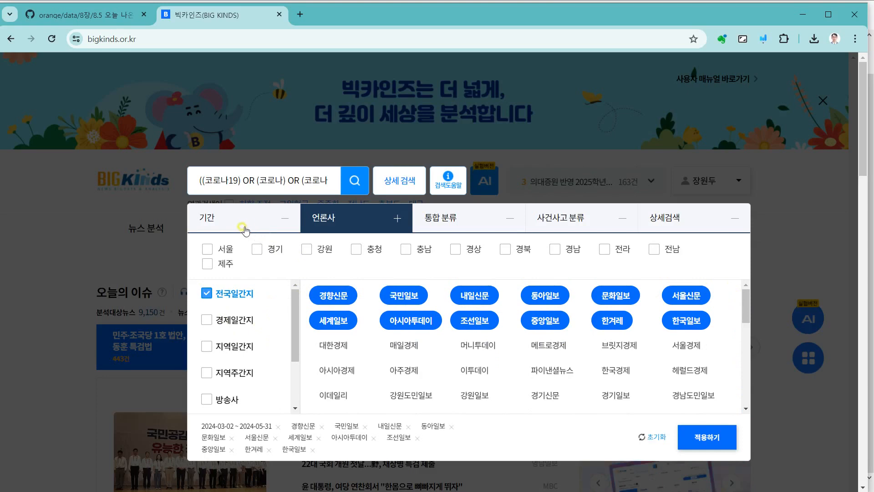
Step: Set the start date of the search period to 2020-01-31
left_click(236, 223)
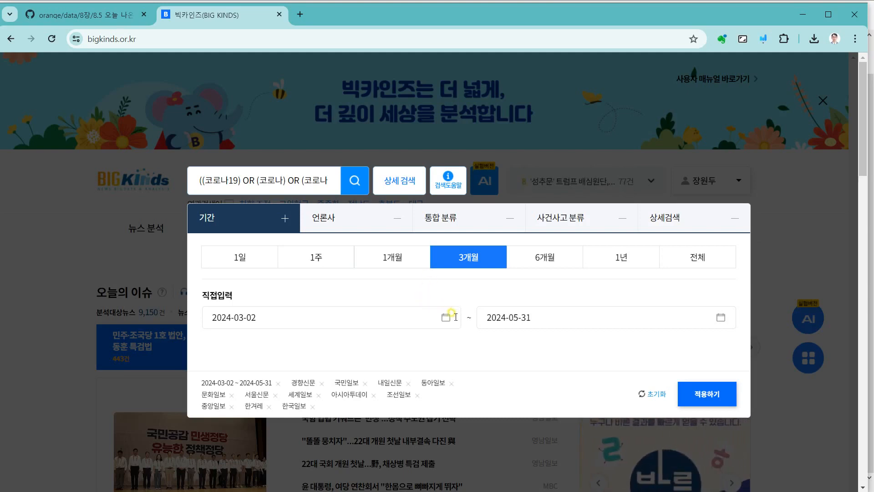
left_click(383, 317)
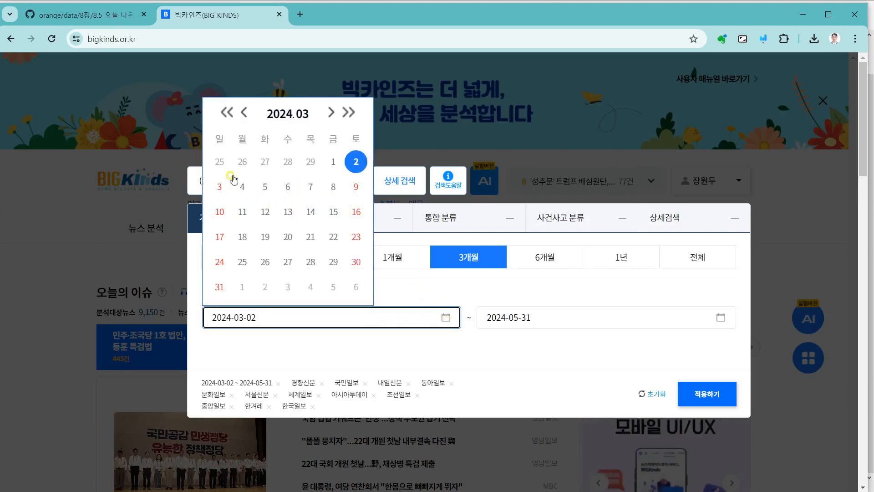
left_click(242, 113)
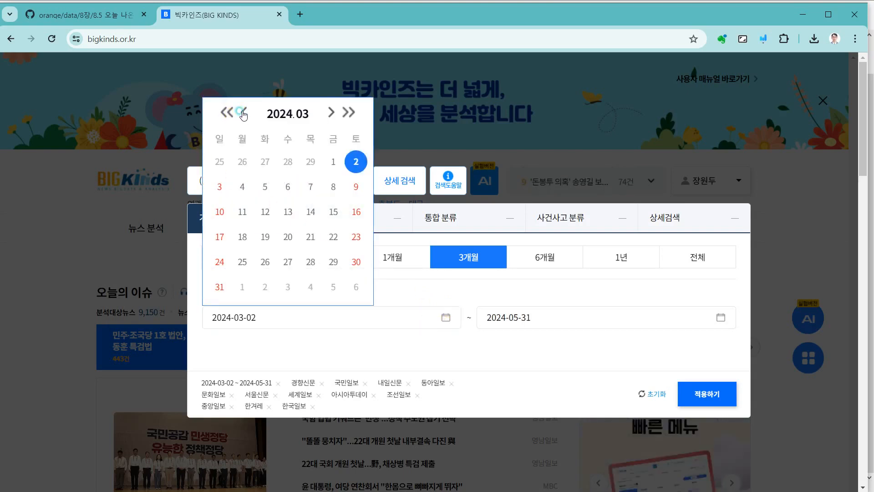
left_click(243, 113)
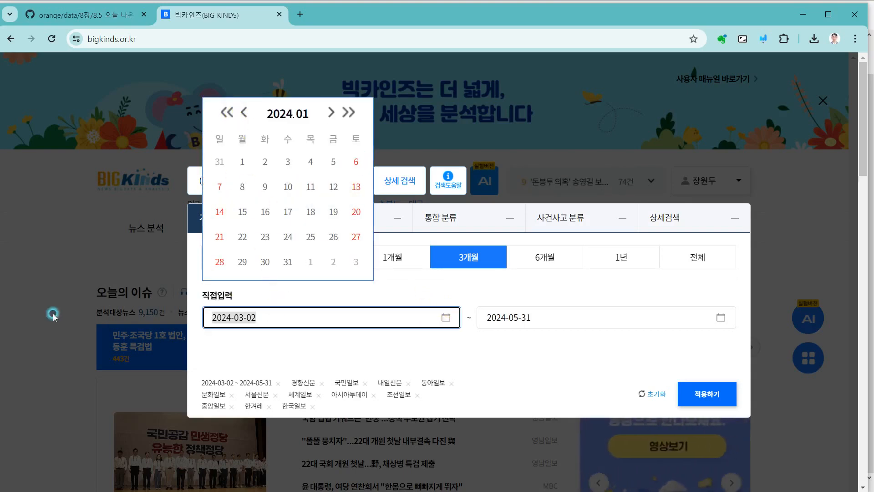
type("2020")
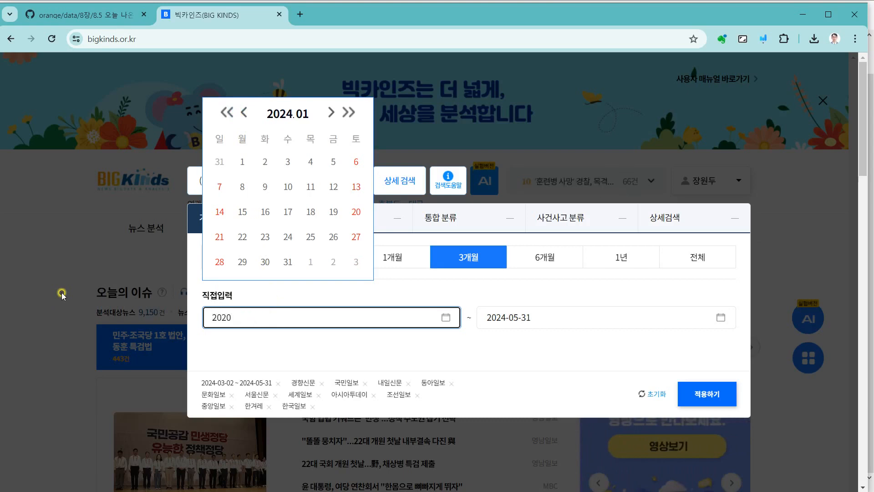
type("-01-")
type("31")
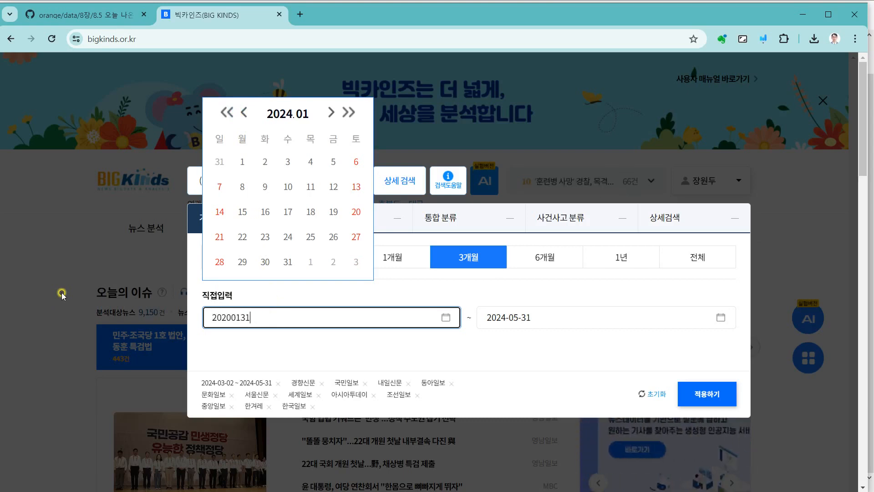
key("Tab")
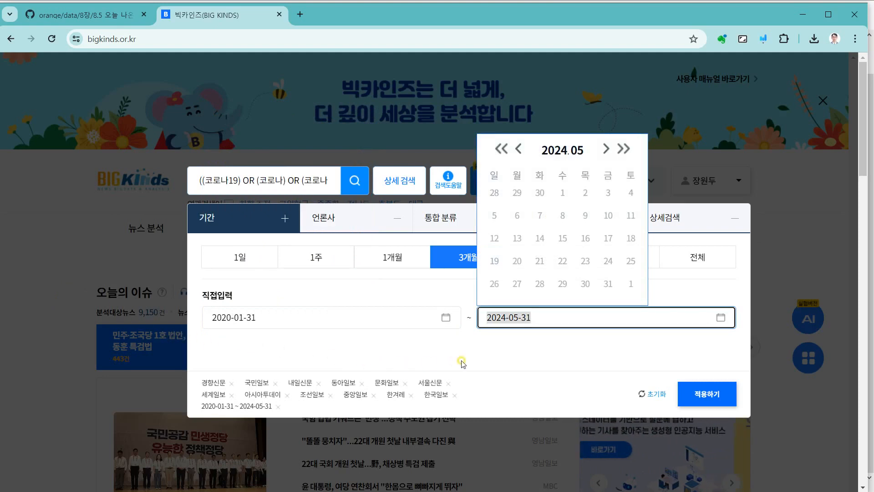
Step: Set the end date of the search period to 2020-01-31 and run the news search with the chosen conditions
type("20")
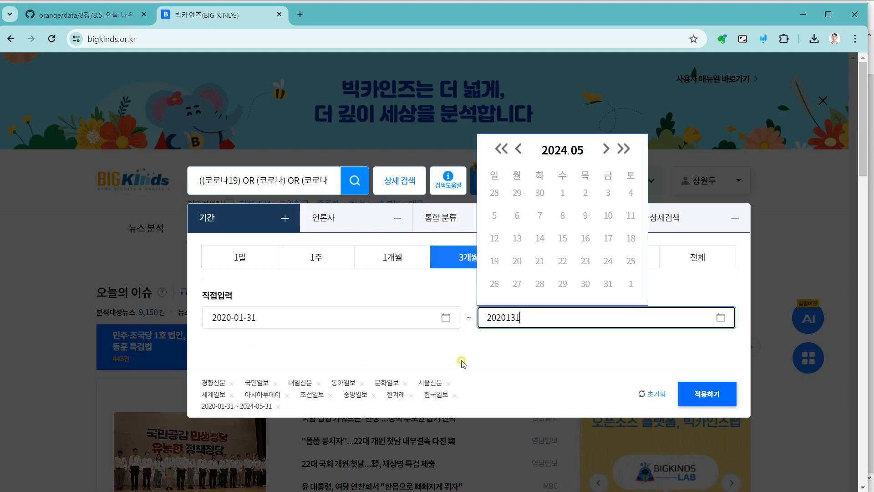
type("20-13-1")
left_click(682, 393)
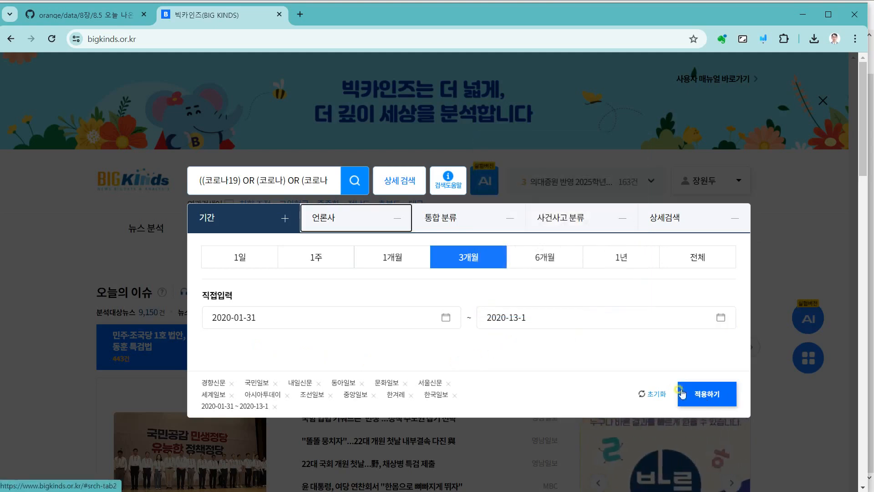
left_click(482, 309)
left_click(512, 317)
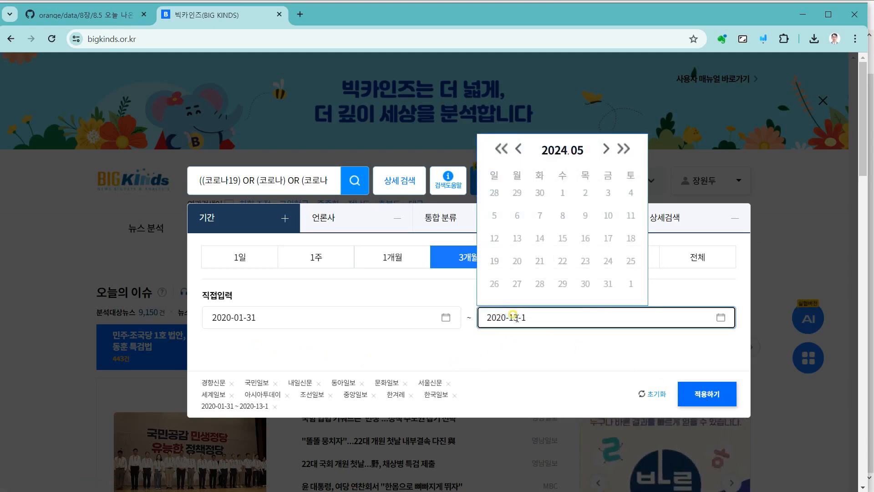
key("Tab")
left_click_drag(547, 318, 514, 317)
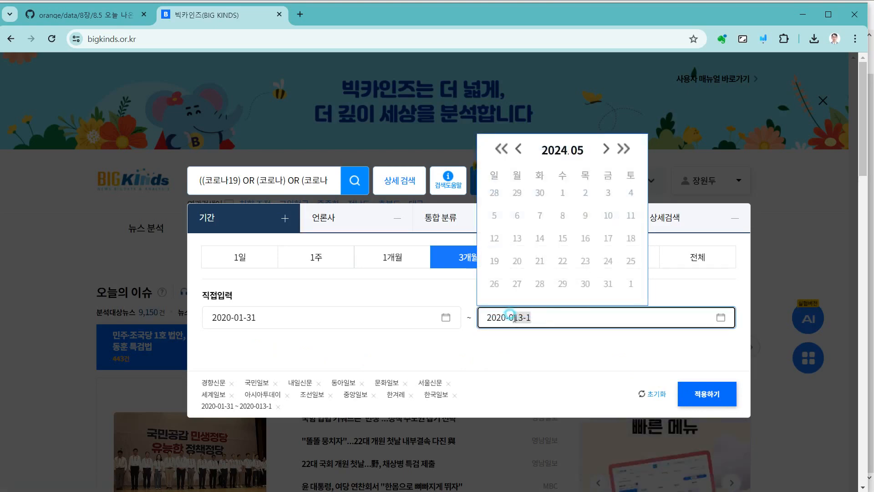
key("BackSpace")
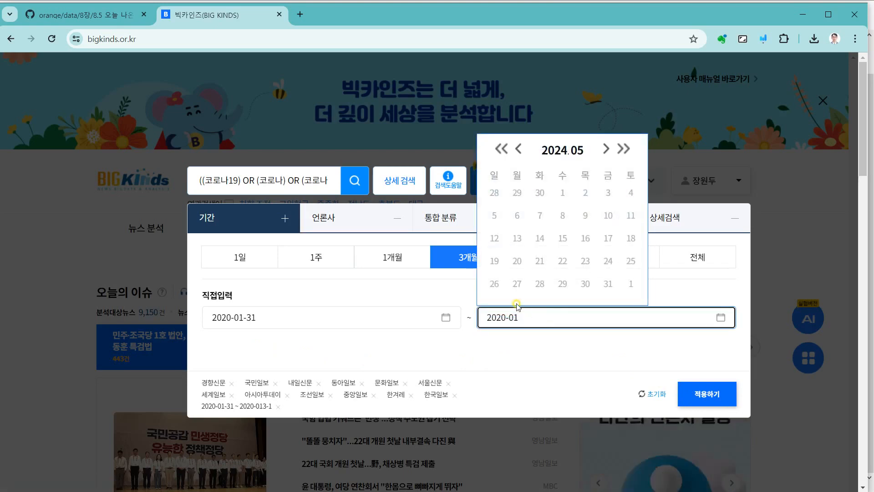
key("Tab")
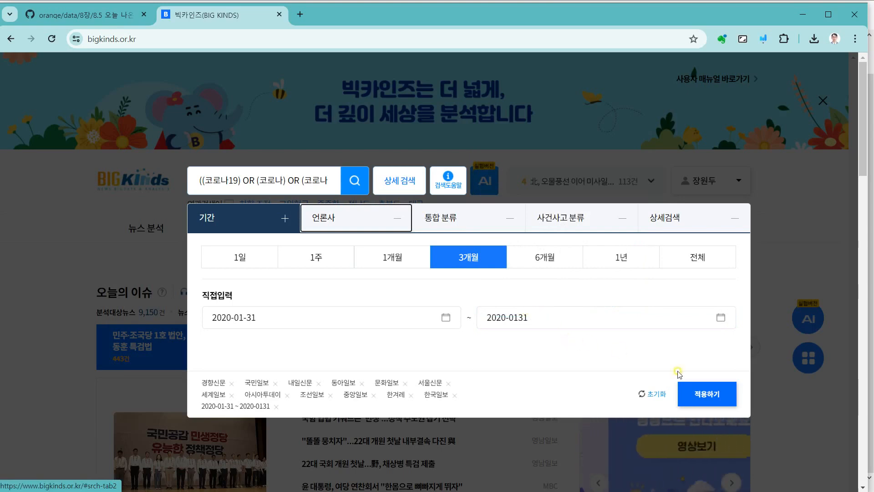
left_click(691, 391)
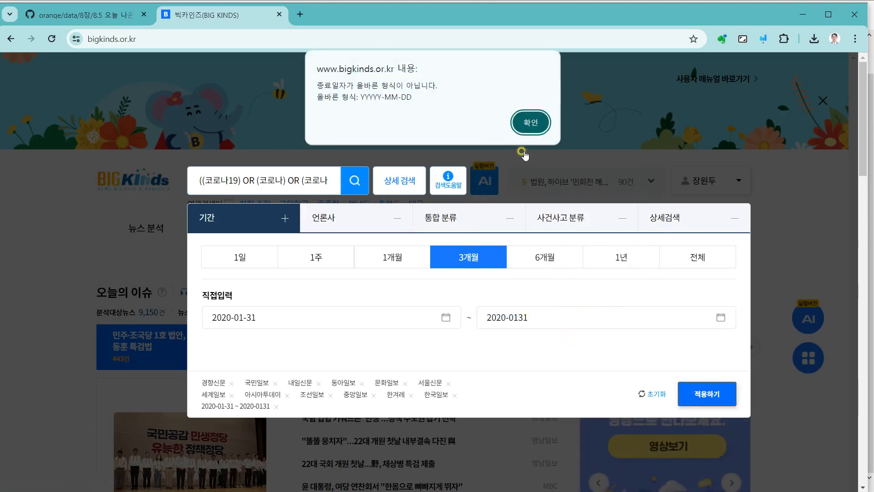
left_click(528, 130)
left_click(564, 321)
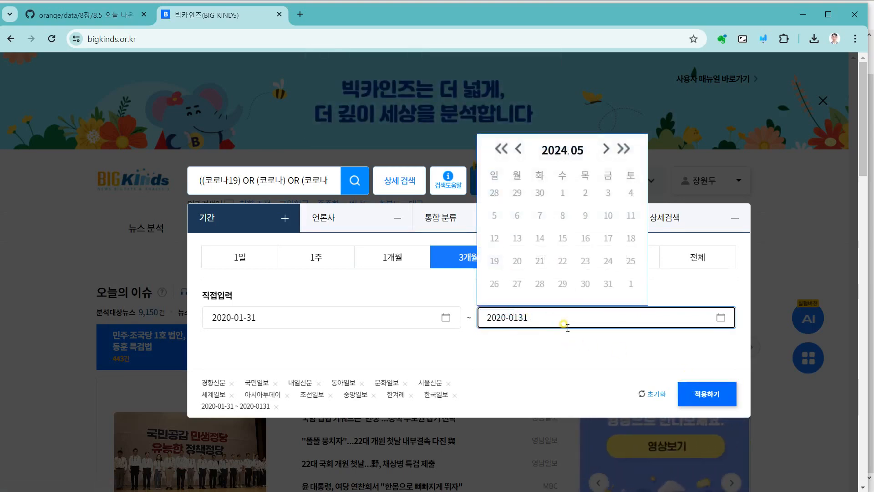
type("-")
left_click(726, 393)
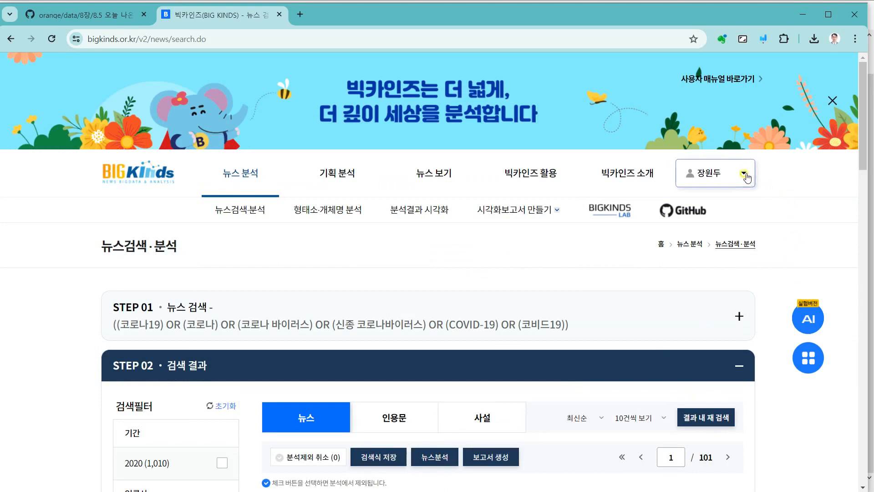
Step: Examine the search result page: the query, the result total, the outlet and category filters, and the listed articles
scroll(753, 229, "down", 1)
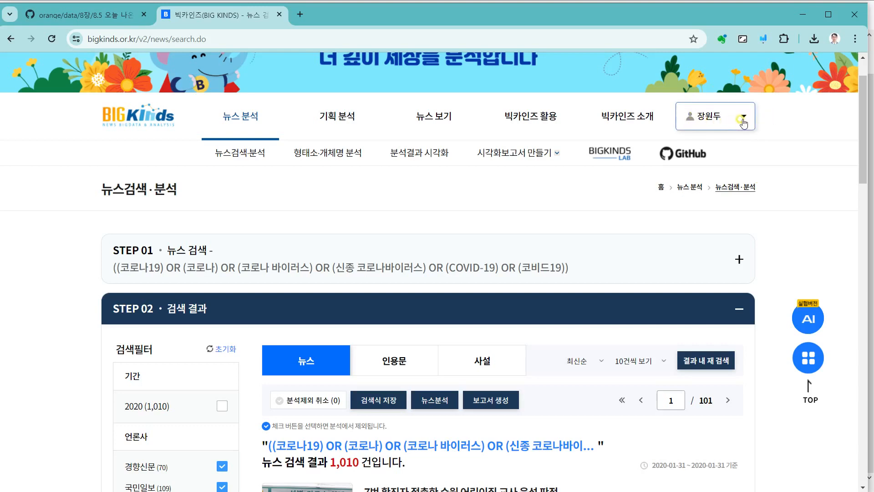
scroll(744, 122, "up", 1)
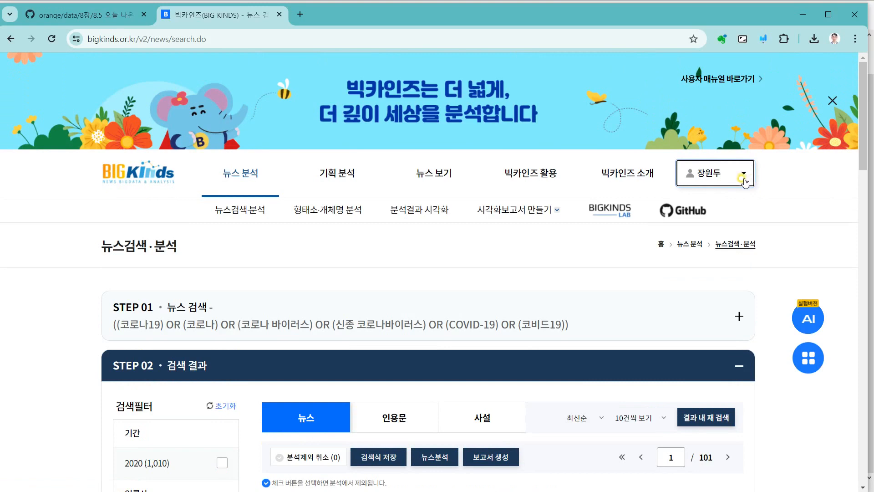
scroll(744, 181, "down", 2)
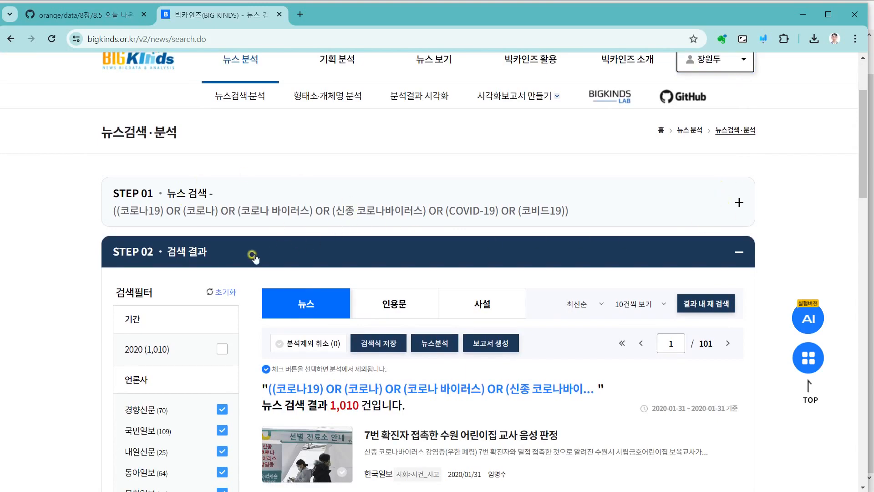
scroll(294, 318, "down", 3)
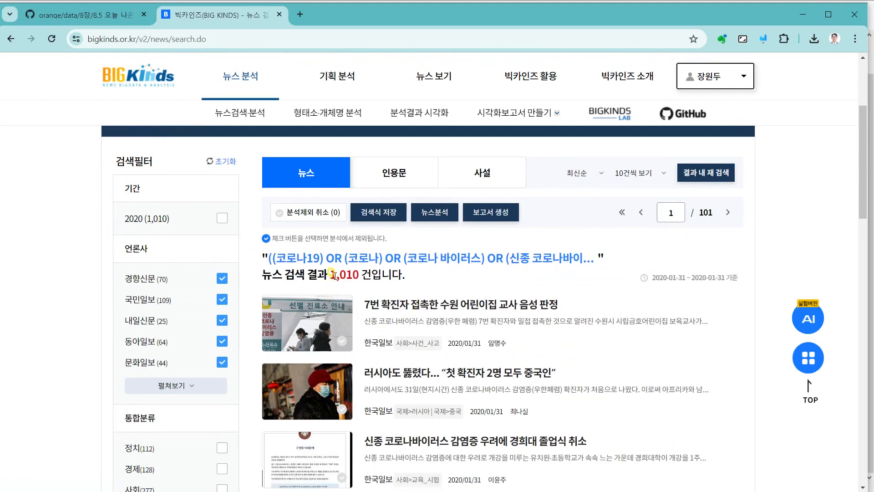
scroll(355, 270, "down", 1)
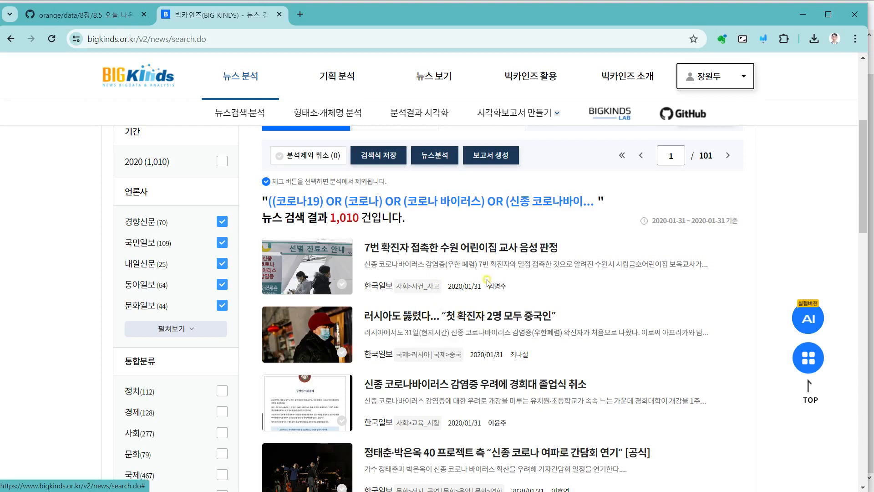
scroll(487, 282, "down", 2)
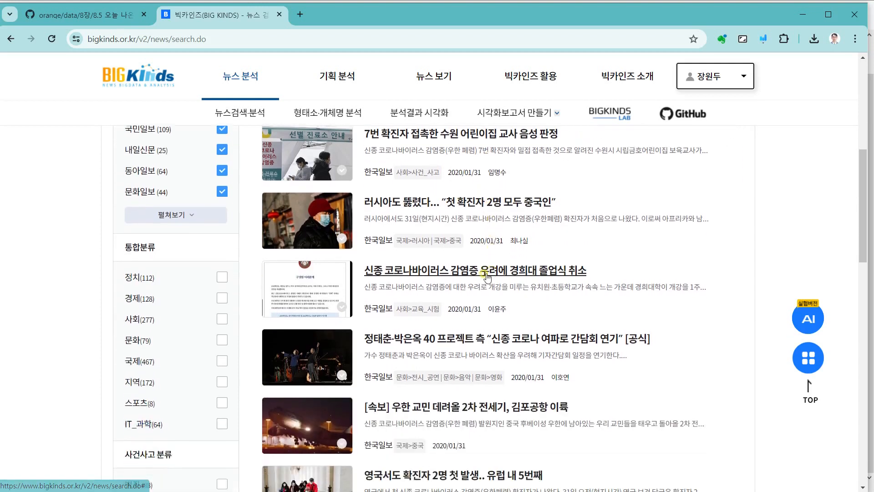
scroll(478, 282, "up", 2)
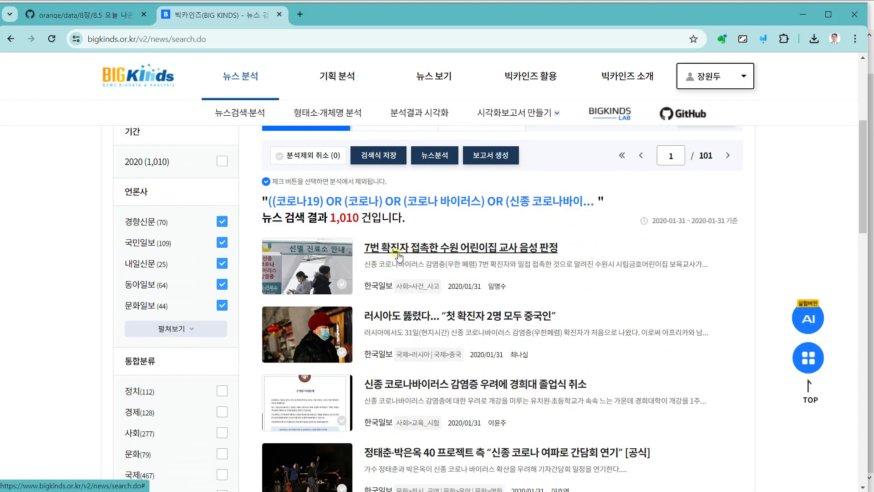
scroll(399, 256, "down", 3)
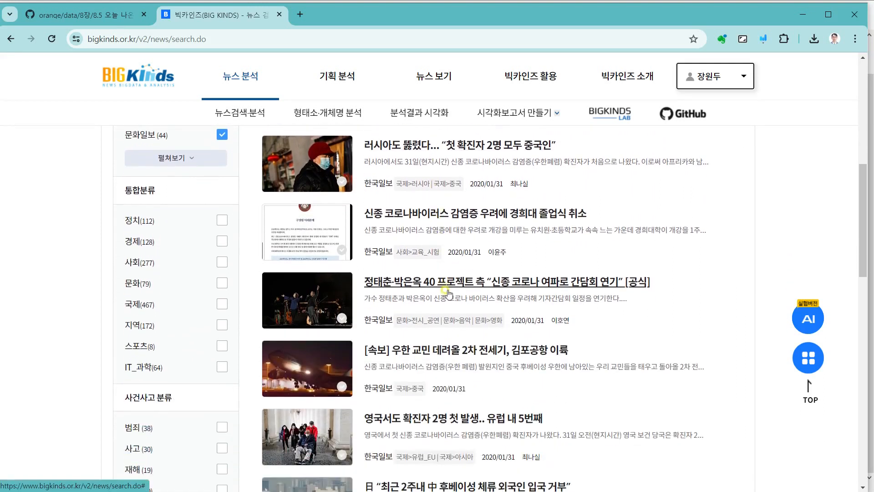
scroll(448, 301, "down", 1)
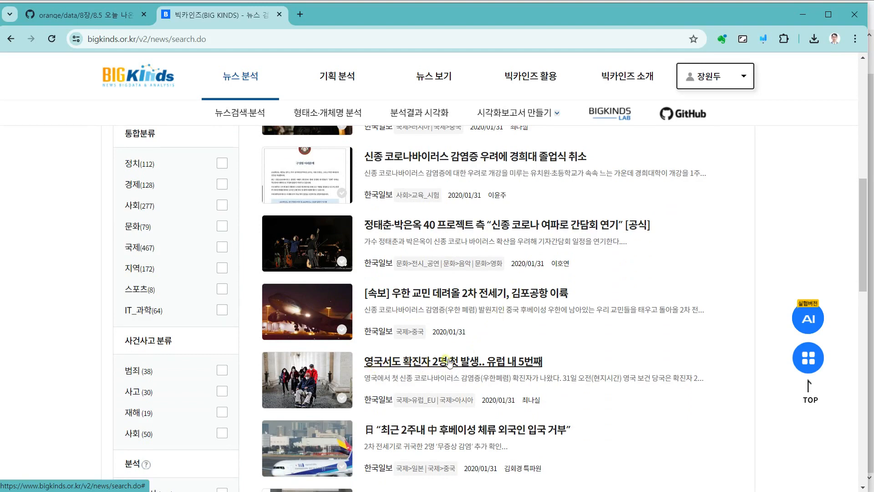
scroll(476, 364, "up", 2)
scroll(481, 361, "up", 2)
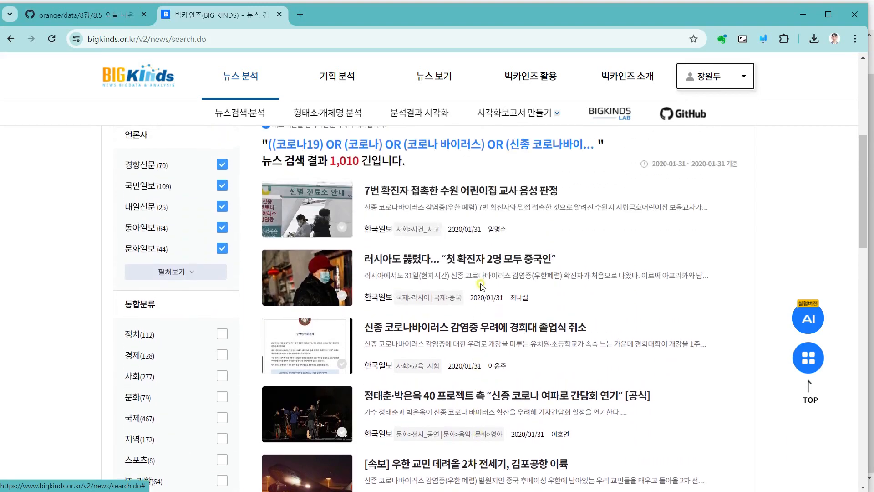
Step: Open the 한국일보 article "[속보] 우한 교민 데려올 2차 전세기, 김포공항 이륙", read through its text and close it
scroll(476, 360, "down", 3)
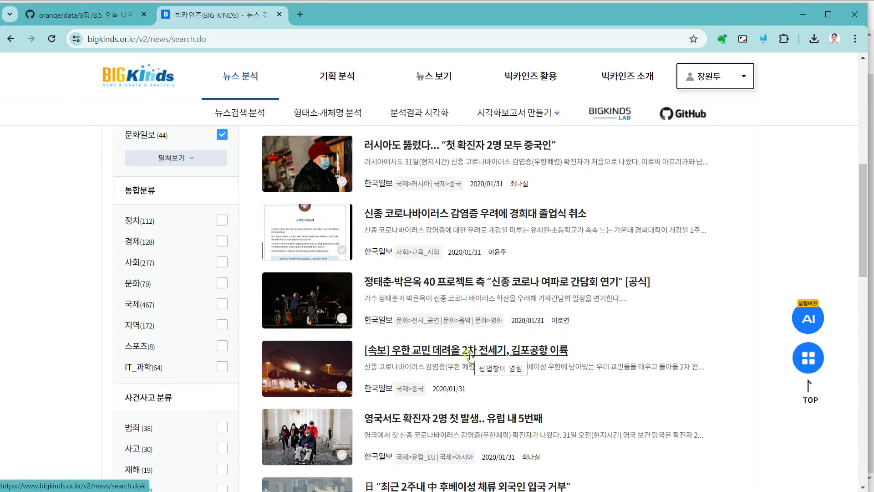
left_click(470, 357)
scroll(569, 305, "down", 5)
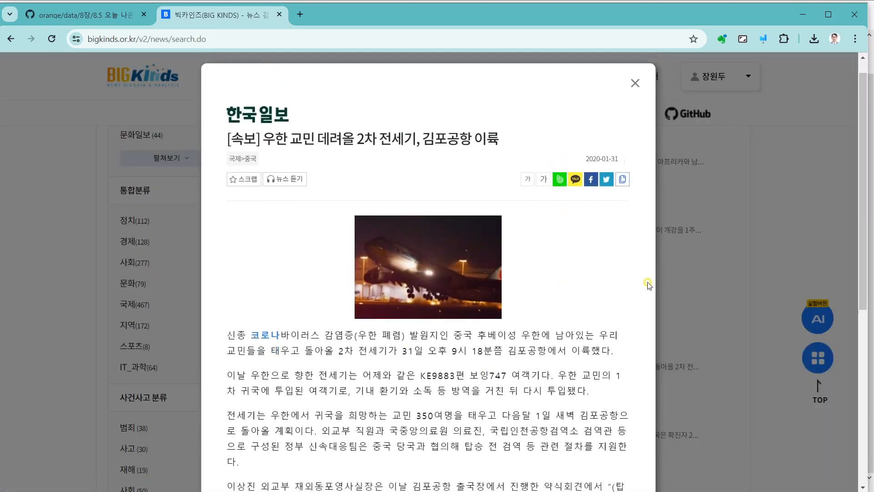
scroll(471, 232, "down", 3)
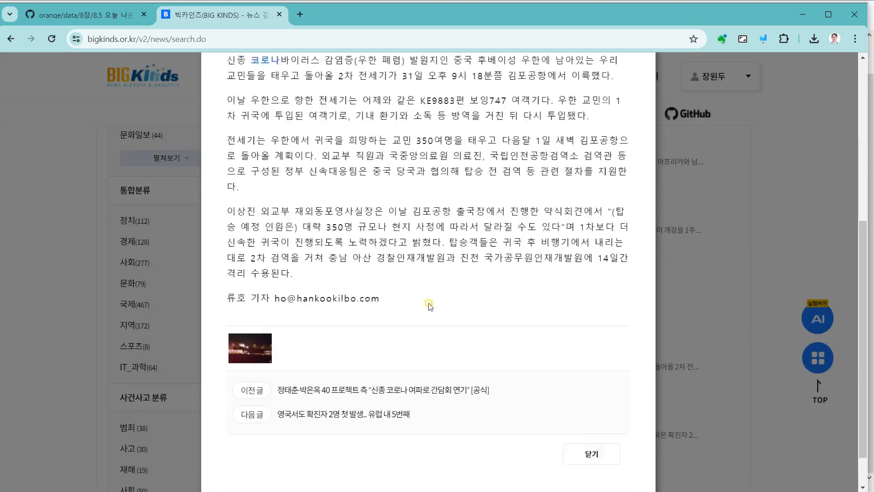
scroll(532, 242, "up", 8)
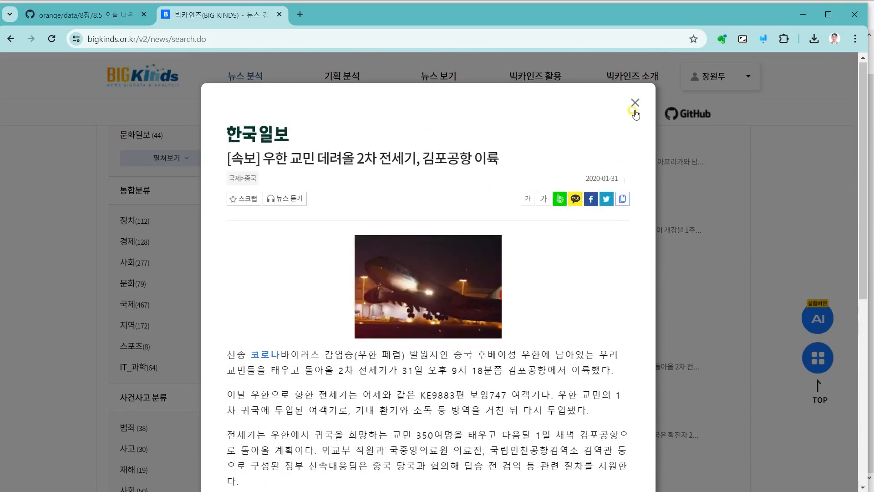
left_click(635, 102)
Step: Open the article on Japan refusing entry to foreigners who stayed in Hubei, skim its full text and close it
scroll(501, 334, "down", 5)
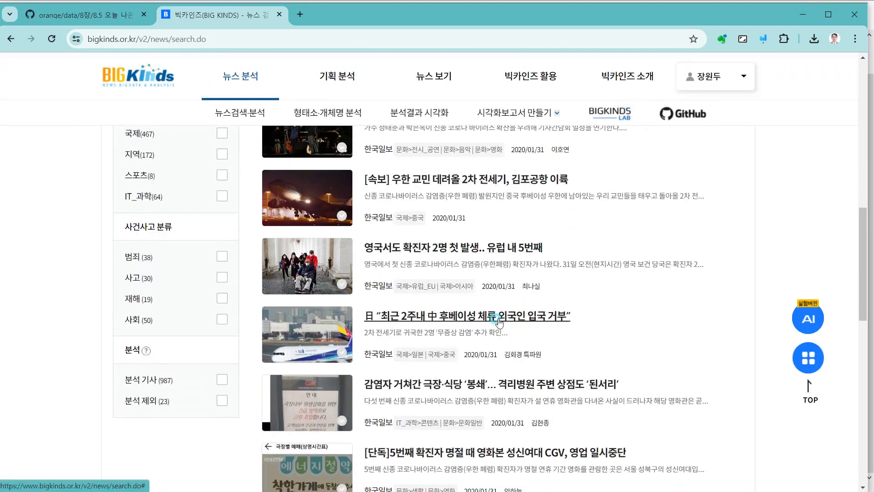
left_click(495, 317)
scroll(519, 273, "down", 6)
scroll(525, 311, "up", 6)
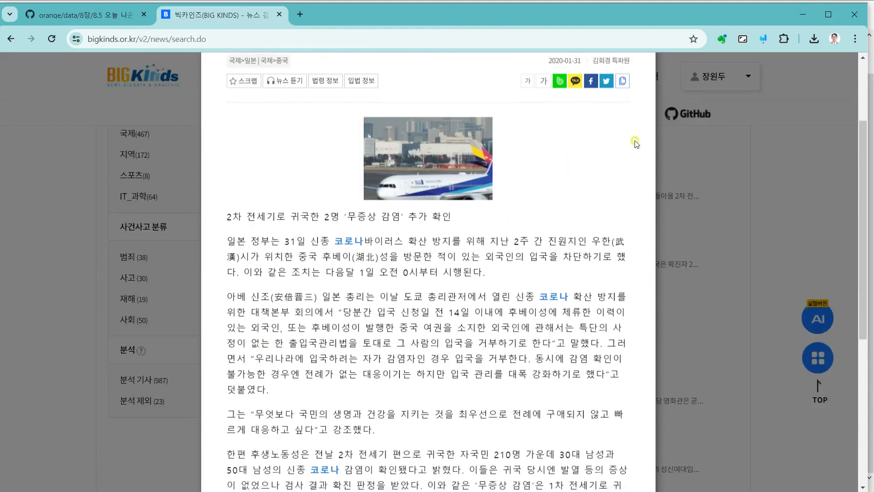
left_click(640, 106)
Step: Expand the STEP 03 분석 결과 및 시각화 section beneath the search results to bring up its data download table
scroll(738, 179, "down", 8)
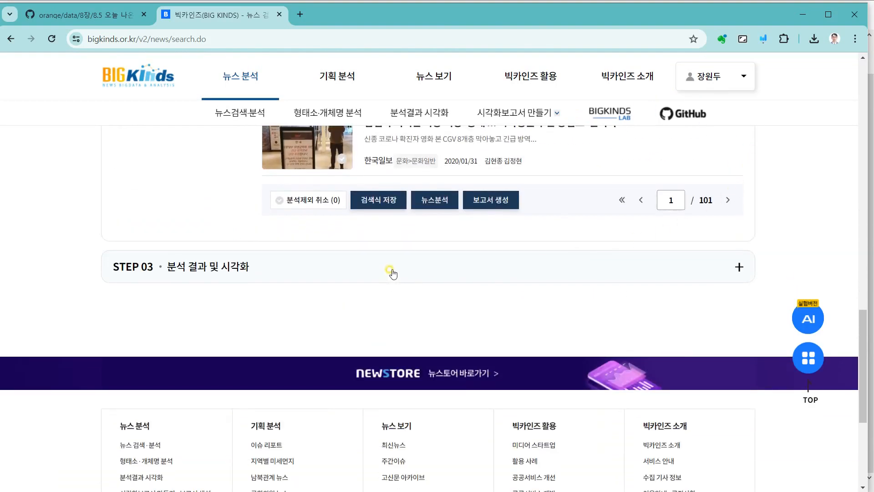
left_click(267, 272)
scroll(273, 272, "down", 5)
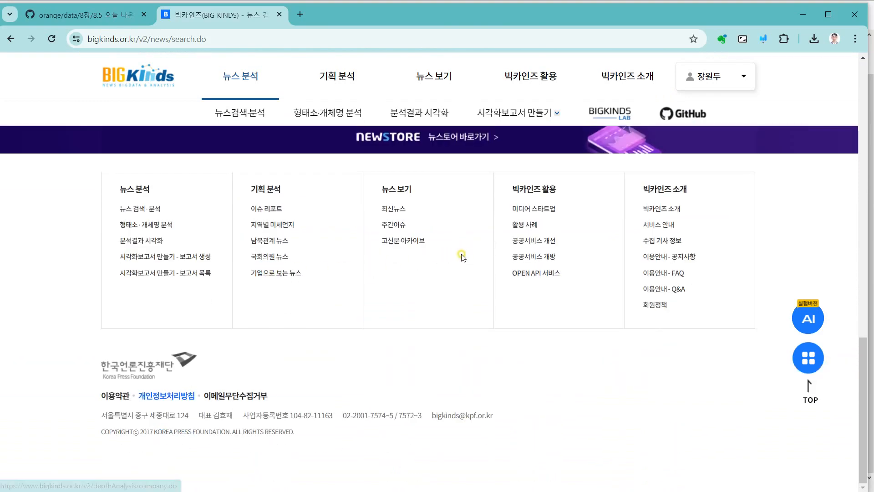
scroll(487, 261, "up", 10)
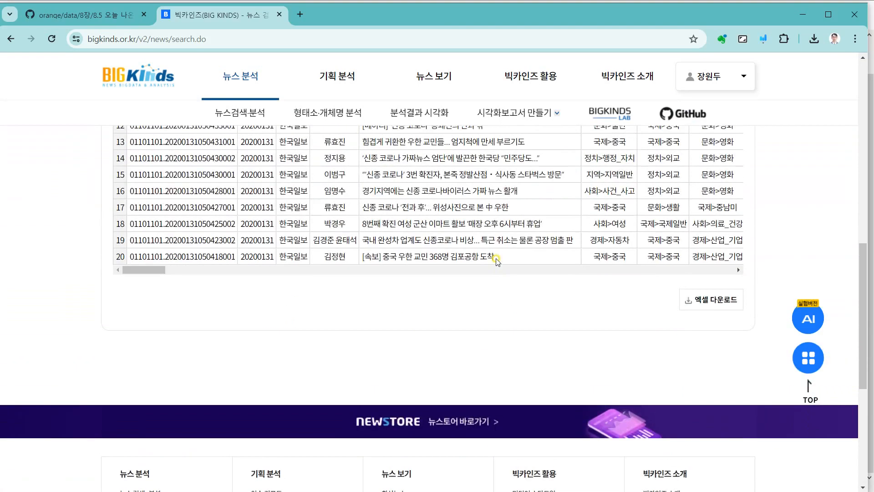
Step: Review the data download notes and the preview table of news items, and download the news data as an Excel file
scroll(528, 269, "up", 1)
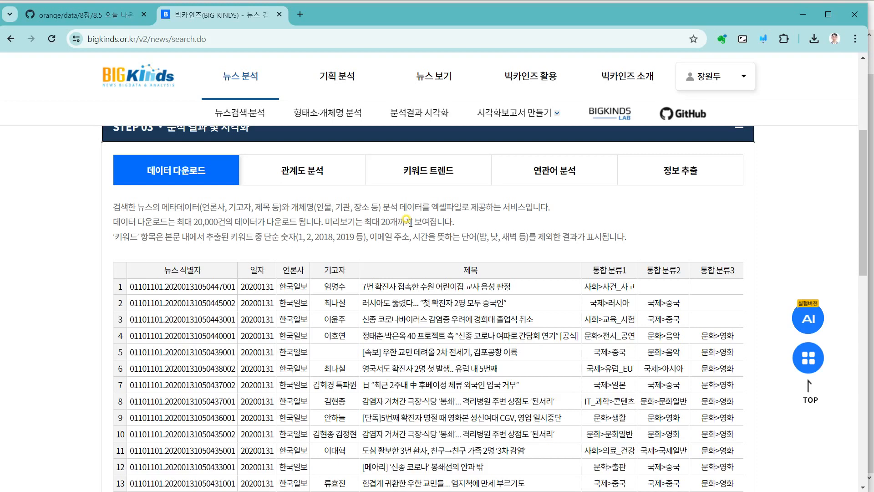
scroll(411, 222, "down", 1)
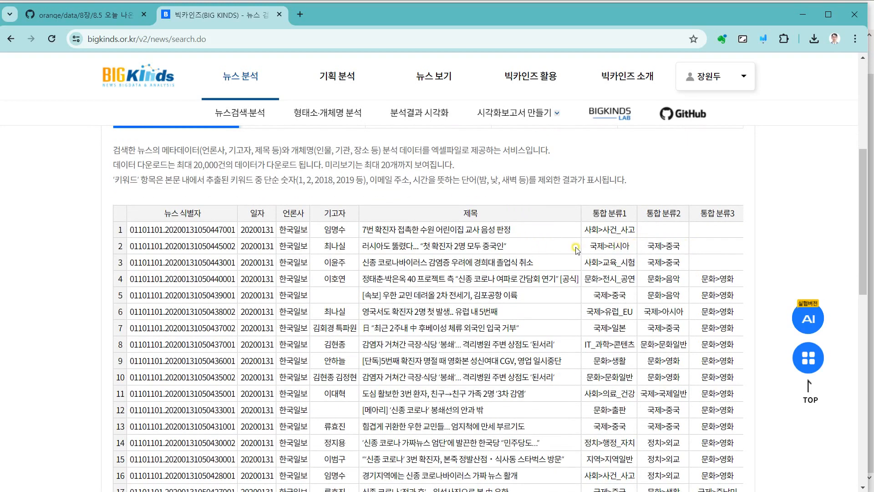
scroll(571, 250, "down", 2)
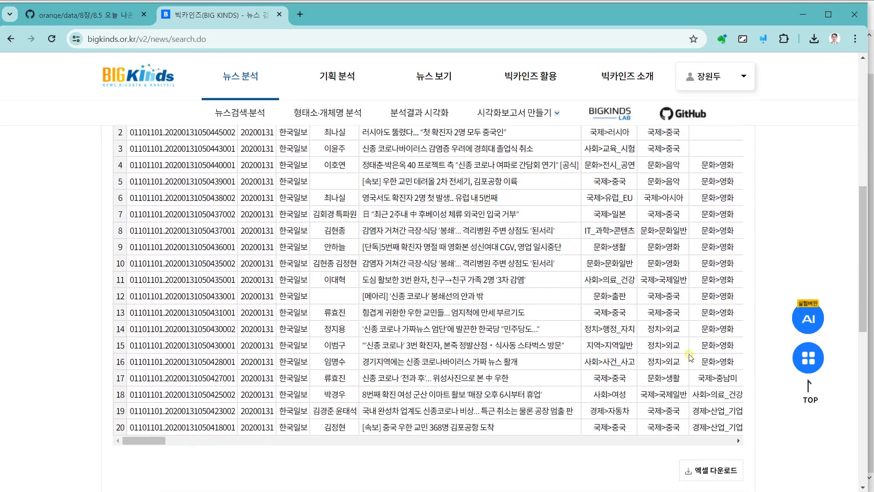
left_click(718, 478)
Step: Search Google for "orange github" in a new browser tab
left_click(304, 15)
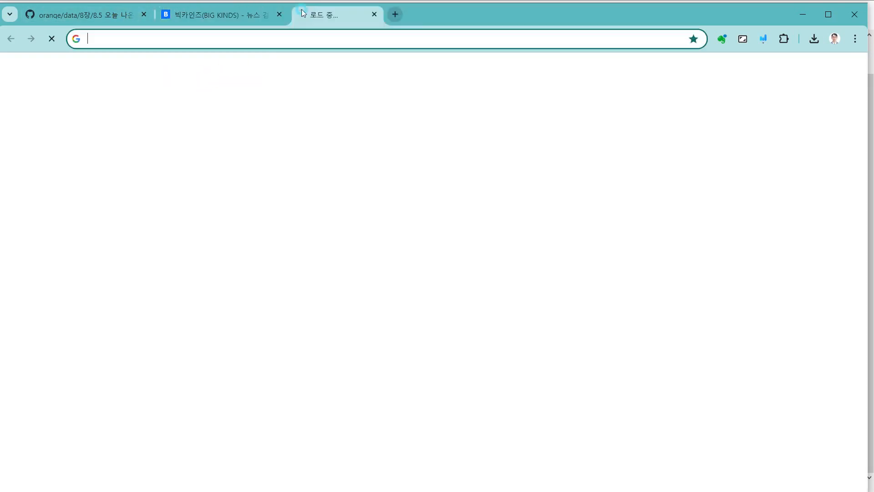
left_click(310, 40)
type("ㅐㄱ")
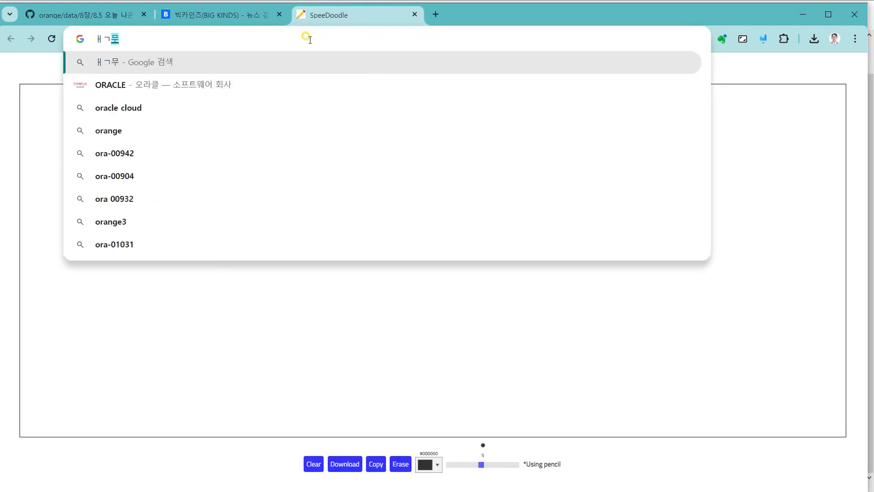
key("Escape")
type("orange github")
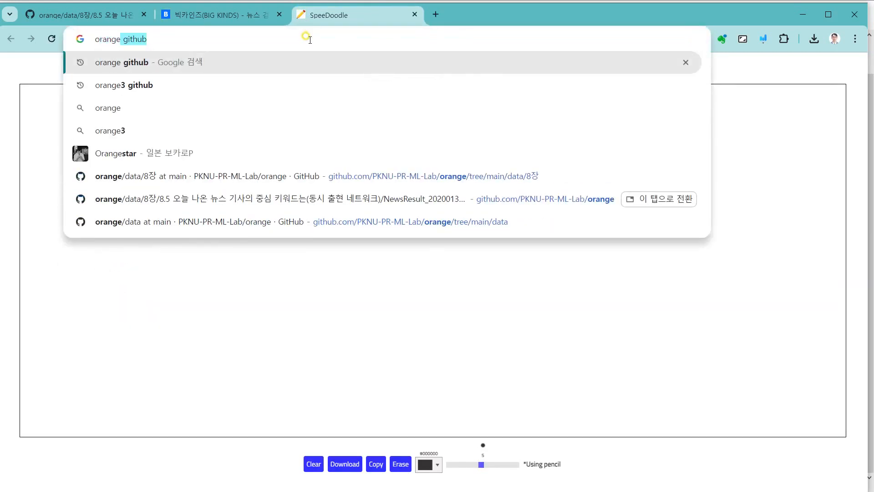
key("Return")
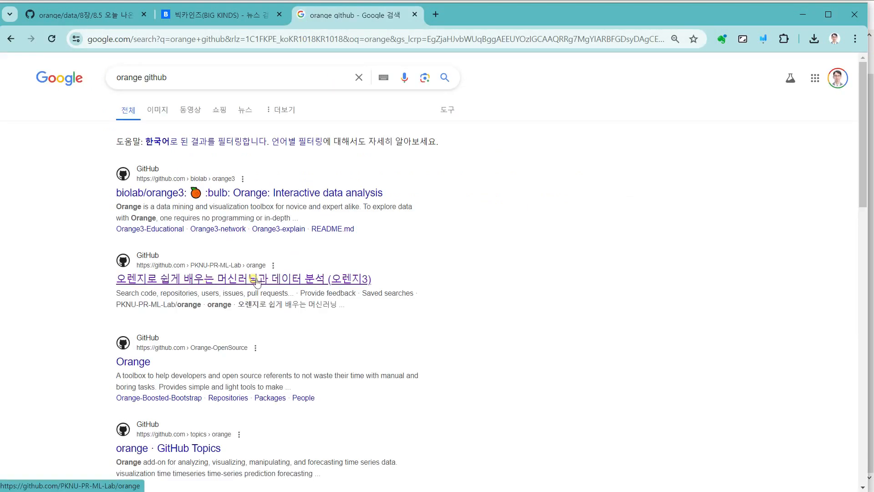
Step: Open the PKNU-PR-ML-Lab/orange GitHub repository and browse its data folder to the chapter 8.5 news keyword folder inside 8장
left_click(307, 277)
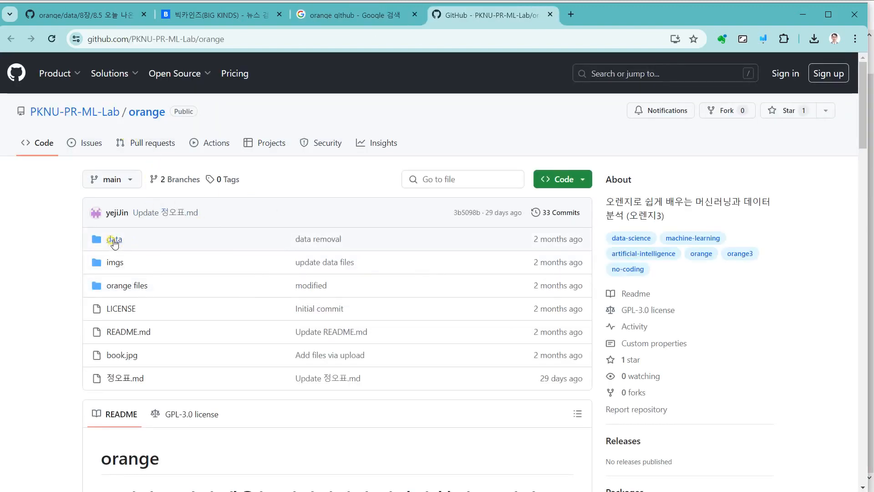
left_click(124, 238)
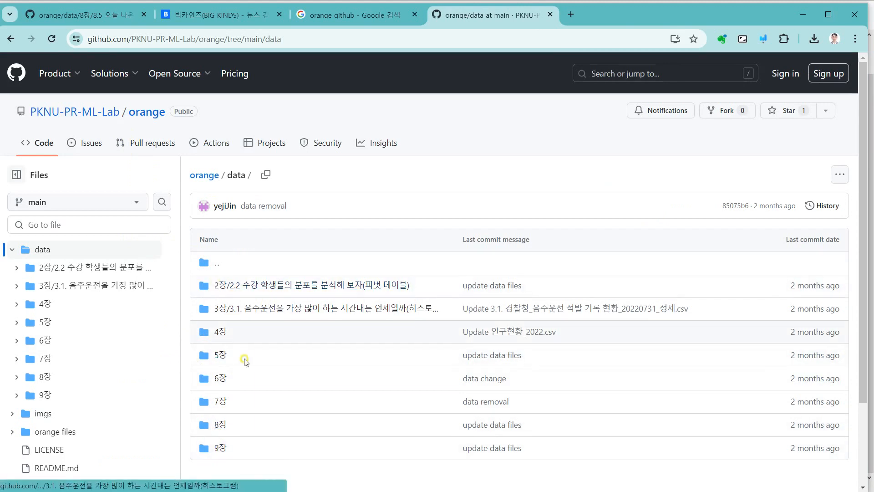
scroll(235, 377, "down", 2)
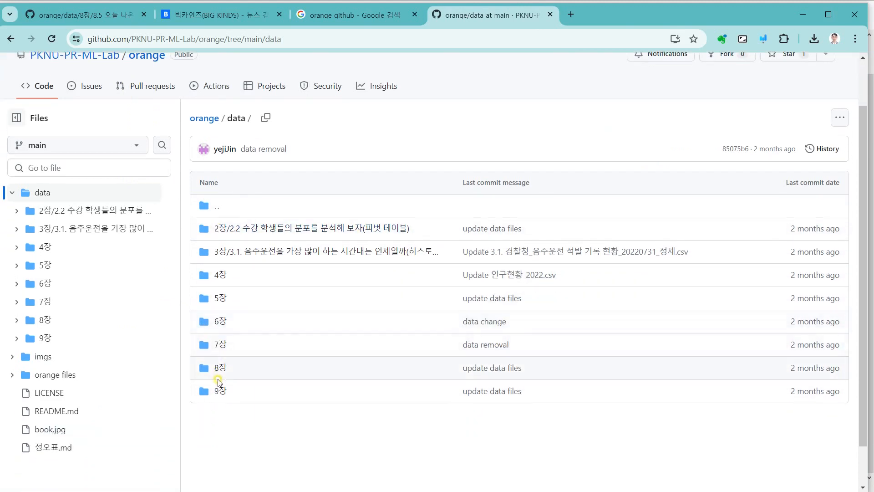
left_click(218, 367)
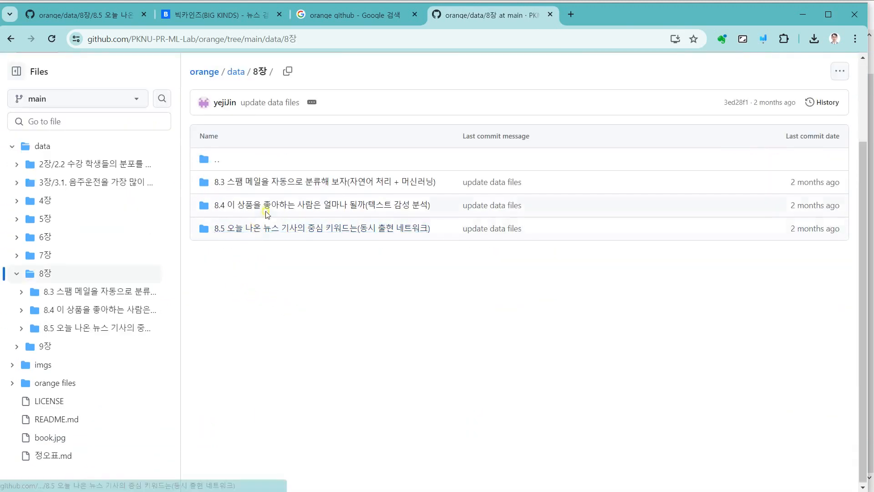
left_click(271, 227)
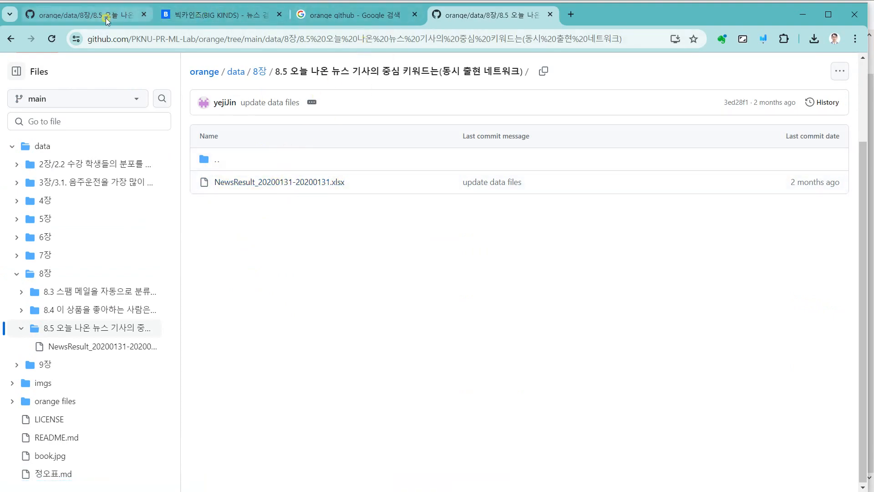
Step: Download the news data as an Excel file from BIG KINDS again, open the new download and enable editing
left_click(203, 15)
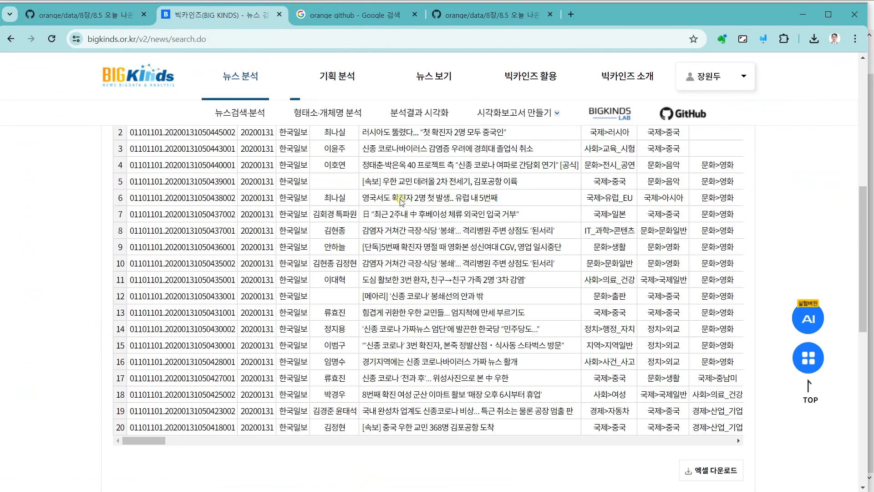
left_click(717, 472)
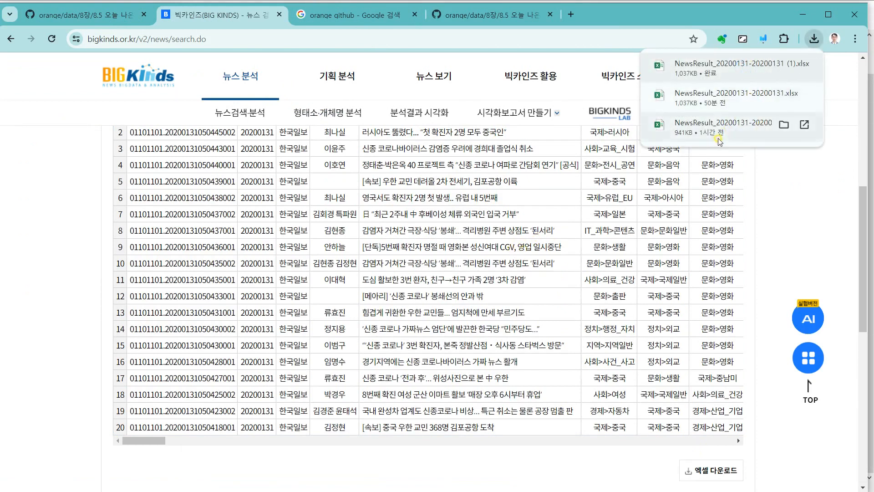
left_click(718, 139)
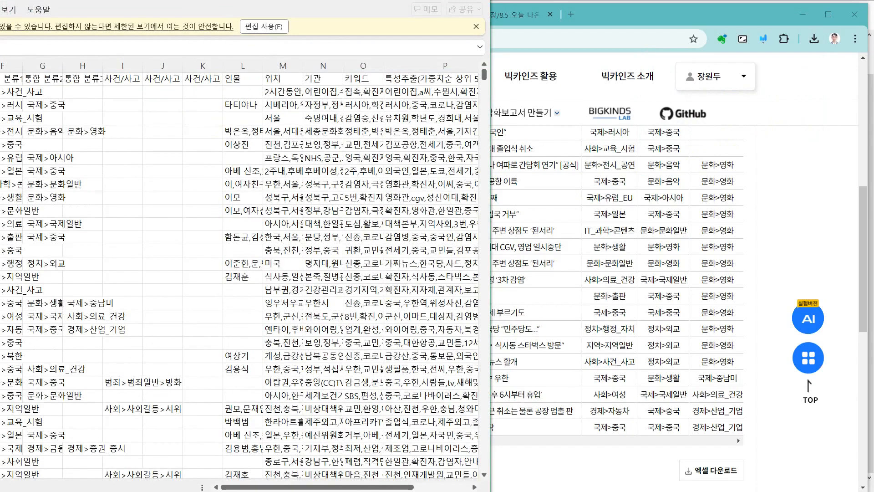
left_click_drag(94, 9, 401, 27)
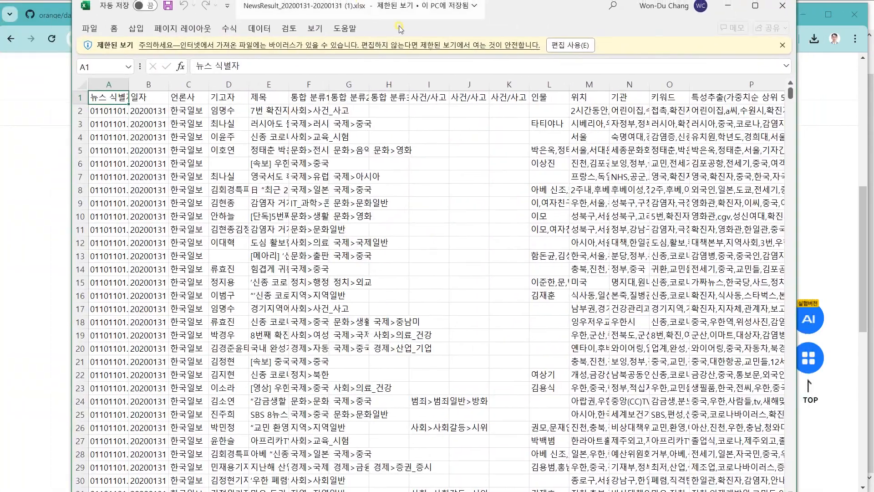
left_click(567, 45)
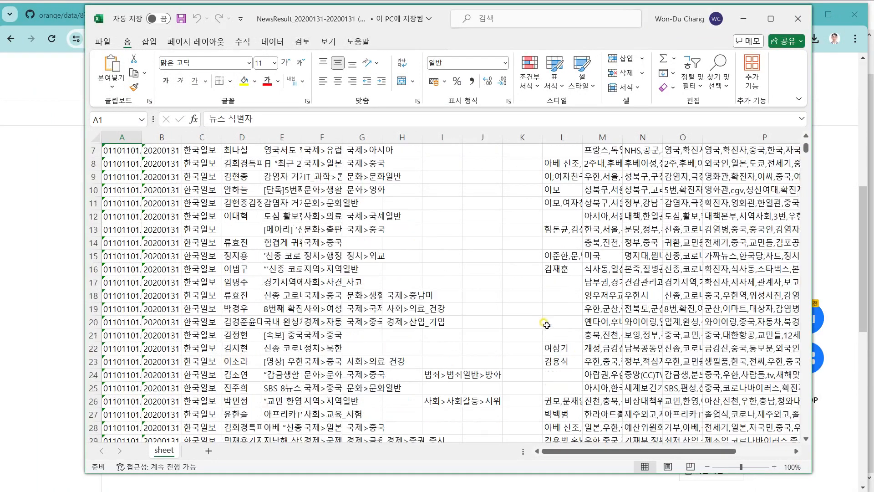
Step: Examine the column headers in row 1 of the news sheet, from 뉴스 식별자 and 제목 across to 본문 and URL
left_click(123, 161)
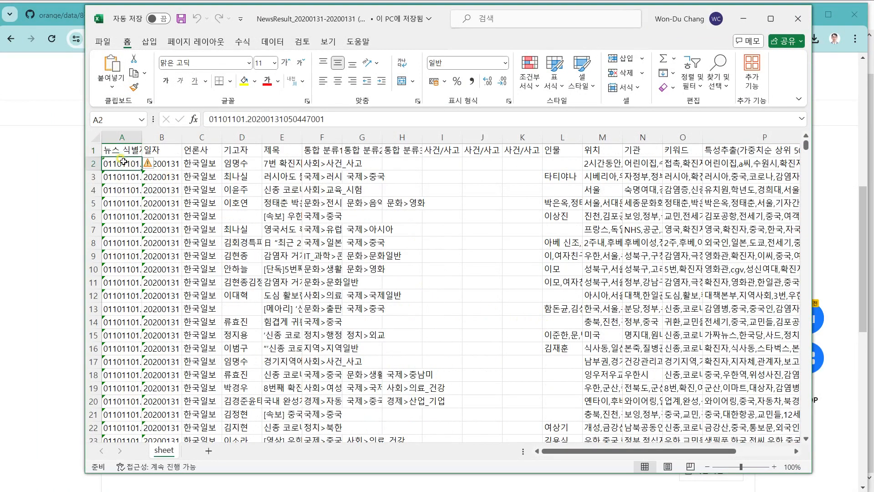
left_click(126, 149)
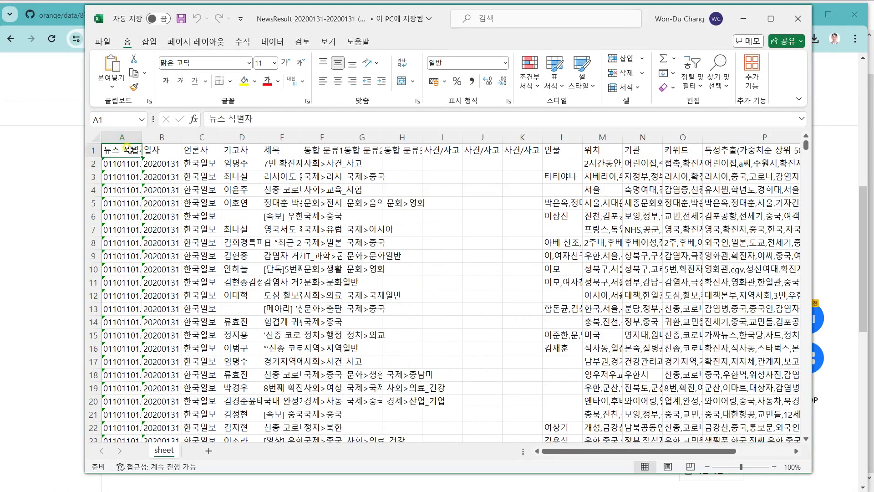
left_click(144, 150)
left_click(216, 150)
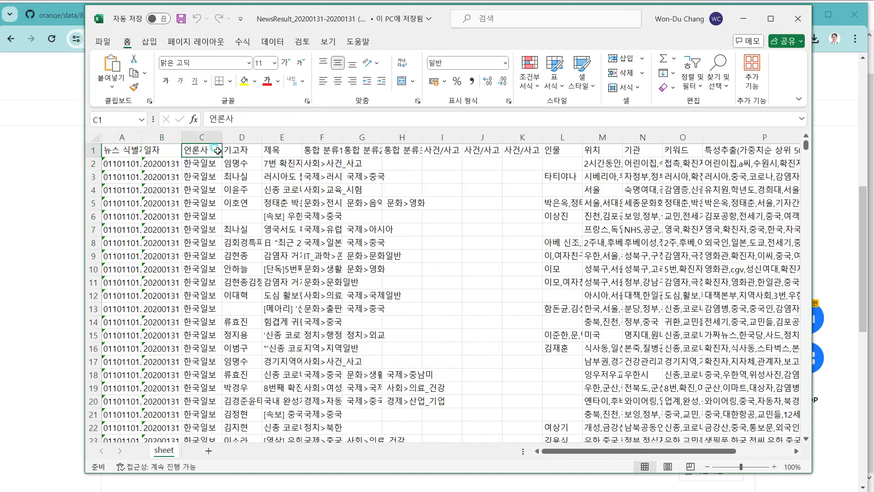
left_click(248, 150)
left_click(290, 150)
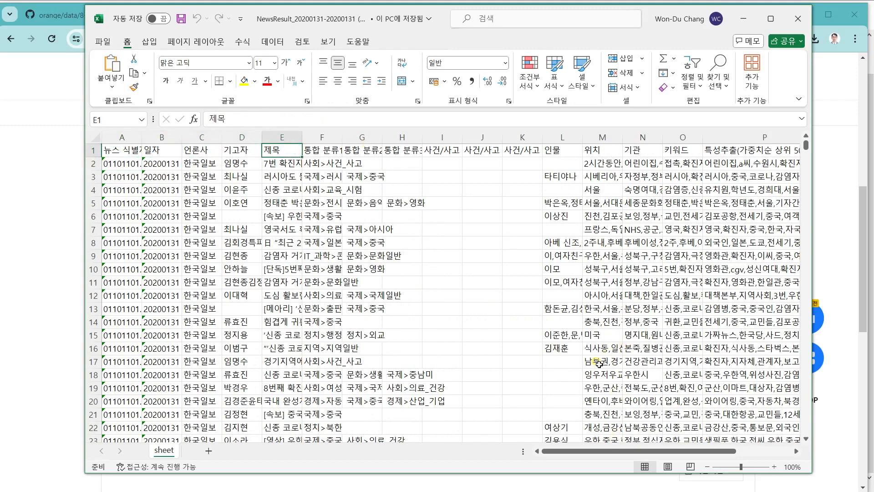
scroll(595, 366, "up", 8, "ctrl")
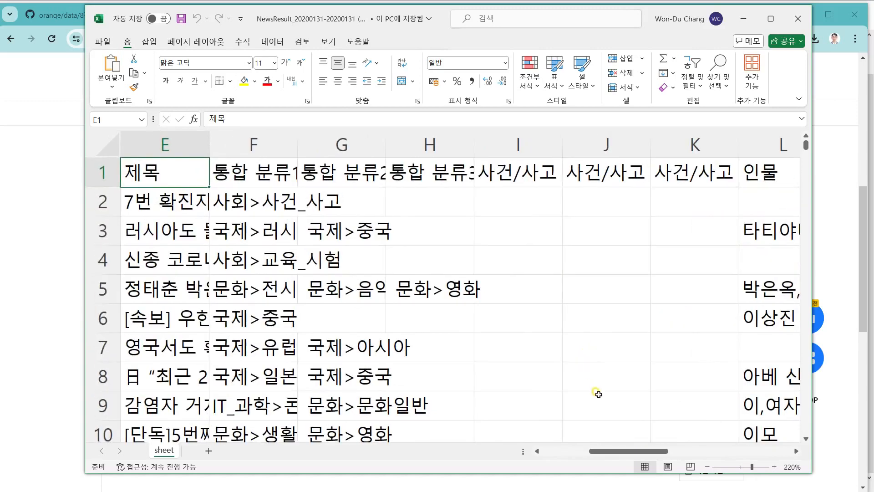
left_click_drag(606, 452, 729, 451)
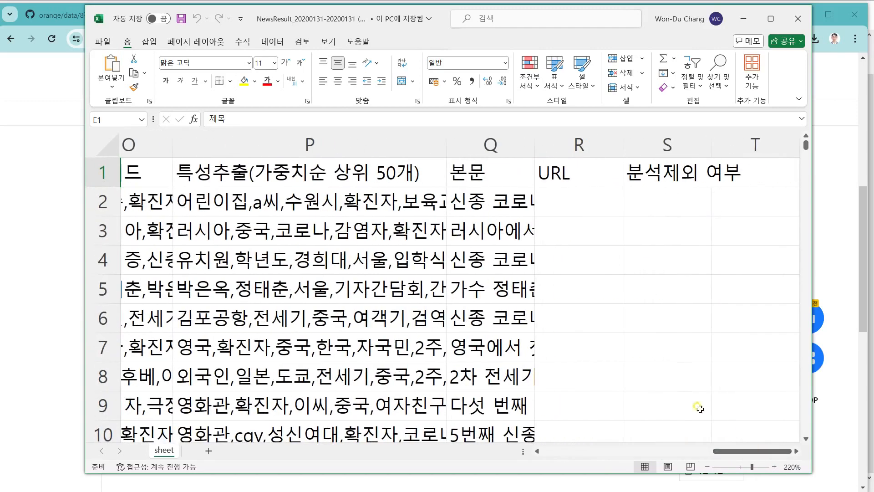
Step: Read the whole 본문 text of the first article in Q2, enlarging the formula bar to show all of it
left_click(510, 199)
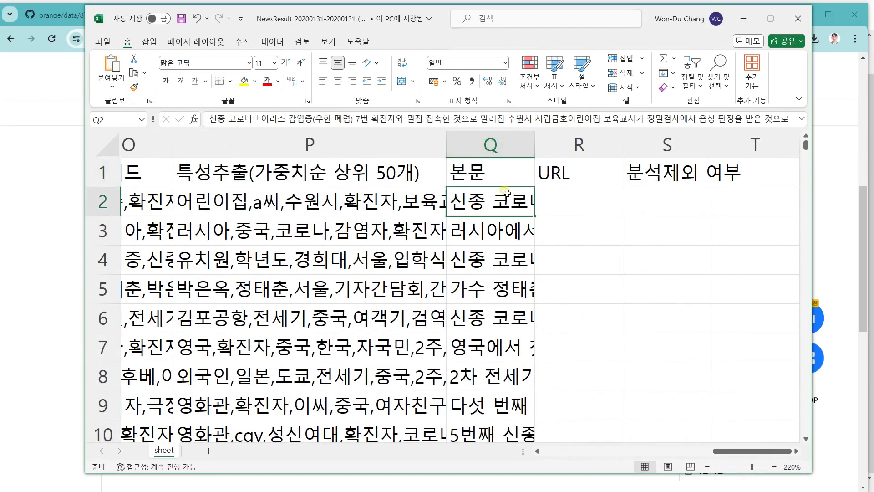
double_click(493, 197)
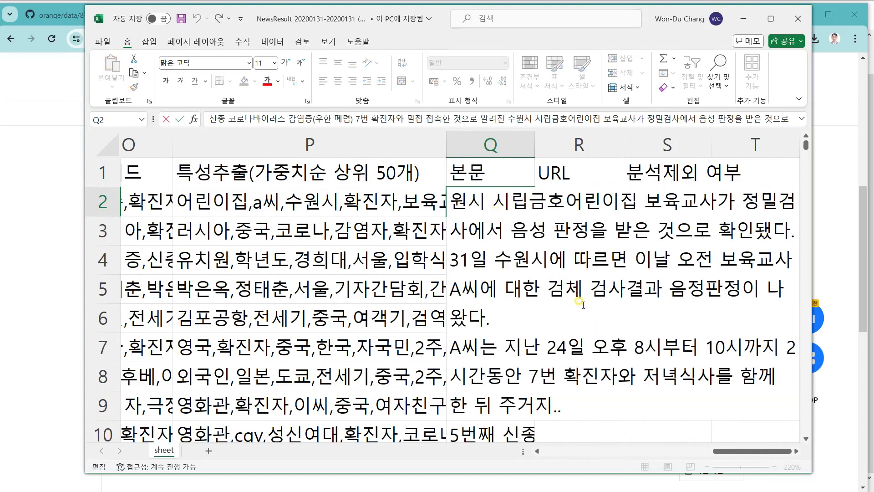
scroll(583, 305, "down", 3)
scroll(583, 305, "up", 3)
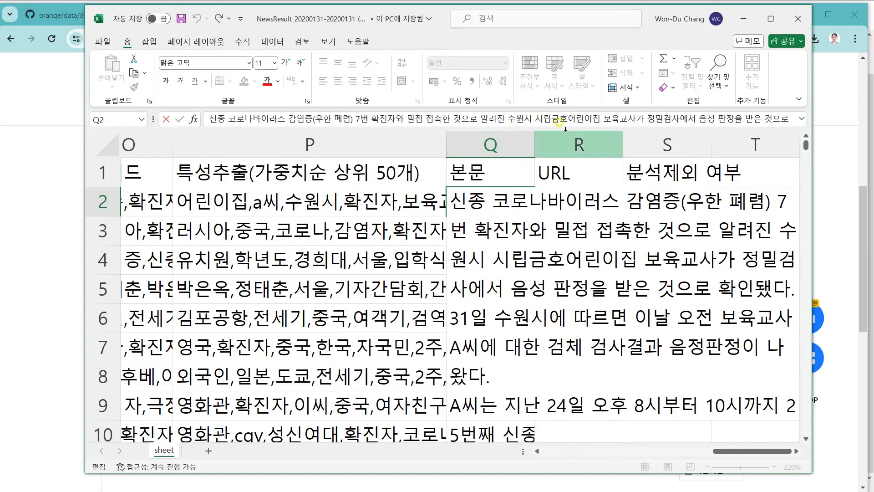
left_click_drag(563, 129, 563, 199)
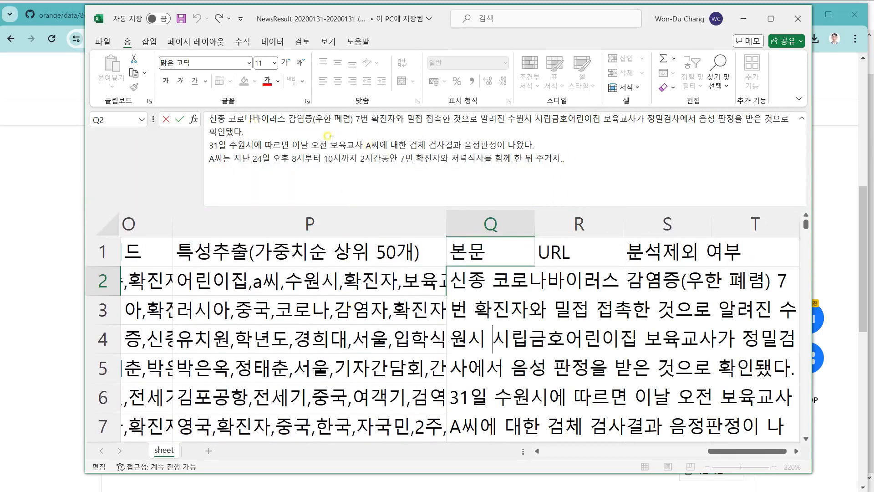
left_click(562, 158)
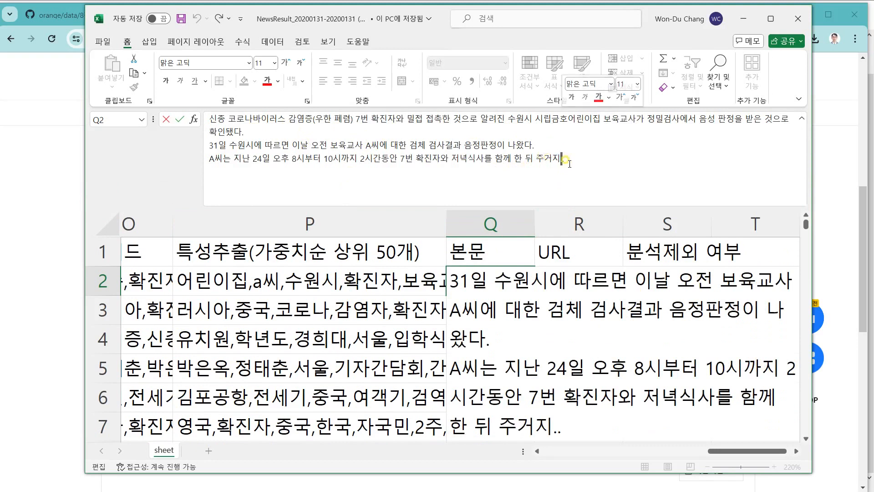
Step: Examine the first article's 특성추출, 본문 and 키워드 entries in row 2 cell by cell, ending on O2
left_click(411, 304)
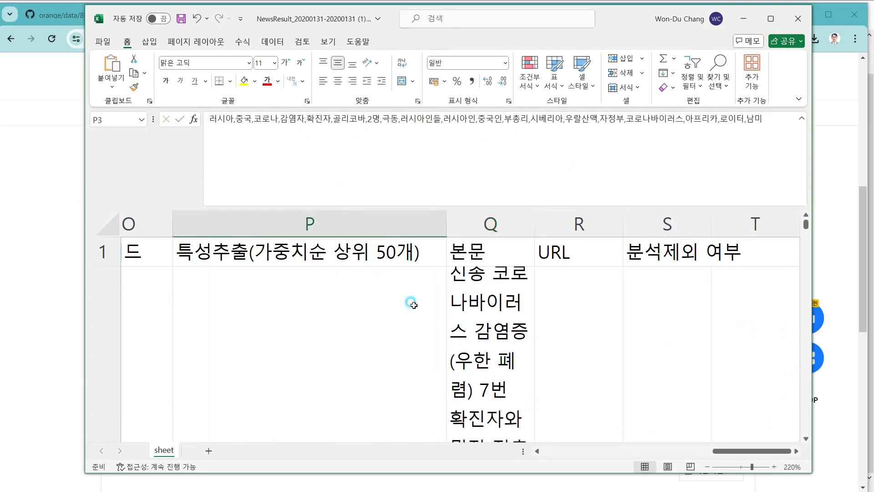
left_click(589, 302)
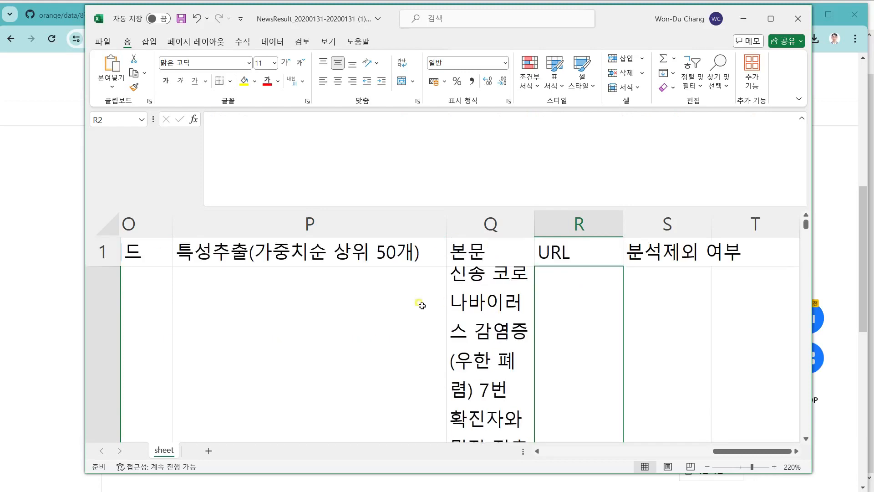
left_click(348, 313)
key("Right")
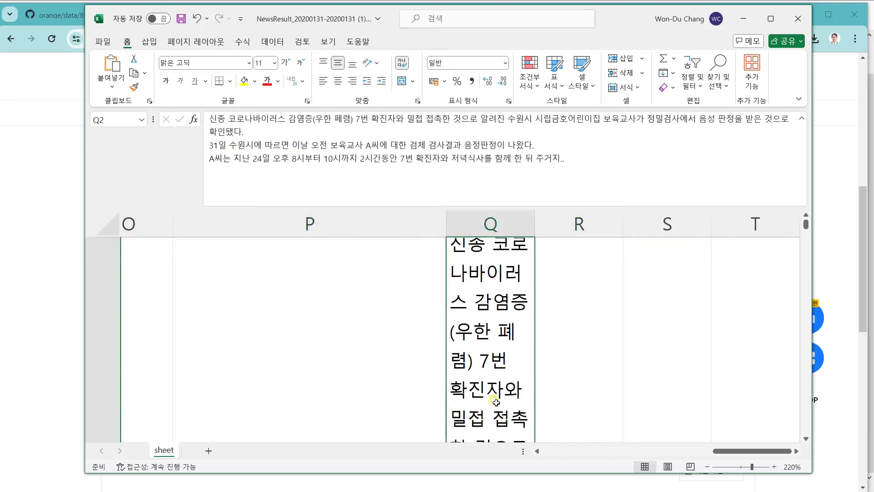
key("Left")
key("Right")
key("Right")
key("Up")
key("Left")
key("Down")
key("Left")
key("Left")
key("Left")
key("Left")
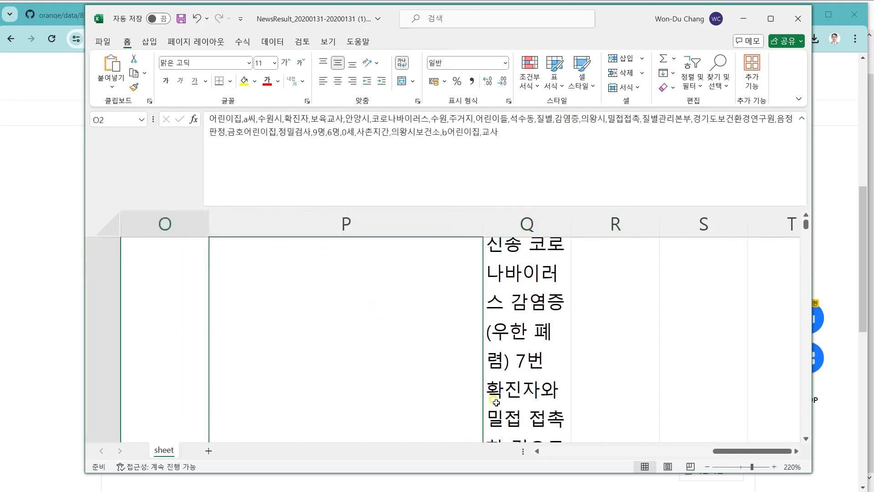
key("Up")
key("Right")
key("Right")
key("Down")
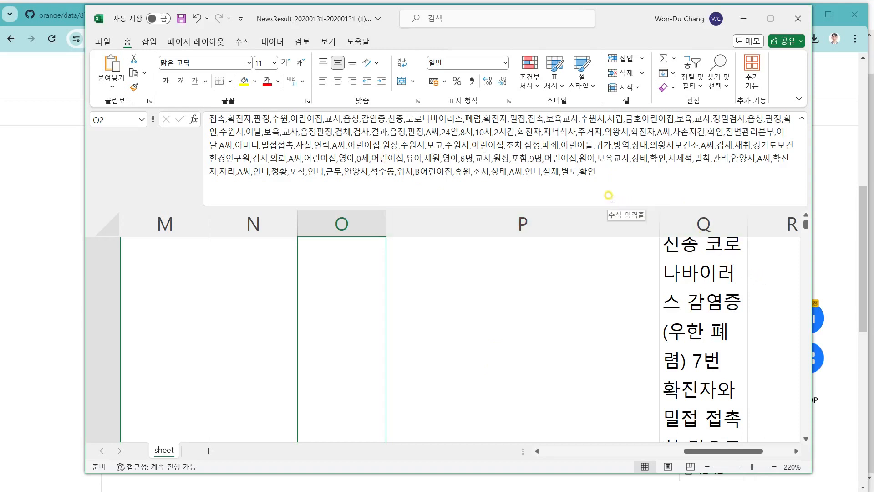
Step: Highlight the complete 키워드 text of O2 for review, and close the workbook without saving it
left_click_drag(626, 172, 660, 110)
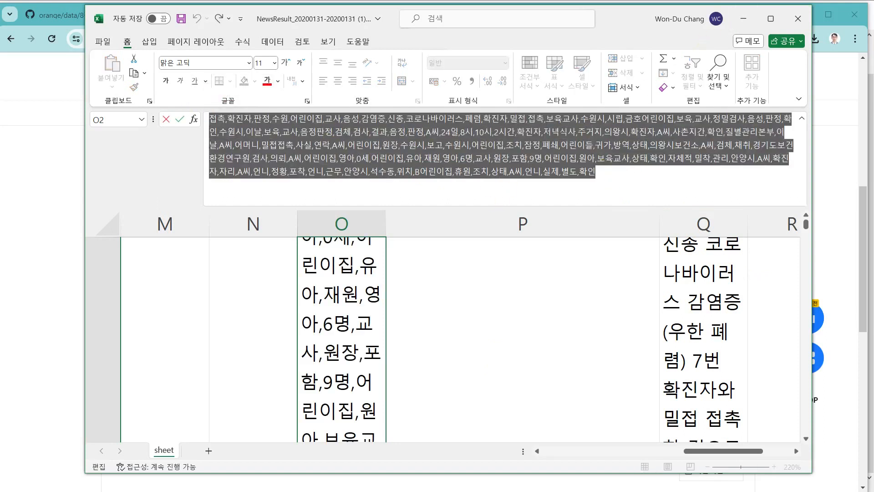
left_click(798, 18)
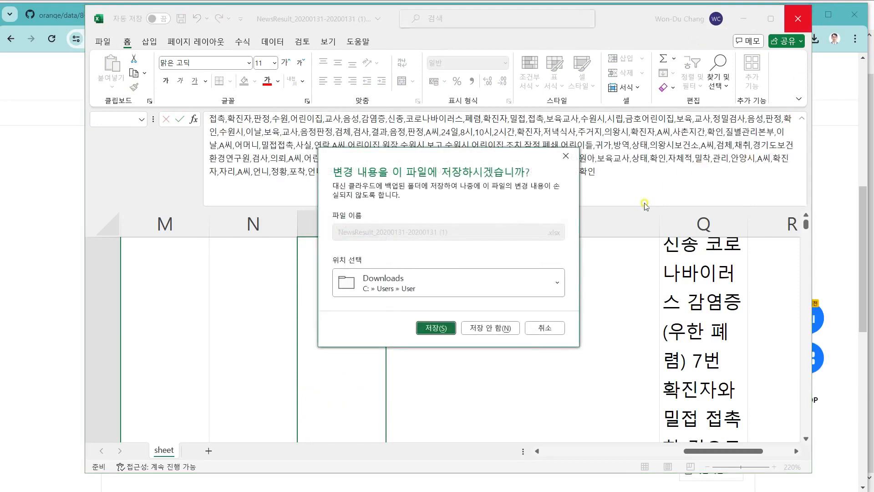
left_click(491, 328)
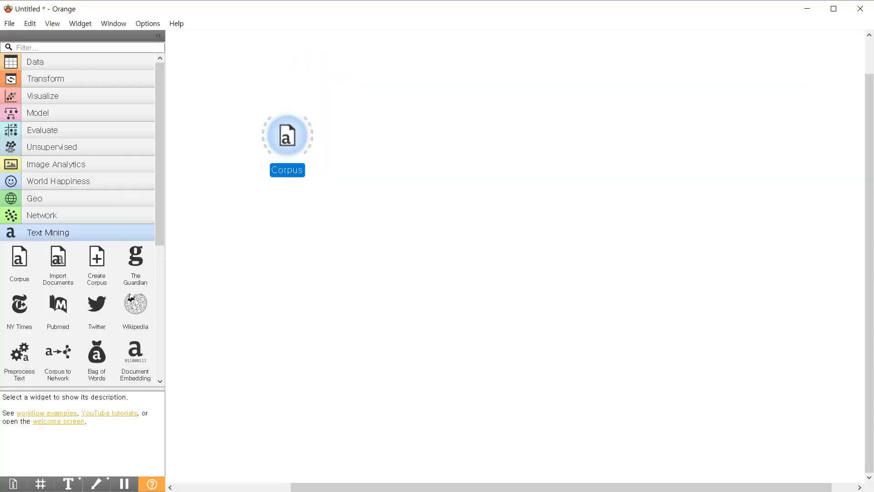
Step: Open the Corpus widget, check the 8장 뉴스 folder for its news file, and enlarge the widget window to list all text features
left_click(280, 263)
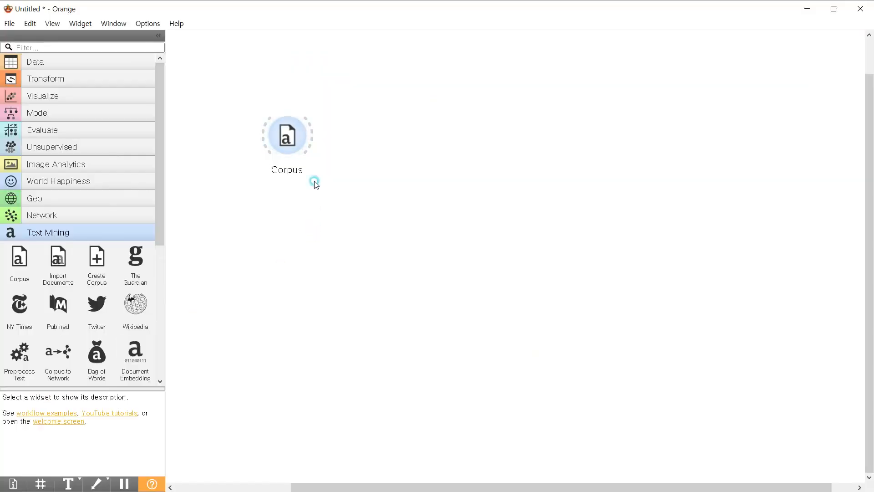
double_click(295, 144)
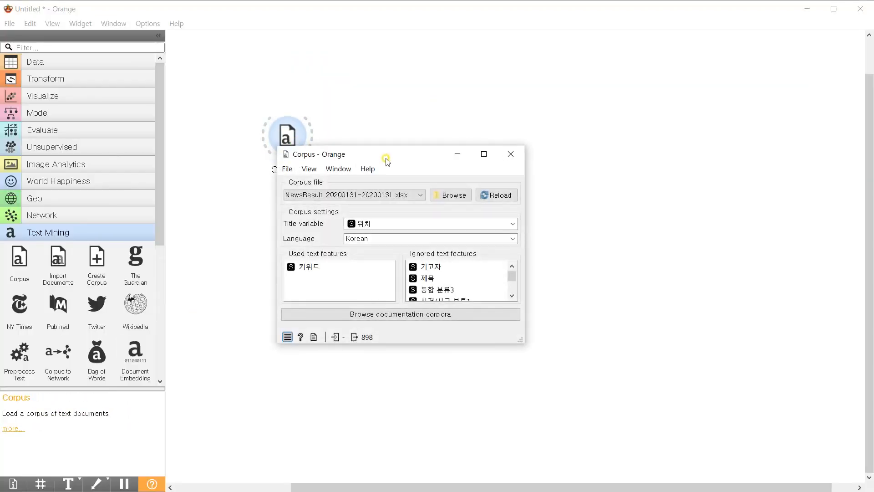
left_click_drag(386, 161, 571, 121)
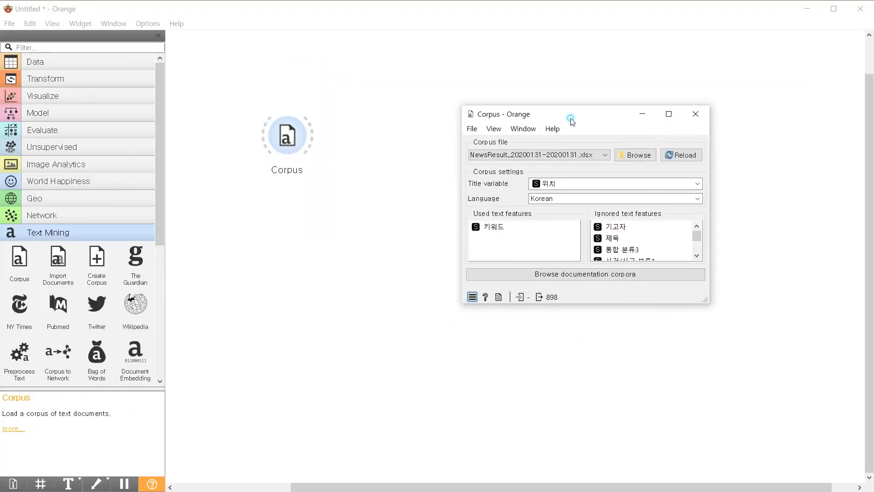
left_click(642, 157)
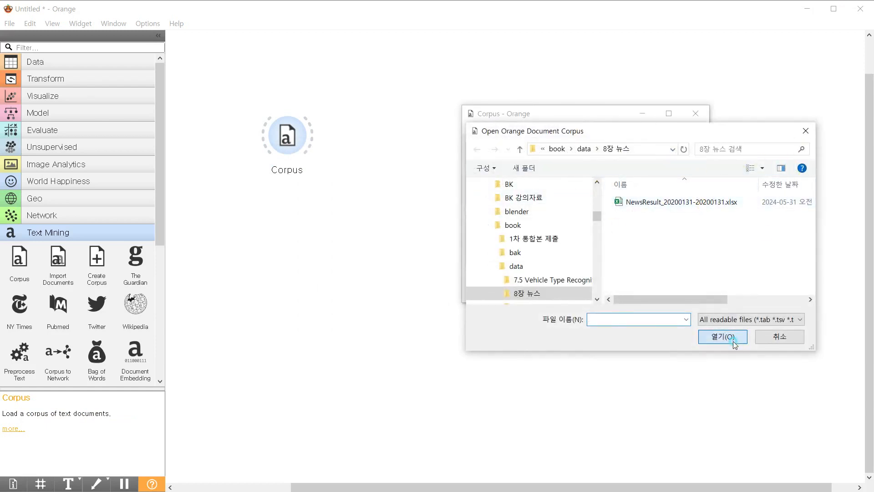
left_click(686, 320)
left_click(746, 343)
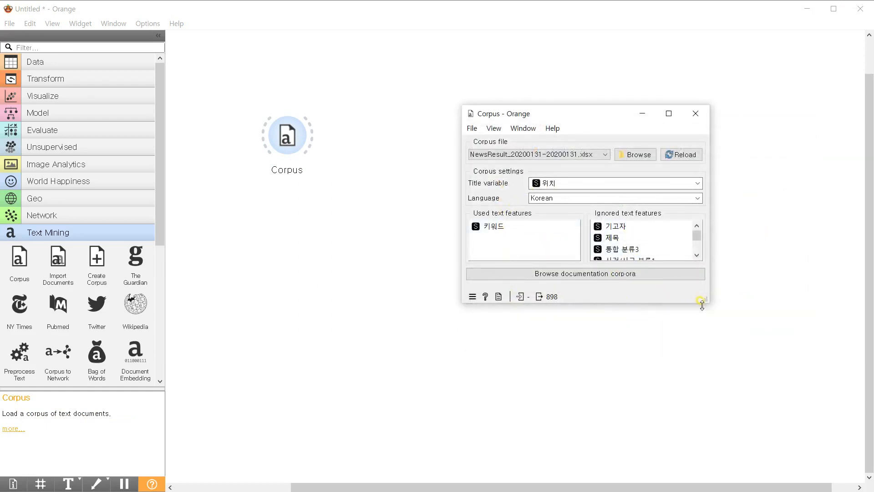
left_click_drag(705, 303, 728, 408)
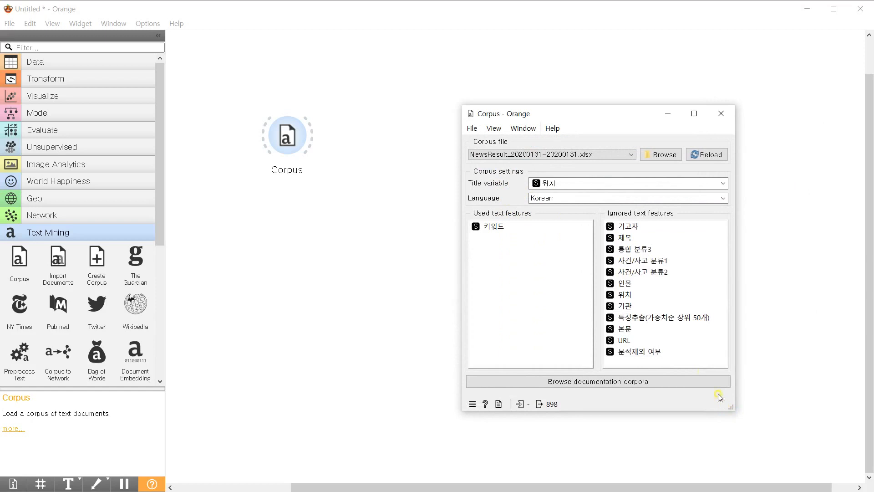
Step: Close the Corpus widget and browse the loaded news records in a Data Table connected to it
left_click(496, 227)
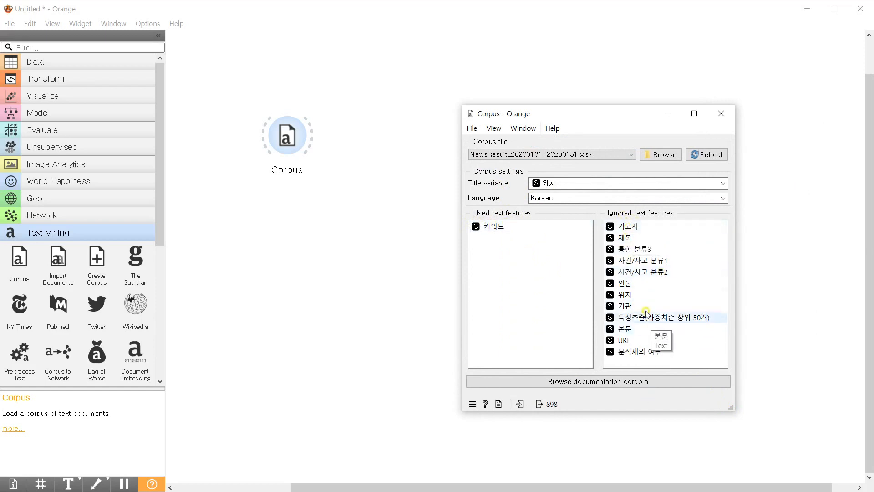
left_click(721, 116)
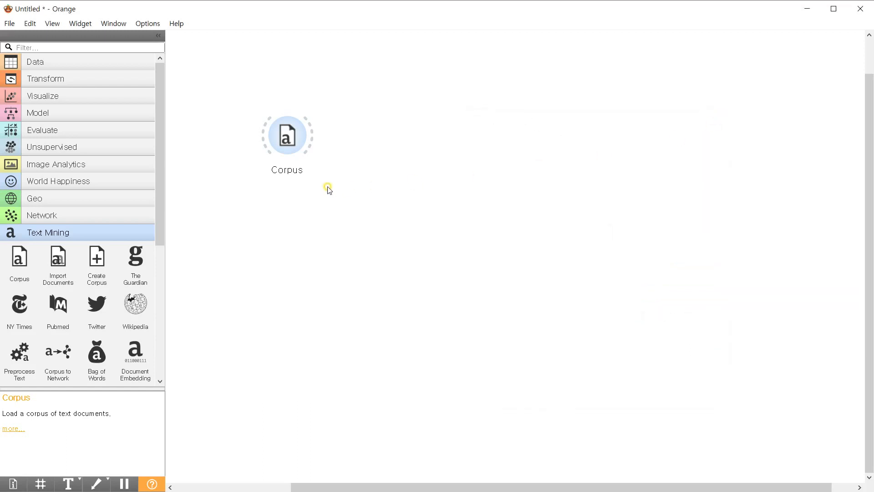
left_click_drag(314, 141, 412, 87)
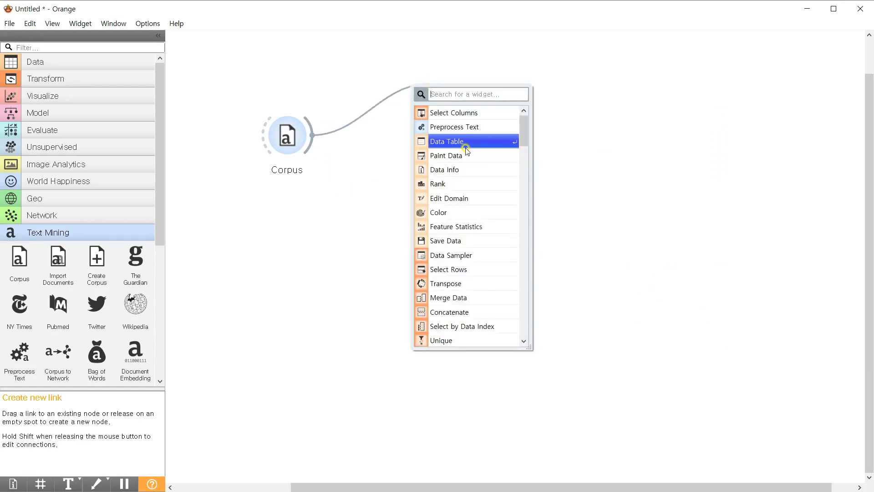
left_click(461, 142)
double_click(454, 96)
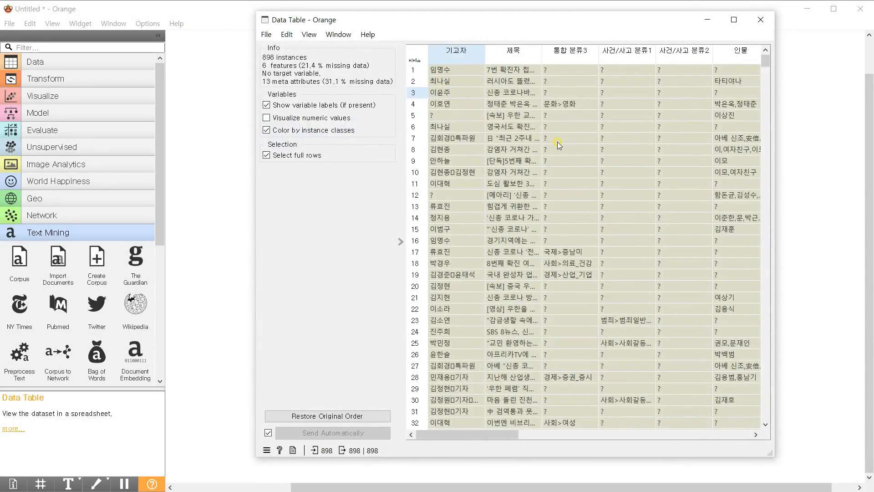
left_click_drag(478, 436, 418, 444)
left_click(759, 19)
Step: Delete the Data Table widget, connect a Select Columns widget to Corpus instead, and open it
left_click(461, 83)
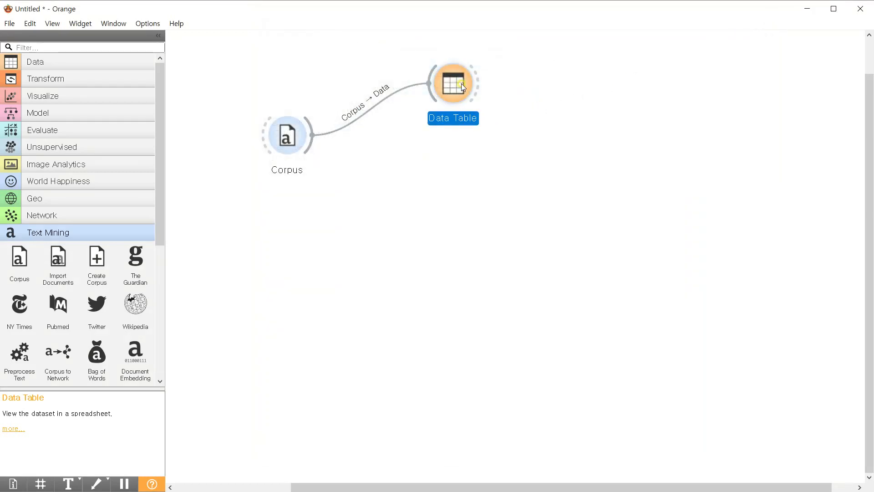
key("Delete")
left_click_drag(312, 136, 347, 144)
type("s")
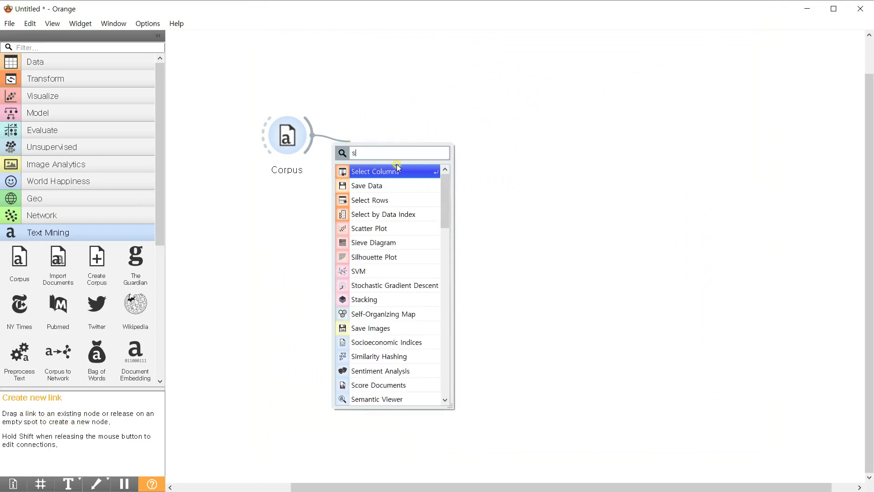
type("el")
left_click(397, 173)
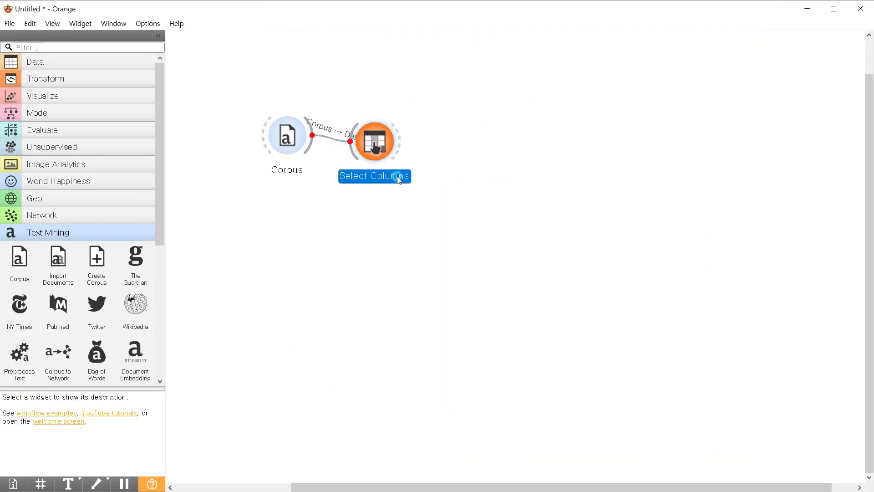
double_click(398, 142)
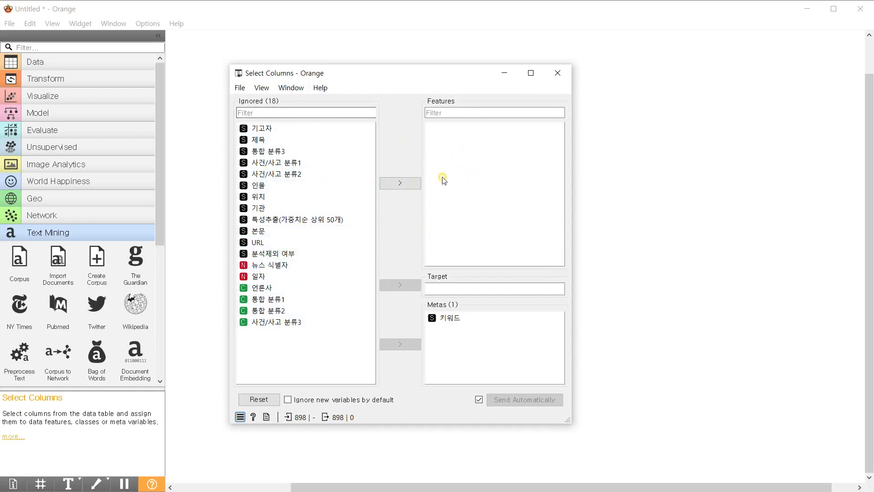
Step: Move all ignored variables out, the numeric and categorical ones into Features and the text ones into Metas
left_click(328, 175)
key("ctrl+a")
left_click(400, 182)
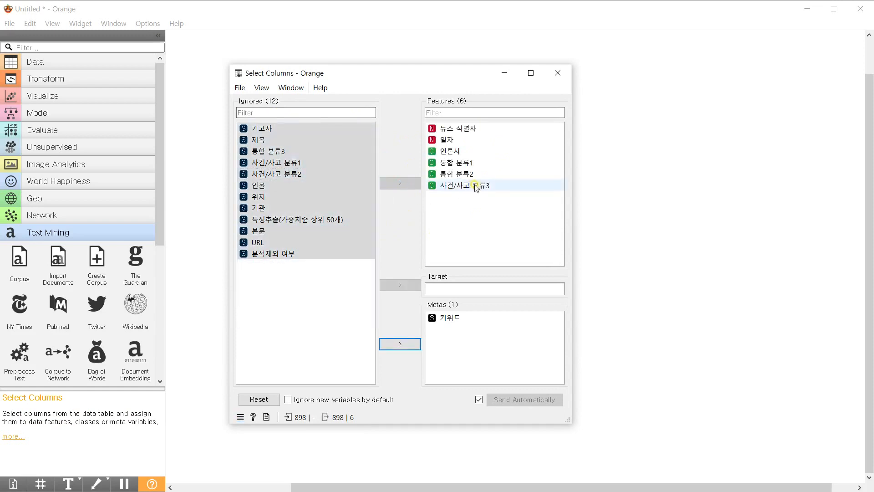
left_click(403, 349)
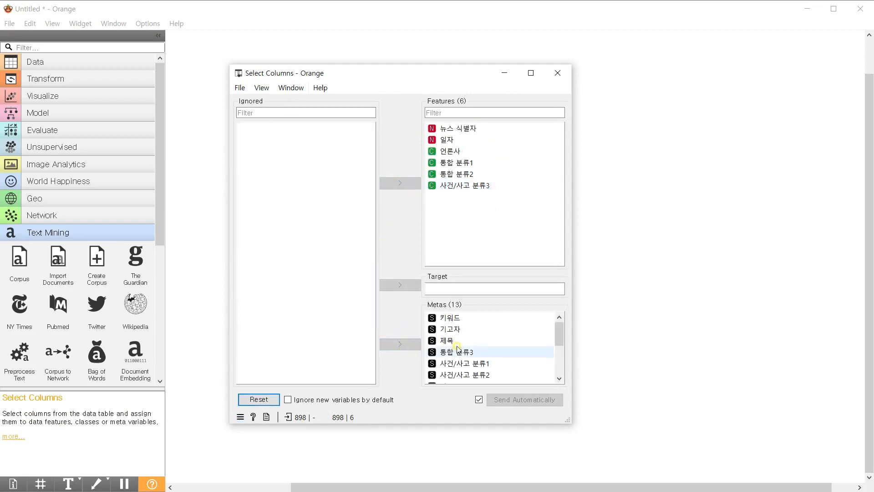
Step: Move every variable in Features and Metas to the Ignored list
left_click(490, 178)
key("ctrl+a")
left_click(395, 182)
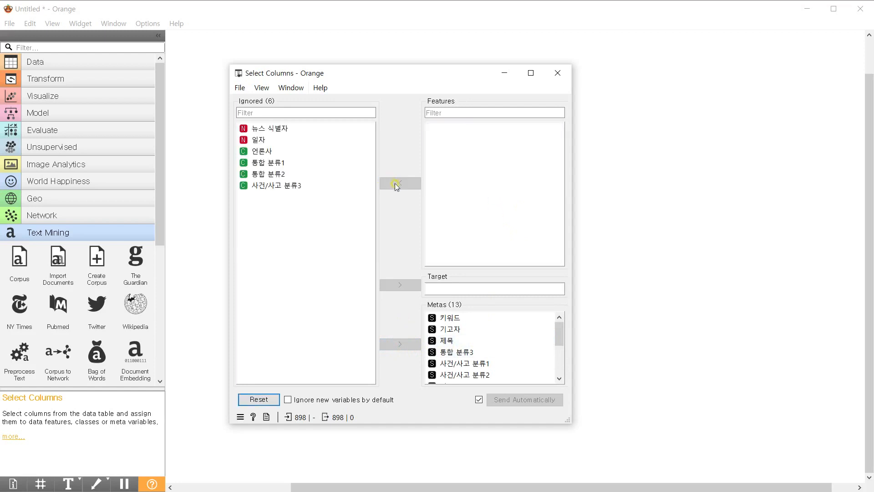
left_click(492, 353)
key("ctrl+a")
left_click(400, 344)
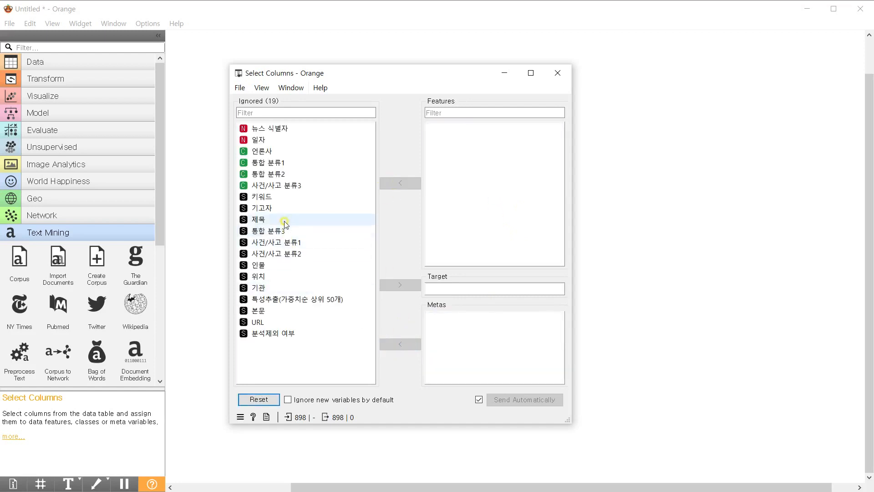
Step: Assign 키워드 as the only meta variable and close Select Columns
left_click(284, 197)
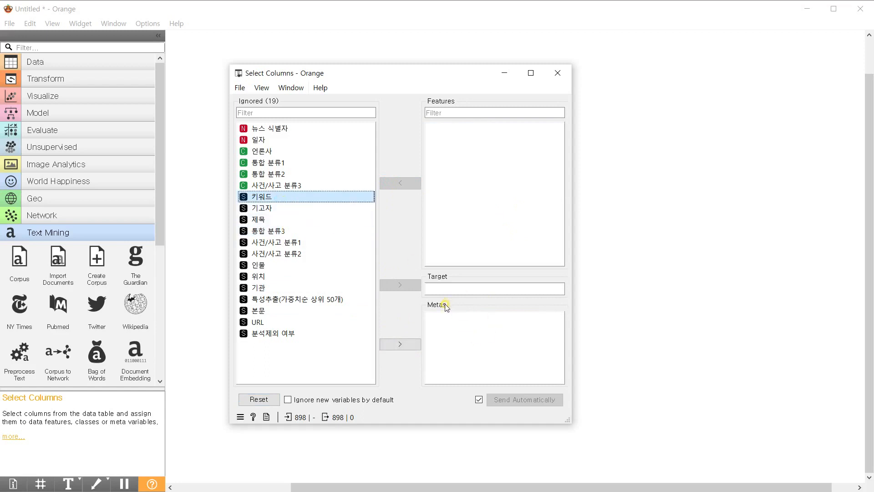
left_click(403, 343)
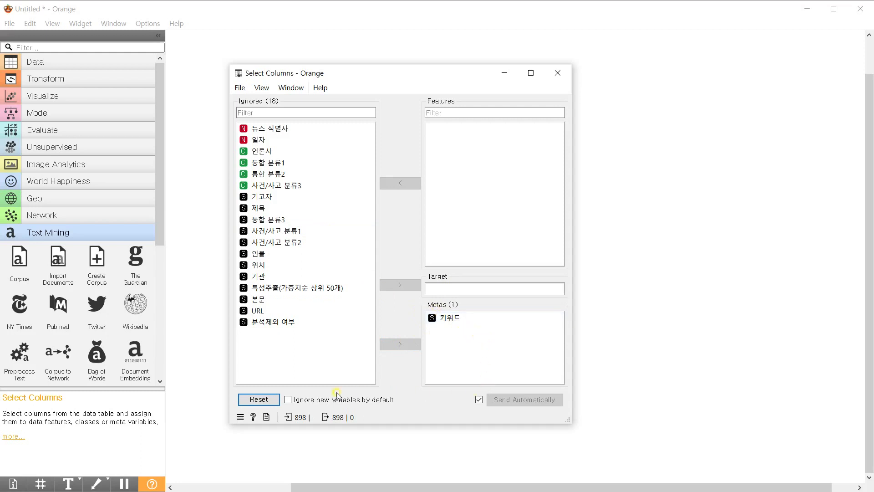
left_click(558, 73)
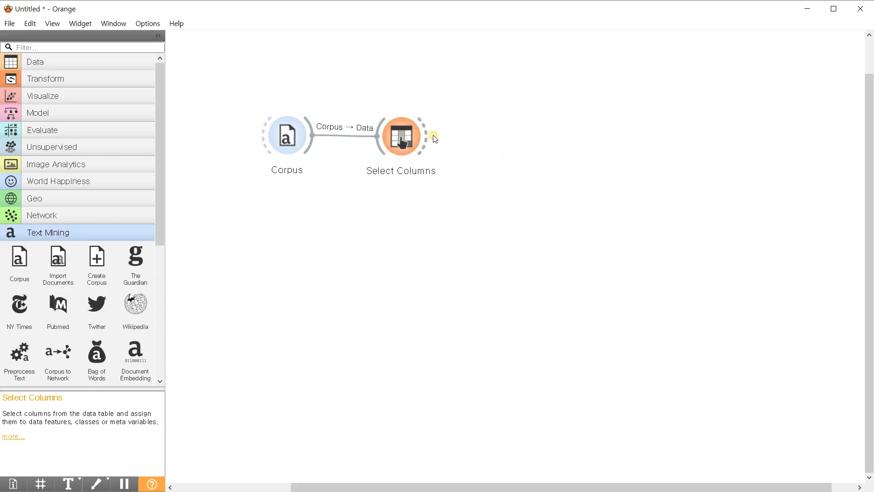
Step: Connect a Word Cloud widget to Select Columns, view the word cloud of the keywords, and close it
left_click_drag(433, 135, 485, 127)
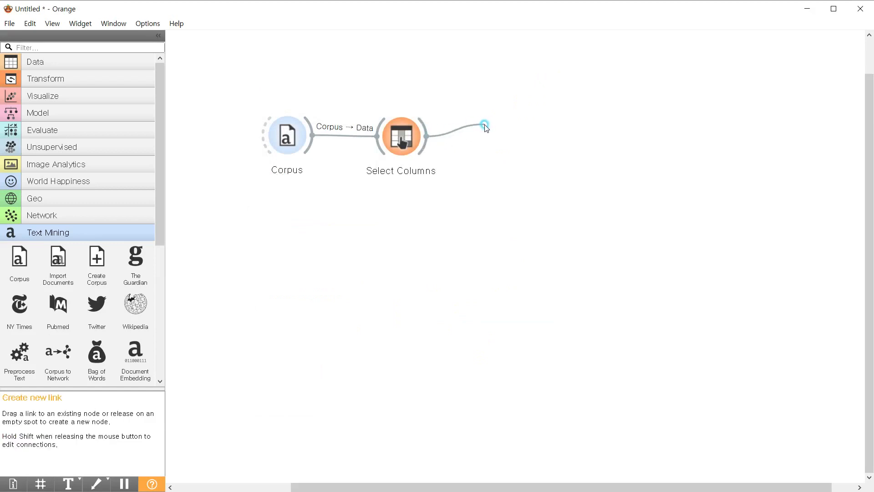
left_click_drag(487, 132, 480, 149)
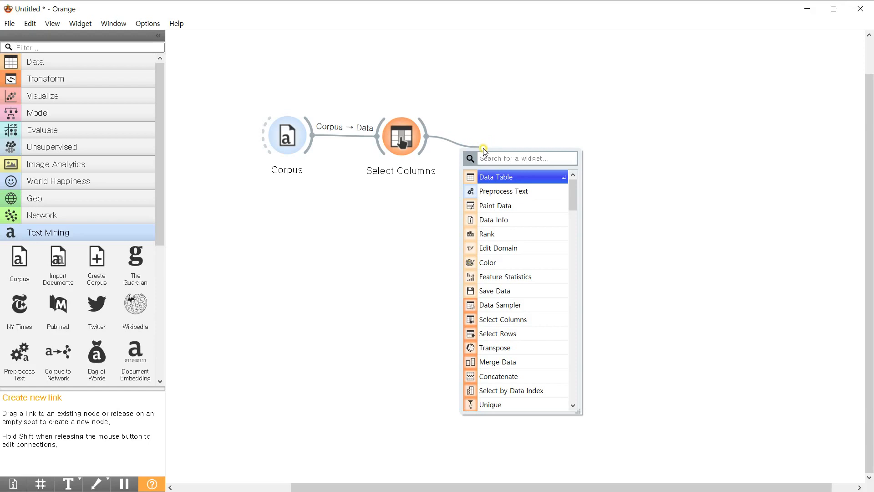
type("wro")
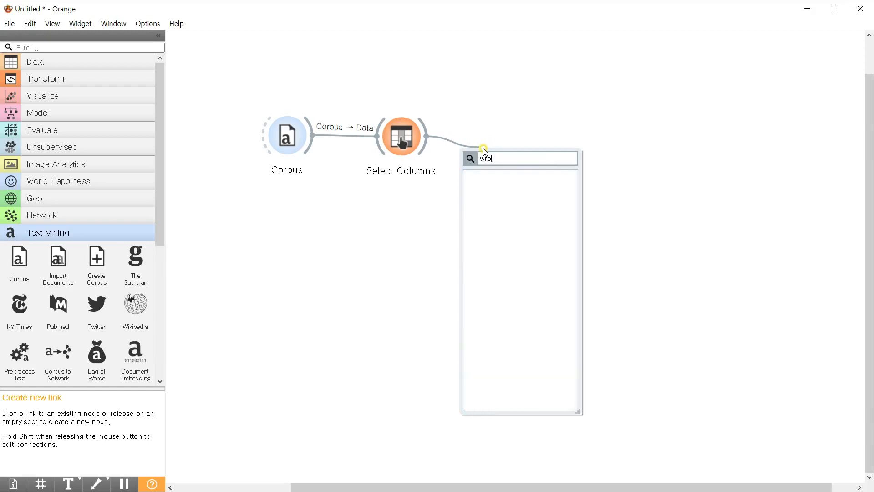
key("BackSpace")
key("BackSpace")
type("ord")
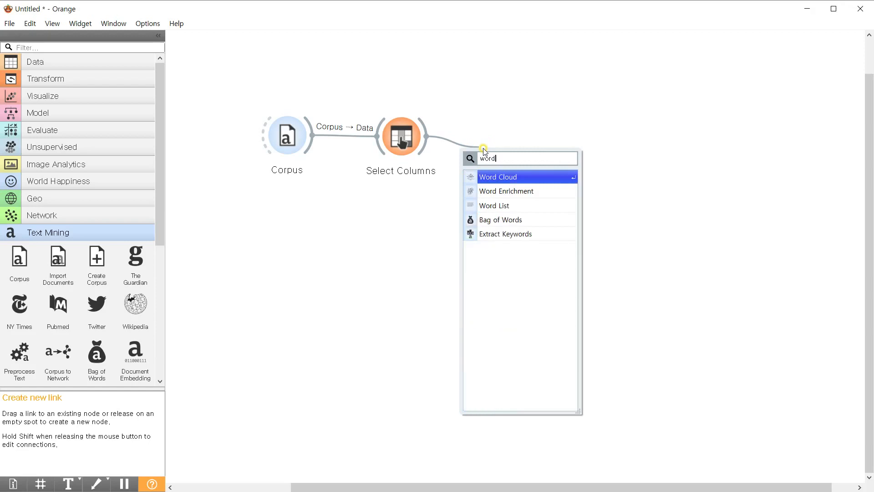
left_click(495, 178)
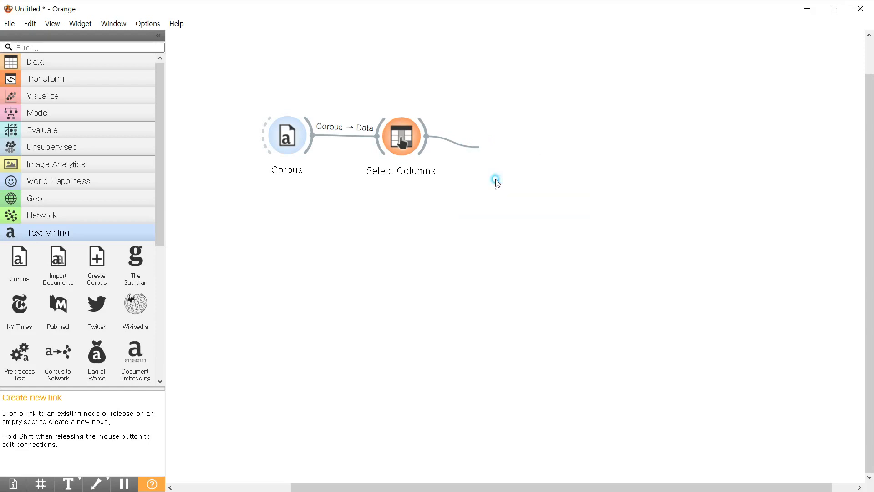
left_click_drag(507, 145, 569, 125)
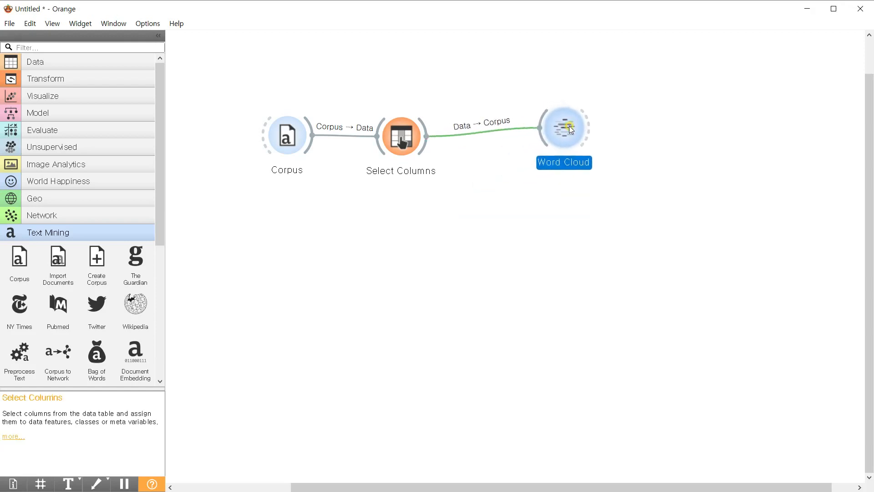
double_click(569, 127)
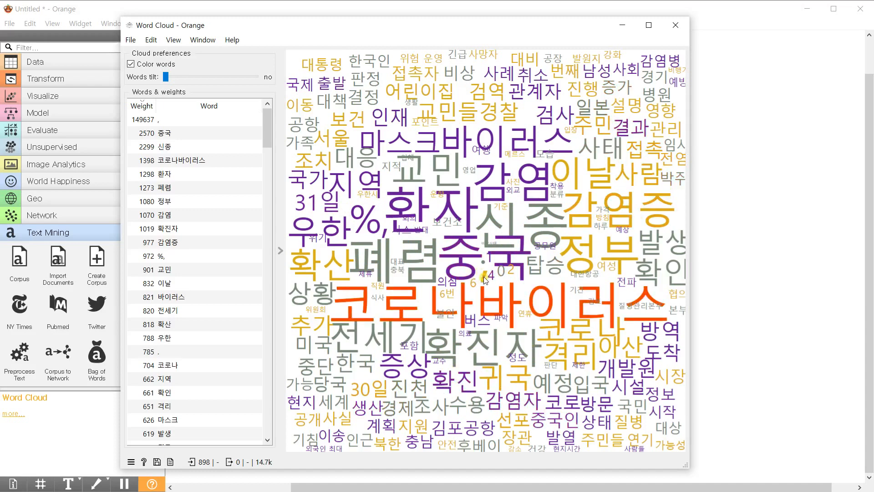
left_click(669, 34)
Step: Remove the link from Select Columns to Word Cloud and connect a Preprocess Text widget to Select Columns, making room before Word Cloud
left_click(491, 137)
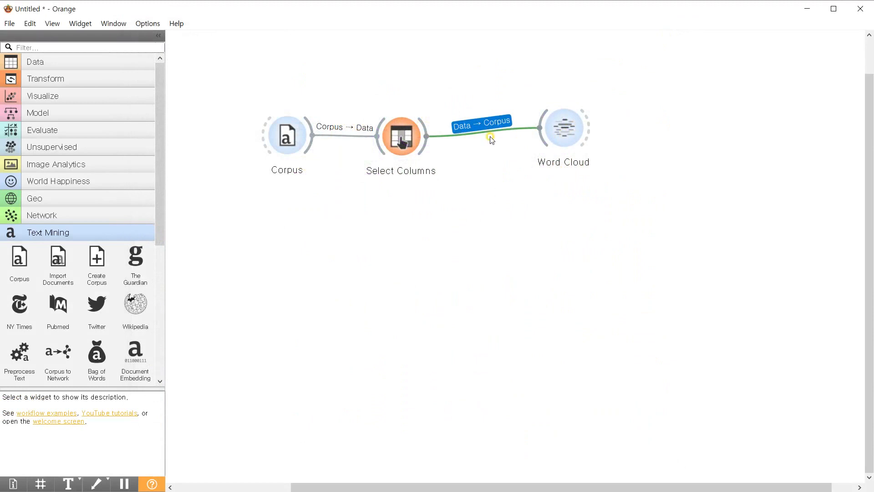
key("Delete")
left_click_drag(560, 130, 592, 126)
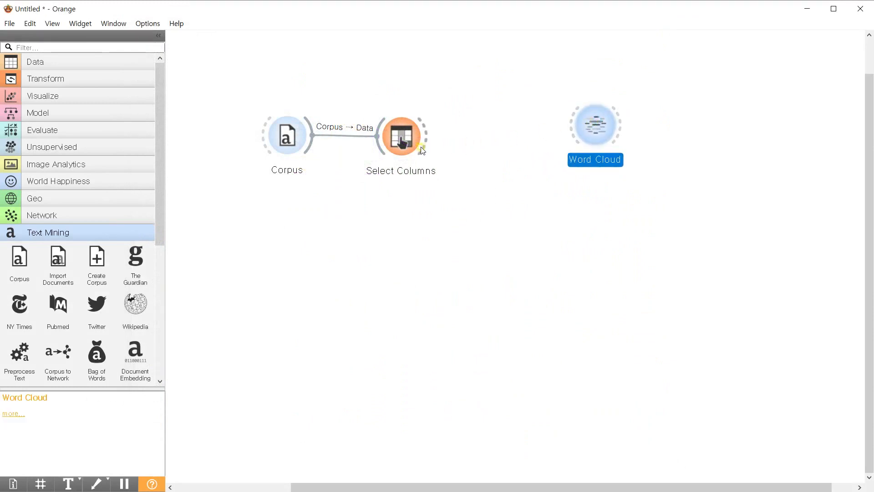
left_click_drag(423, 151, 474, 167)
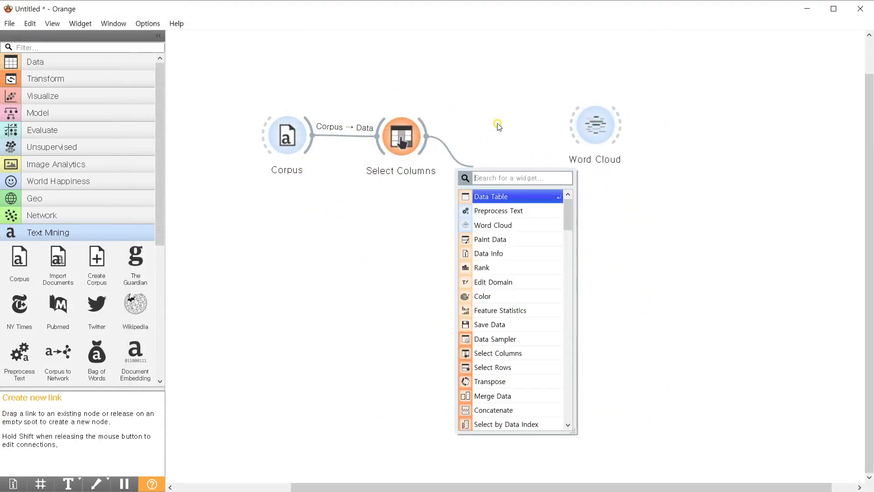
left_click(498, 210)
left_click_drag(588, 136, 629, 126)
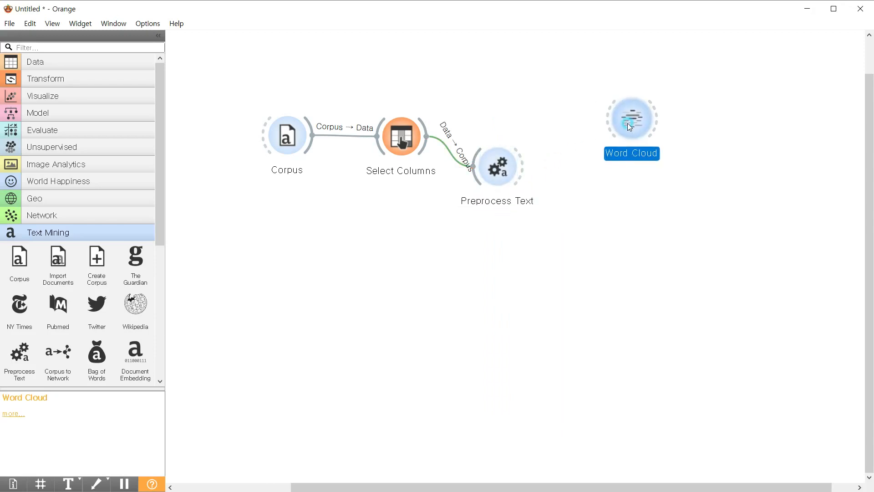
left_click_drag(507, 170, 519, 153)
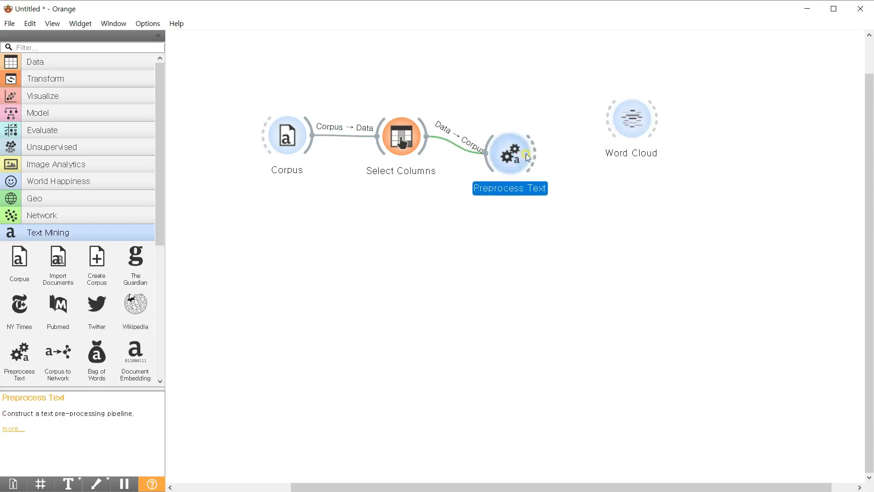
Step: Open the Preprocess Text widget and enlarge its window to show all Transformation, Tokenization and Filtering settings
double_click(520, 154)
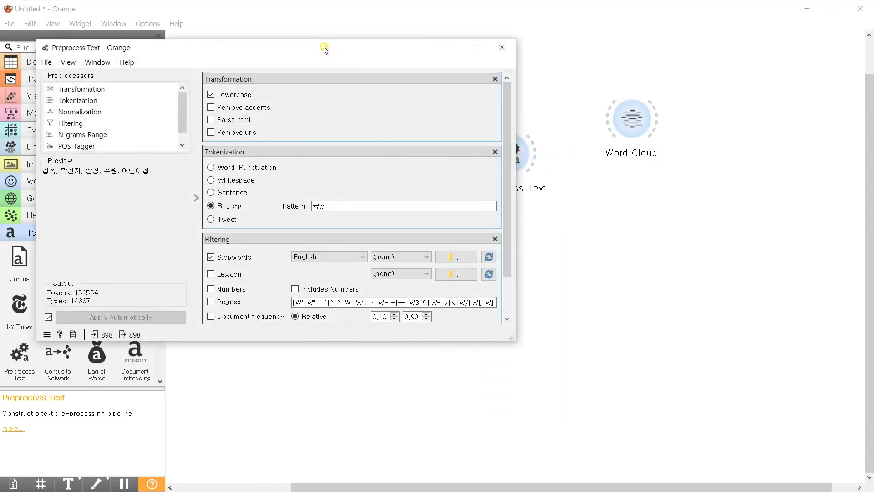
left_click_drag(325, 49, 464, 67)
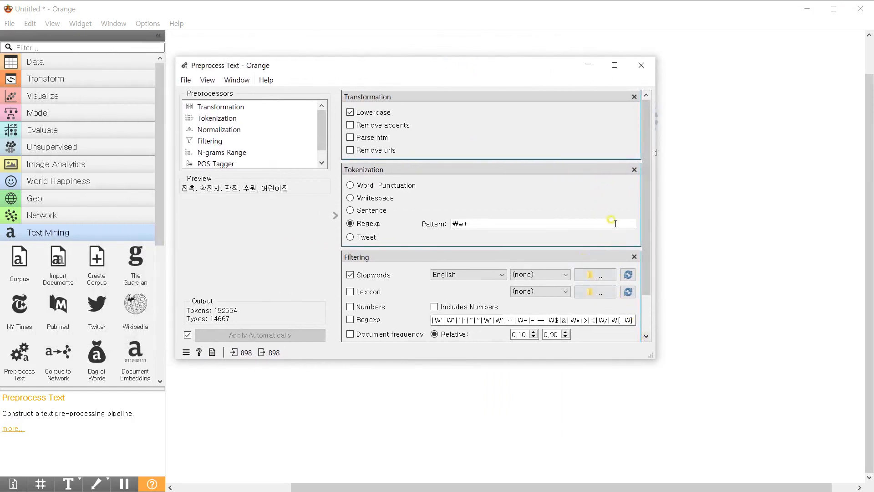
left_click_drag(650, 353, 680, 437)
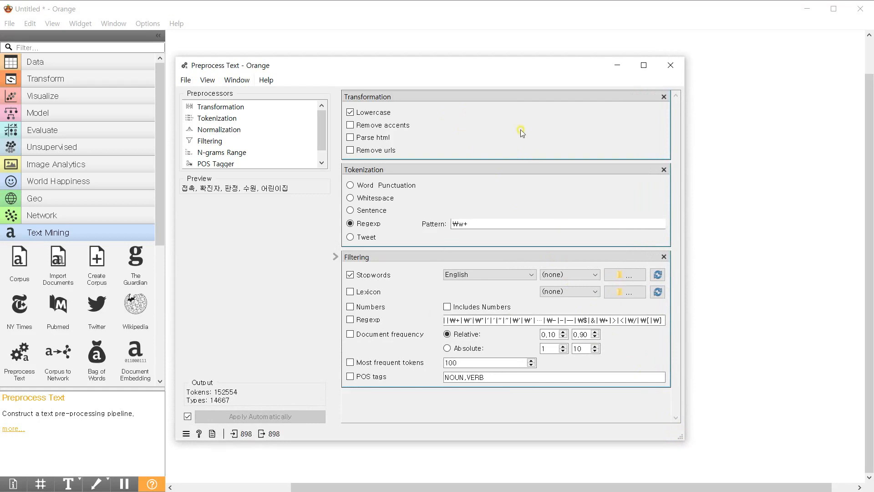
left_click_drag(489, 64, 523, 45)
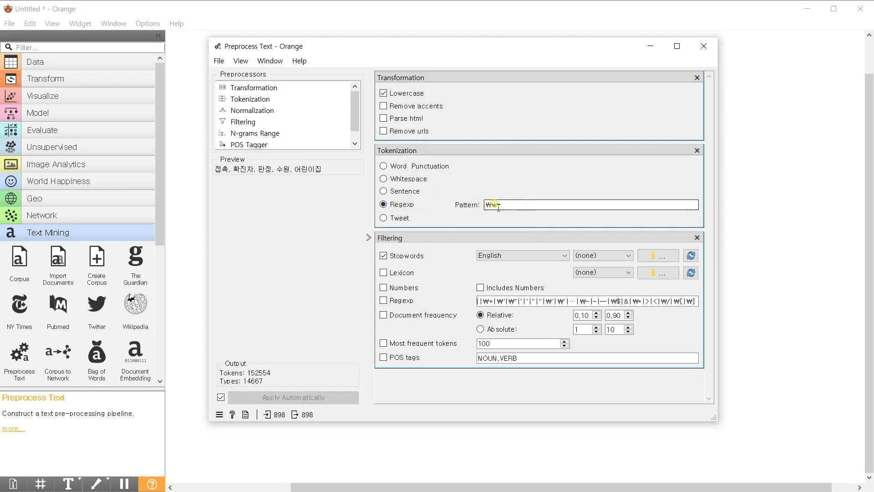
Step: Examine the Regexp tokenization pattern and look through the languages offered for stopwords
double_click(512, 206)
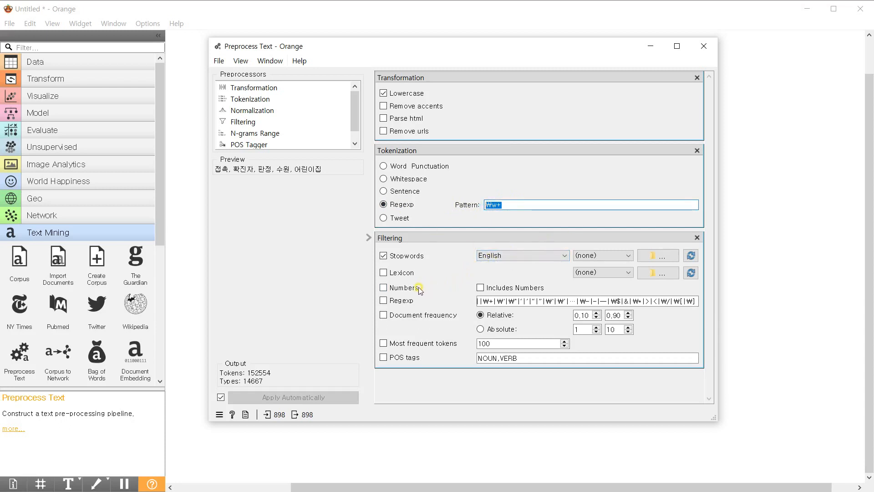
left_click(546, 180)
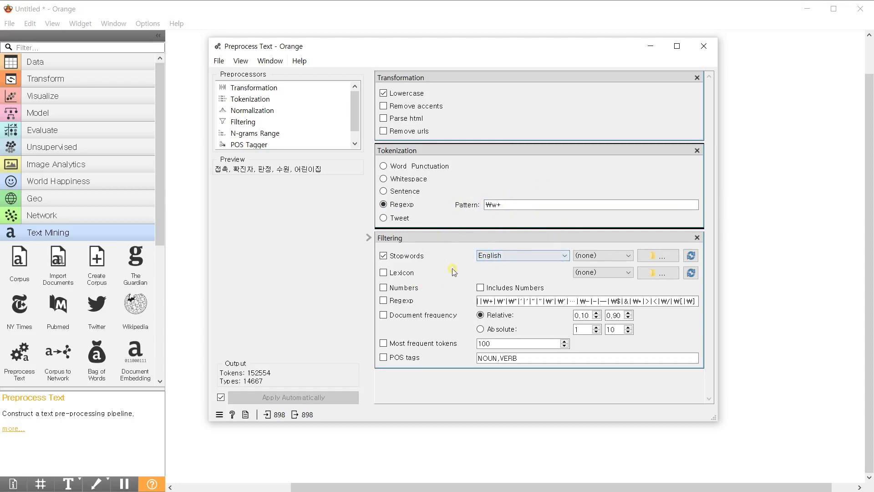
left_click(523, 257)
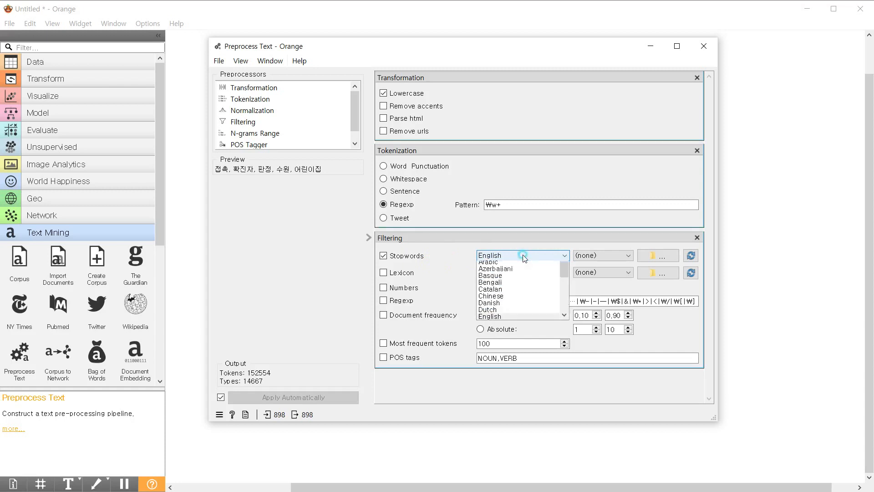
left_click_drag(565, 280, 565, 304)
left_click_drag(564, 296, 564, 267)
left_click(561, 246)
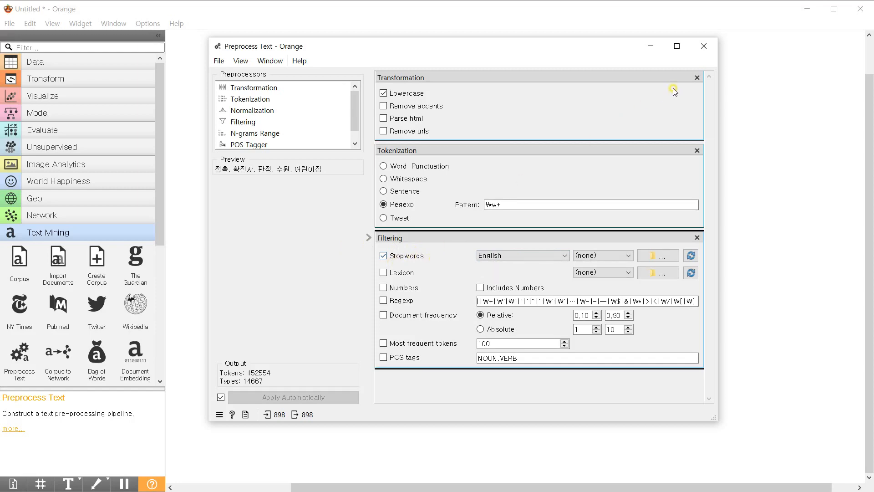
Step: Close Preprocess Text, connect it to the Word Cloud widget, and view the word cloud of the preprocessed keywords
left_click(703, 47)
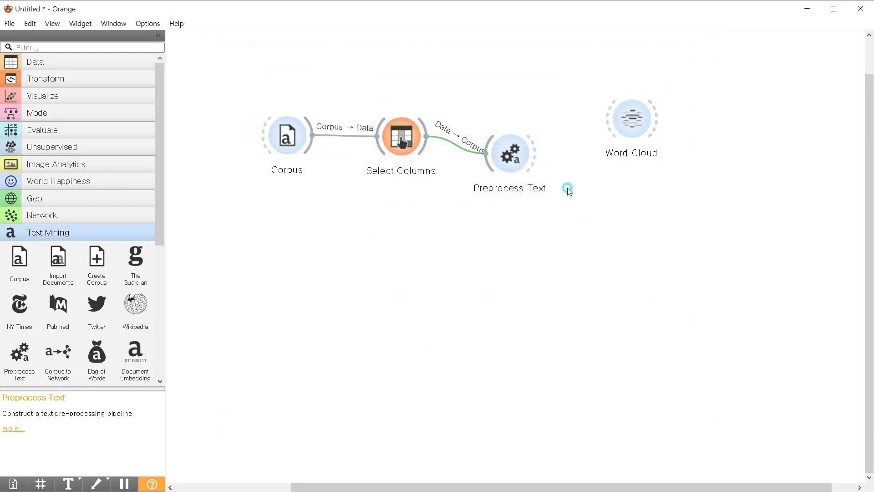
left_click(523, 154)
left_click_drag(559, 156, 657, 152)
left_click_drag(520, 149, 533, 143)
double_click(641, 144)
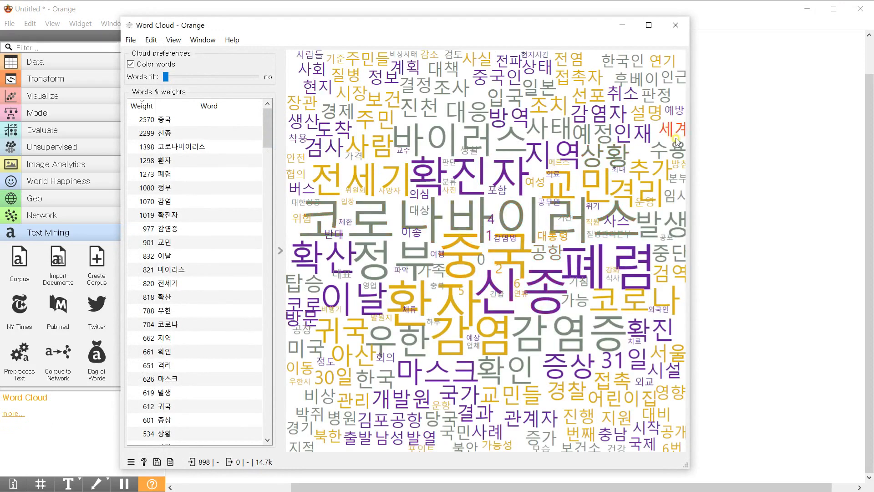
left_click(676, 25)
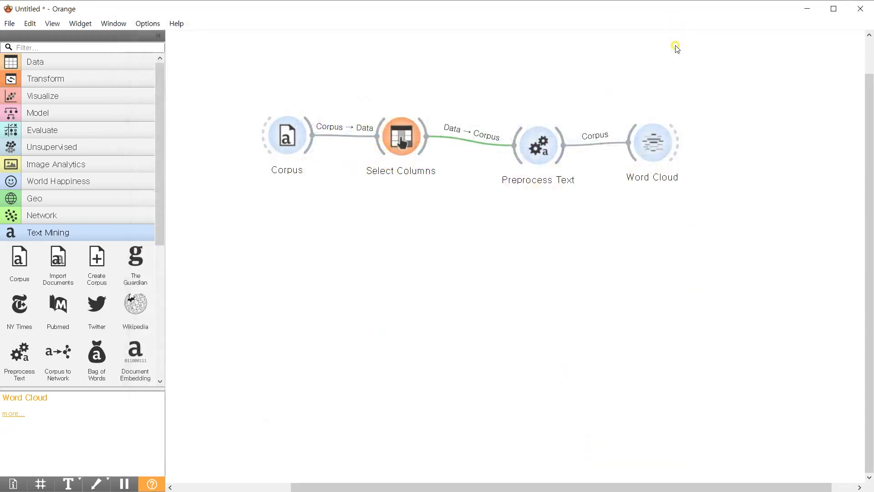
Step: Enable the Numbers and Includes Numbers filters in the Preprocess Text widget and close it
double_click(537, 143)
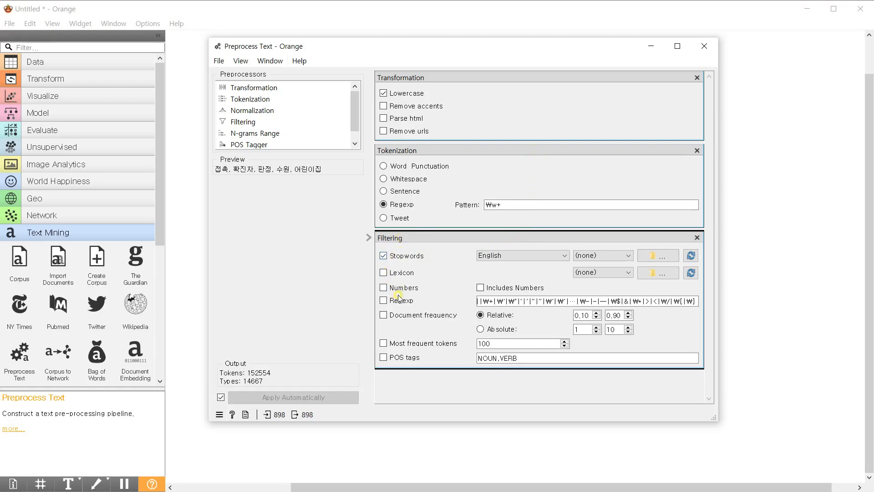
left_click(383, 289)
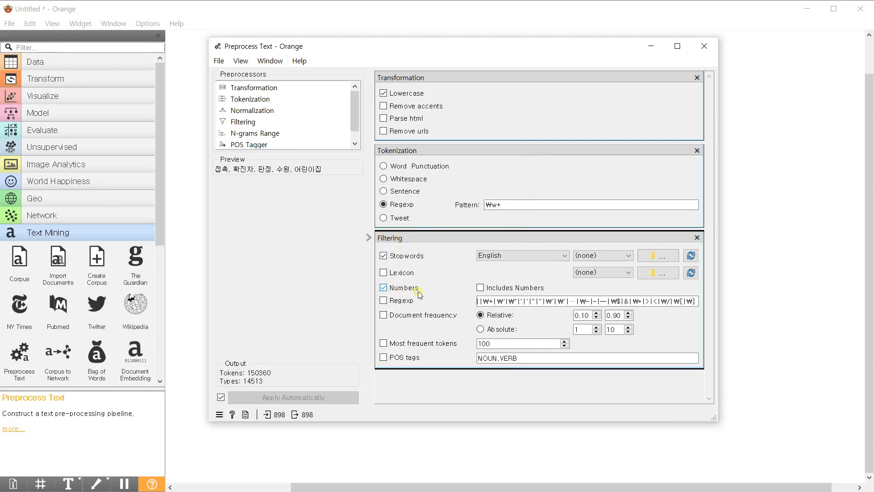
left_click(481, 288)
left_click(733, 308)
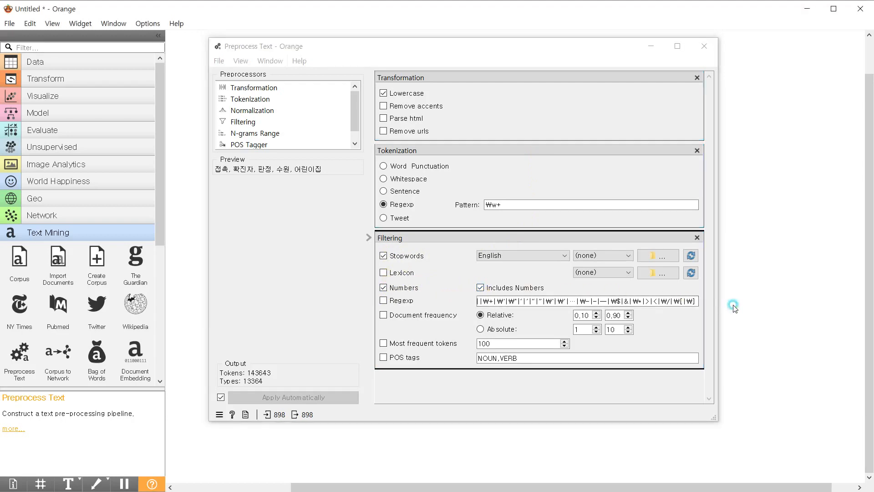
left_click(704, 46)
Step: View the filtered word cloud, highlight the words 코로나바이러스 and 중국 one after the other, and close it
left_click(649, 148)
double_click(647, 148)
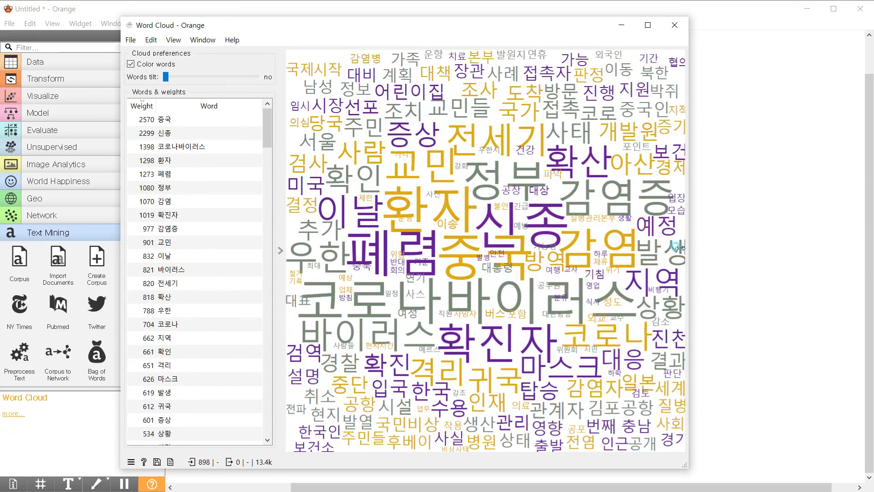
left_click_drag(687, 251, 632, 250)
left_click_drag(587, 25, 695, 26)
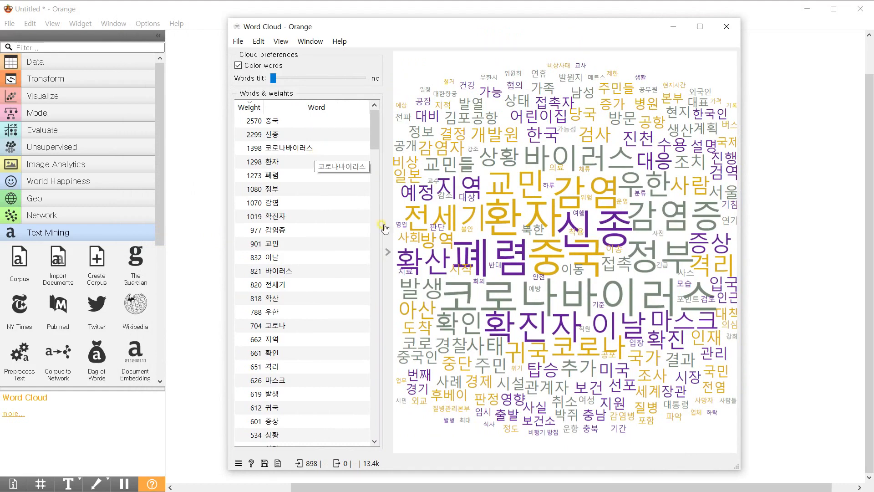
left_click(307, 149)
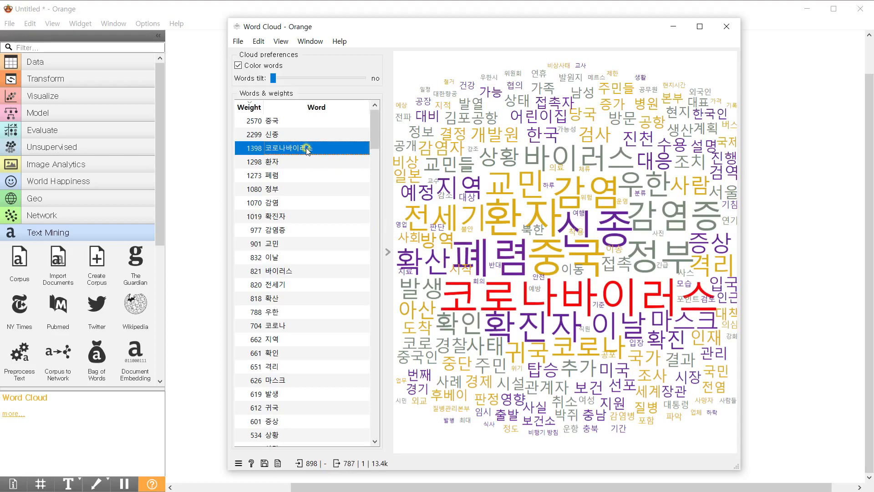
left_click(295, 120)
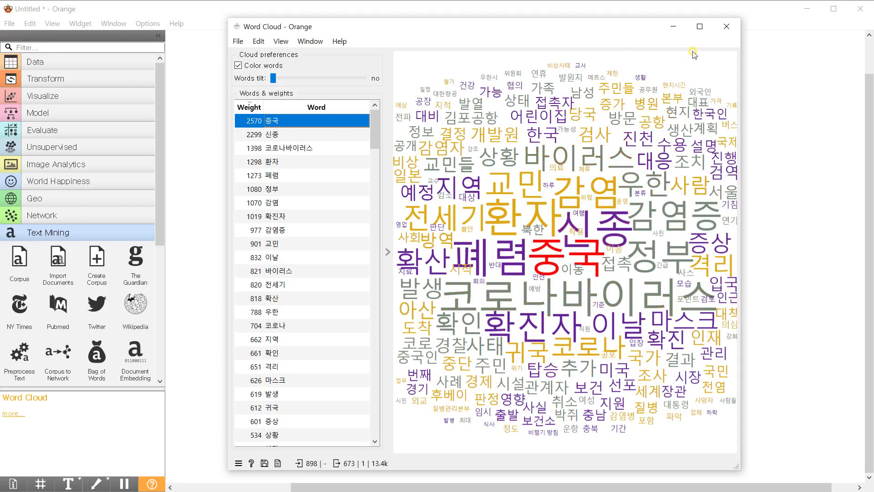
left_click(726, 27)
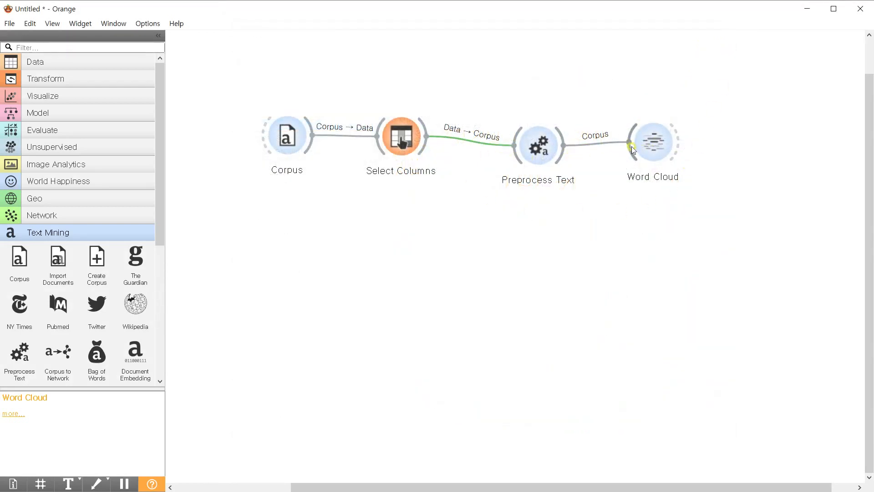
Step: Spread out the Preprocess Text and Word Cloud widgets and connect a Corpus to Network widget to Preprocess Text
left_click_drag(651, 145, 662, 134)
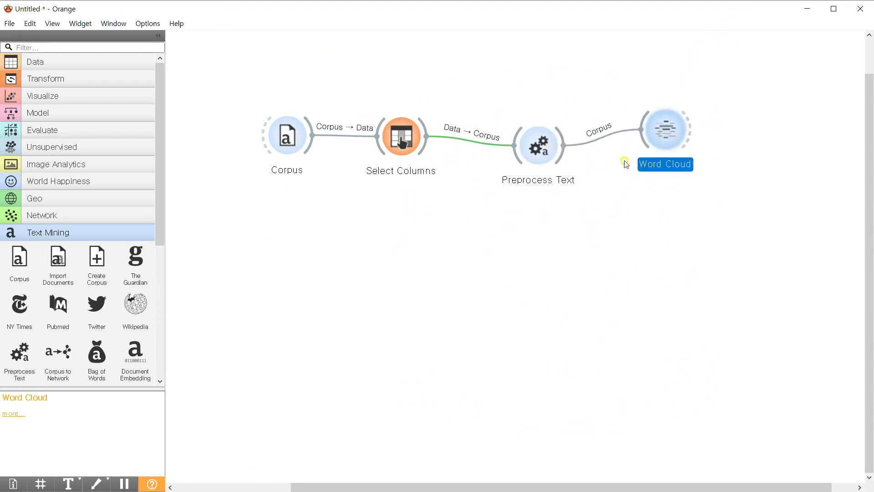
left_click_drag(539, 154, 515, 149)
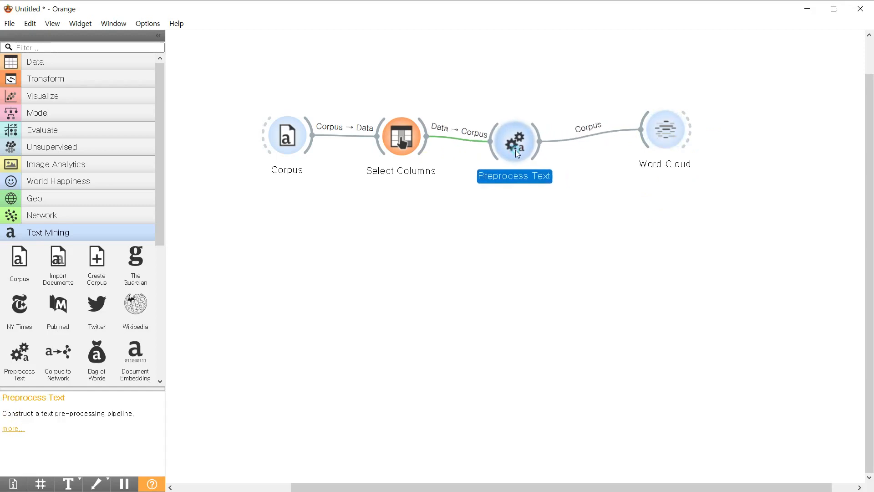
left_click_drag(663, 132, 658, 73)
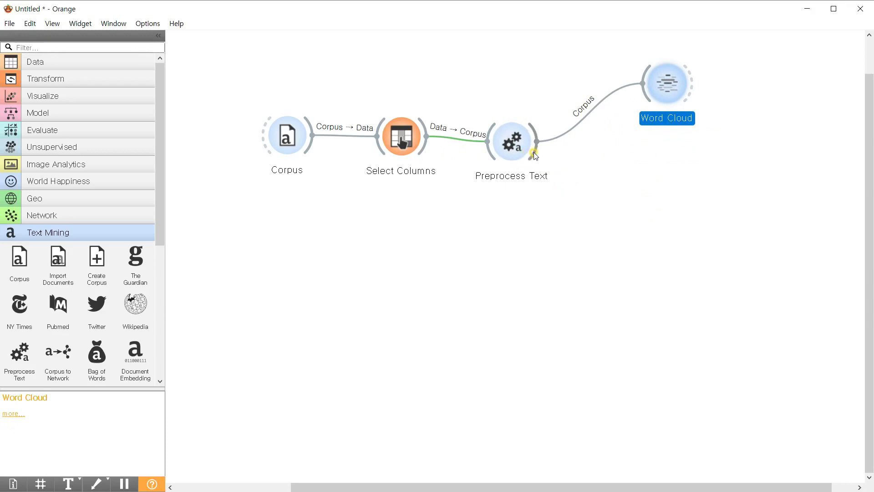
left_click_drag(537, 150, 597, 234)
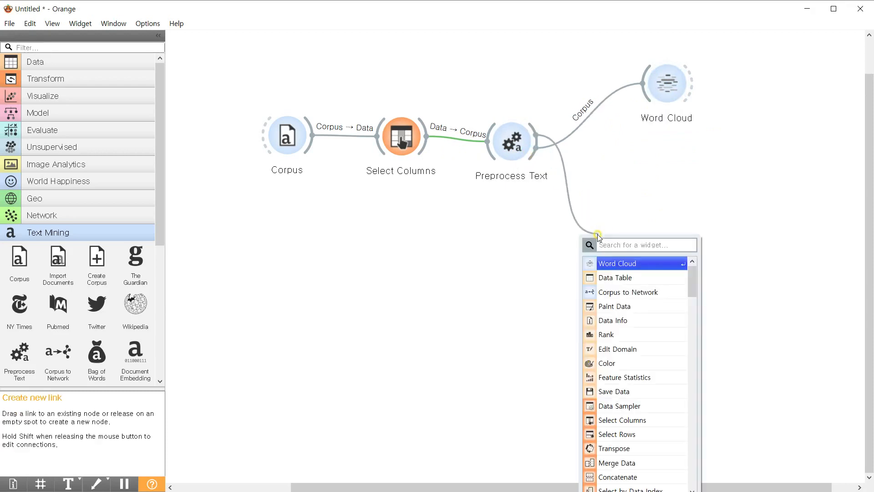
type("cou")
key("BackSpace")
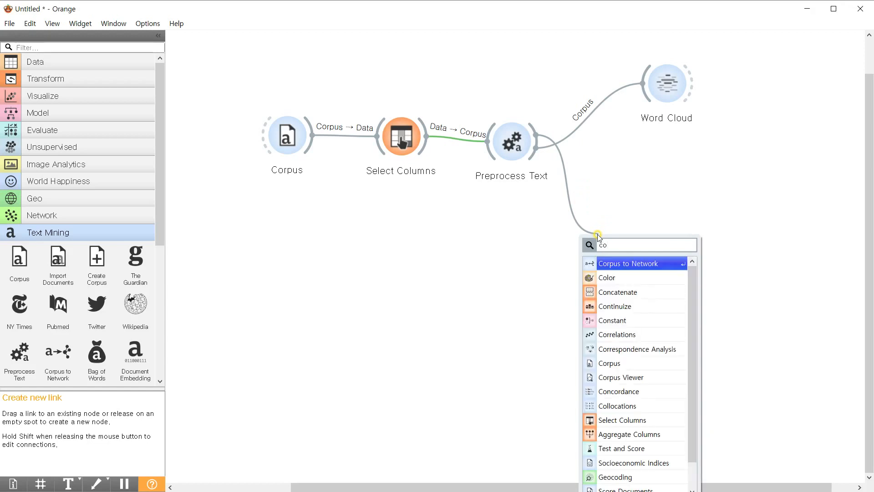
left_click(654, 264)
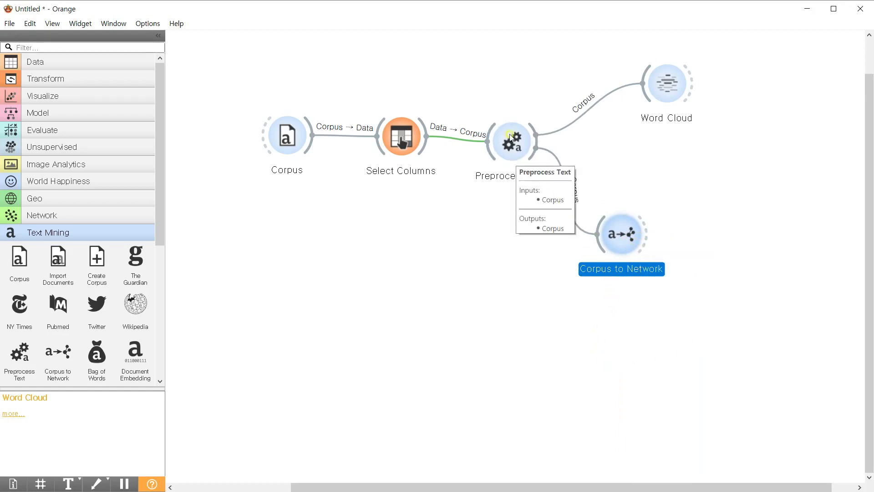
Step: Review the Corpus to Network settings and connect a Network Explorer widget to its output
double_click(623, 241)
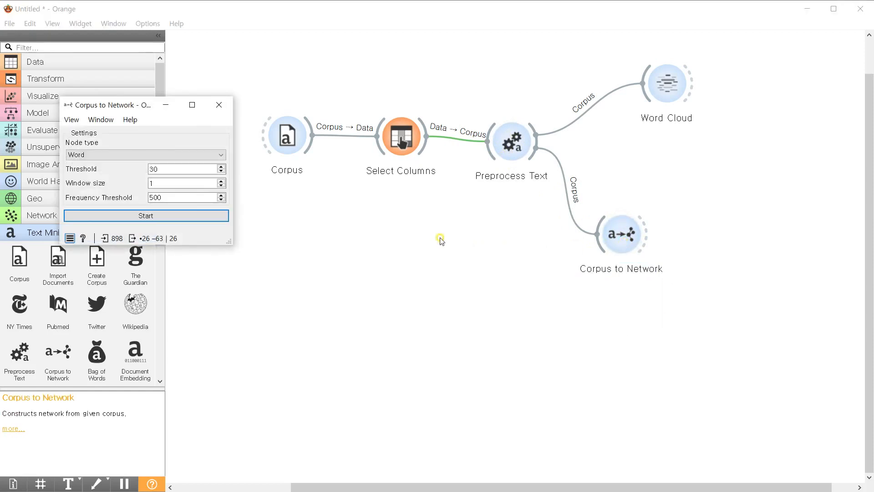
left_click_drag(132, 105, 315, 191)
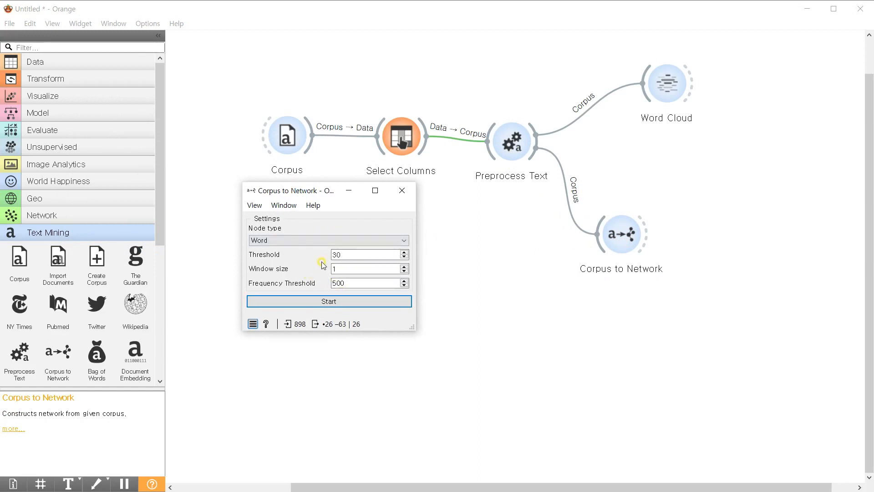
left_click_drag(646, 234, 696, 219)
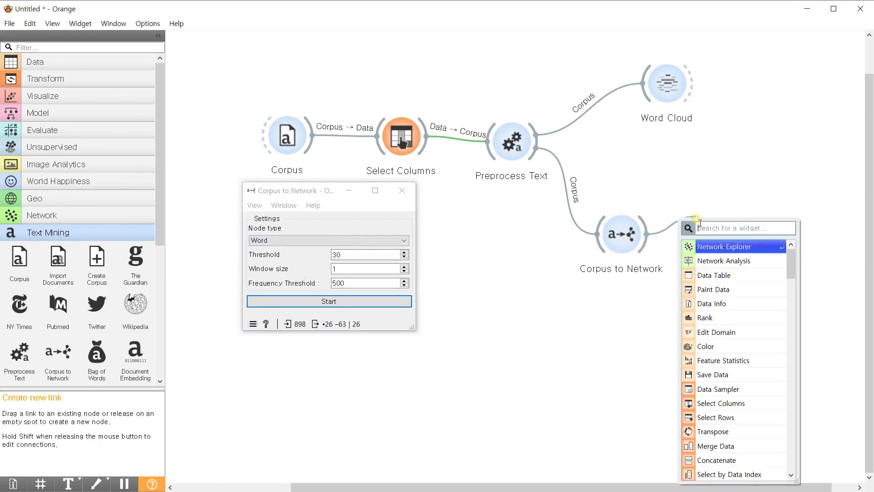
left_click(724, 247)
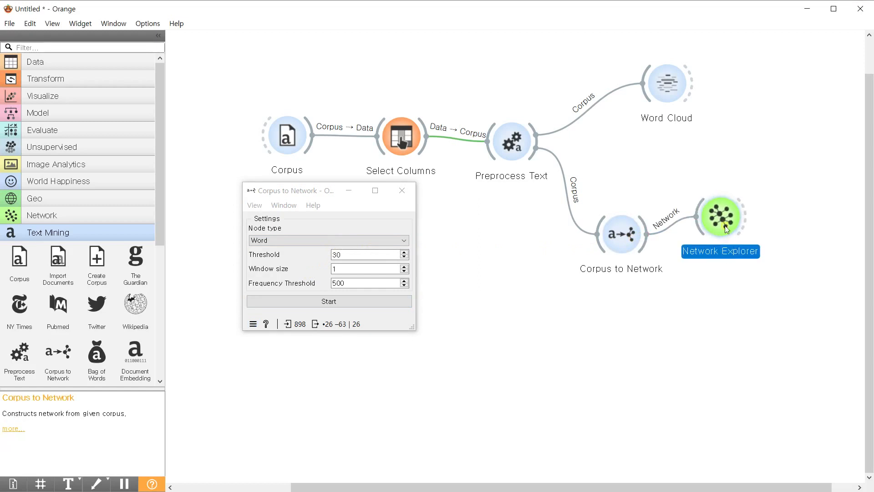
left_click(802, 253)
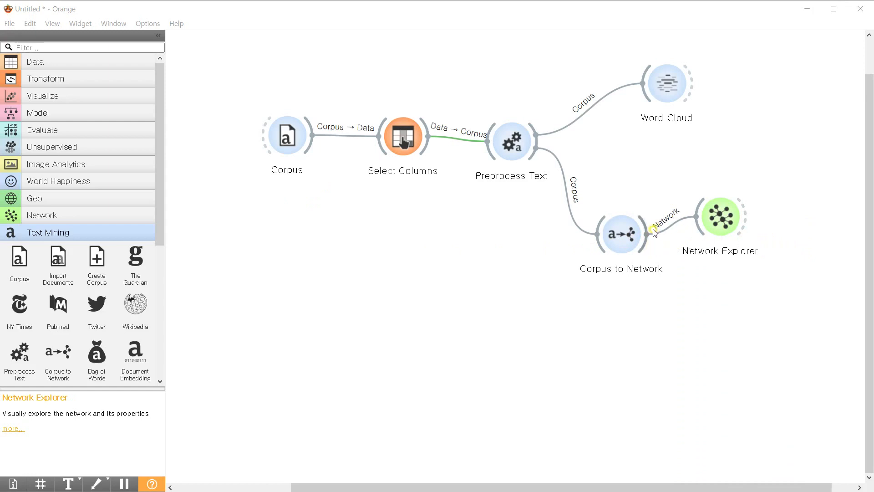
Step: Add a second link from Corpus to Network to Network Explorer, joining Node Data to Node Data
left_click_drag(648, 237, 698, 203)
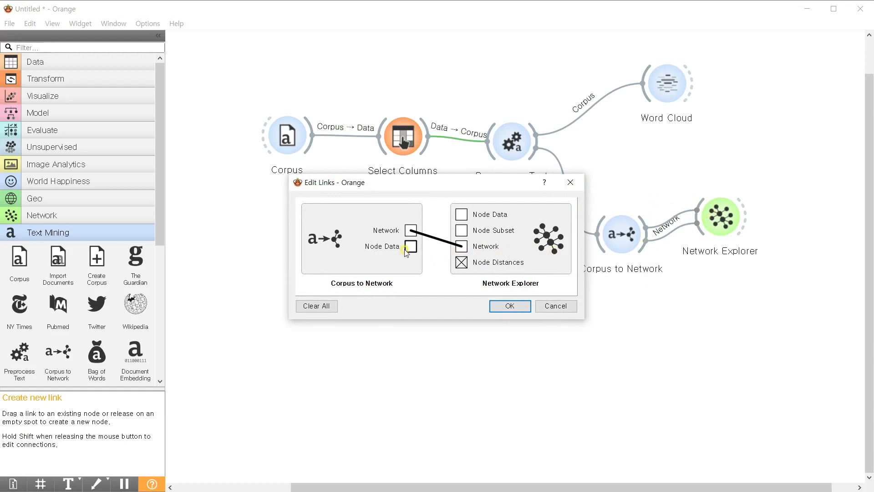
left_click_drag(411, 249, 467, 214)
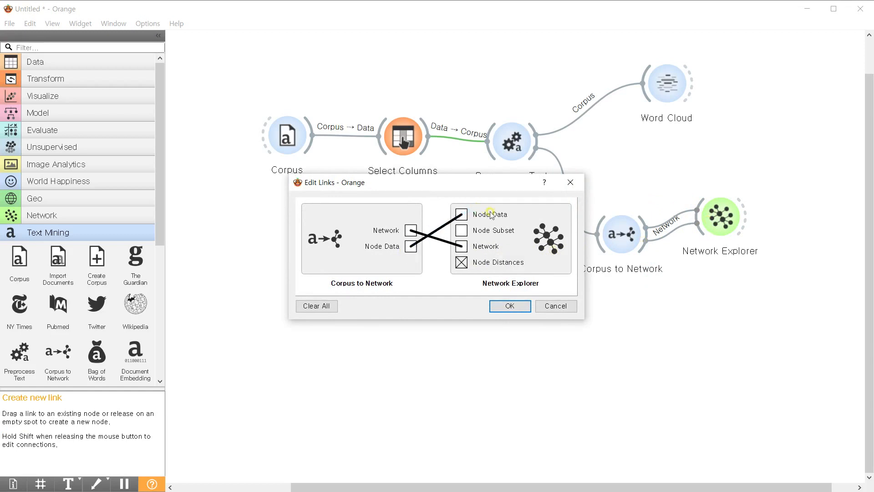
left_click(511, 306)
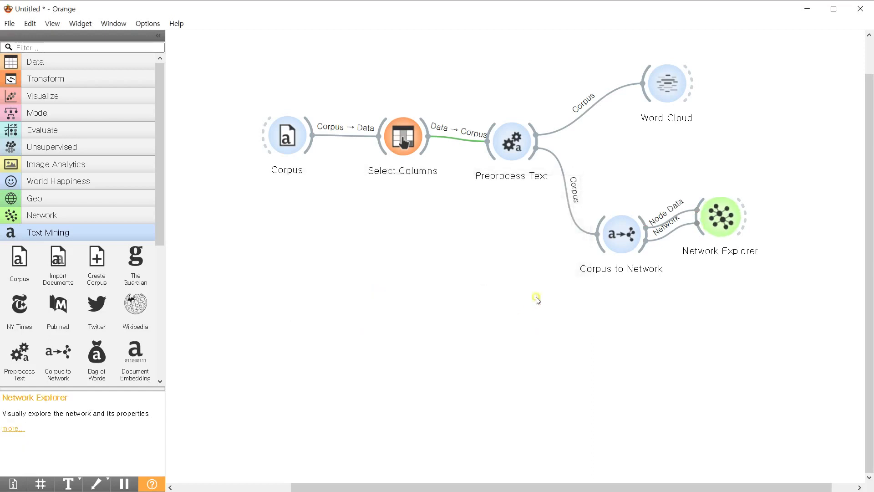
Step: Open Network Explorer and reposition and enlarge its window to show more of the word network
double_click(726, 214)
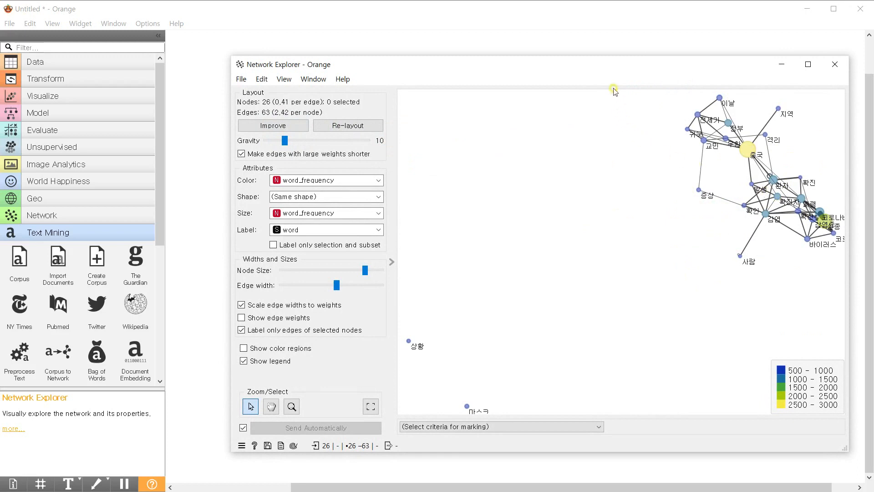
left_click_drag(607, 65, 541, 36)
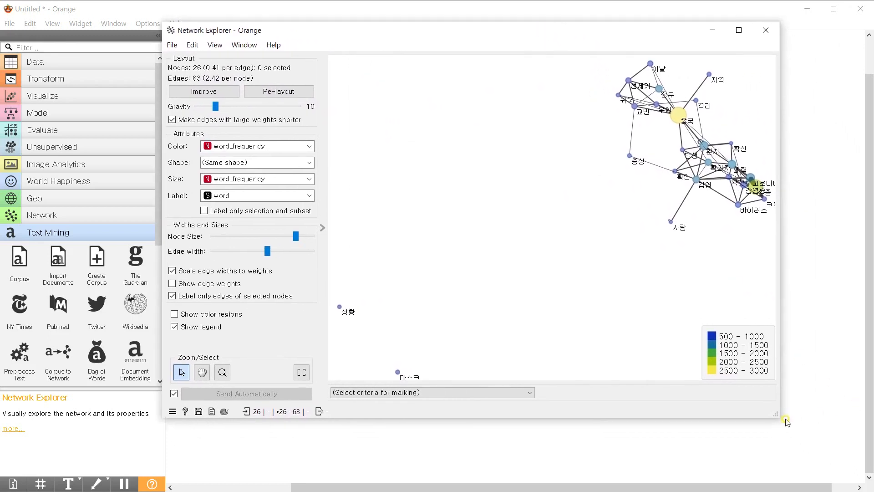
left_click_drag(776, 416, 824, 444)
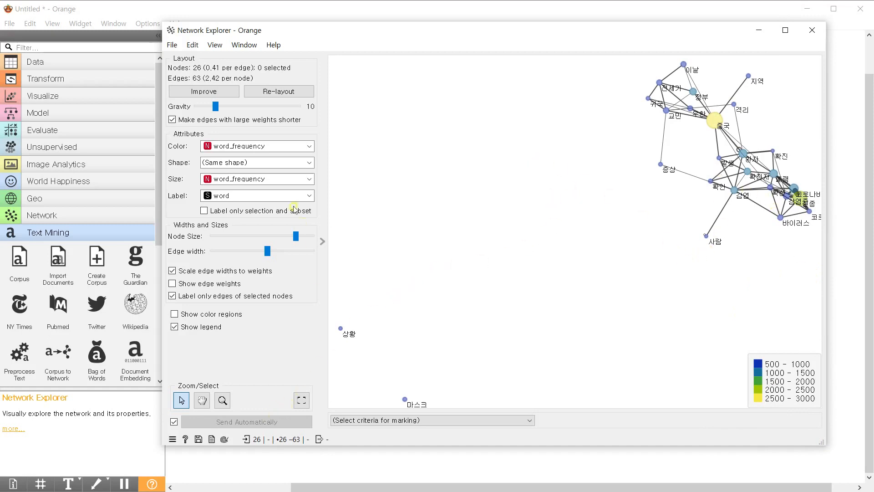
Step: Set the network nodes to no labels, the same size and the same color
left_click(260, 148)
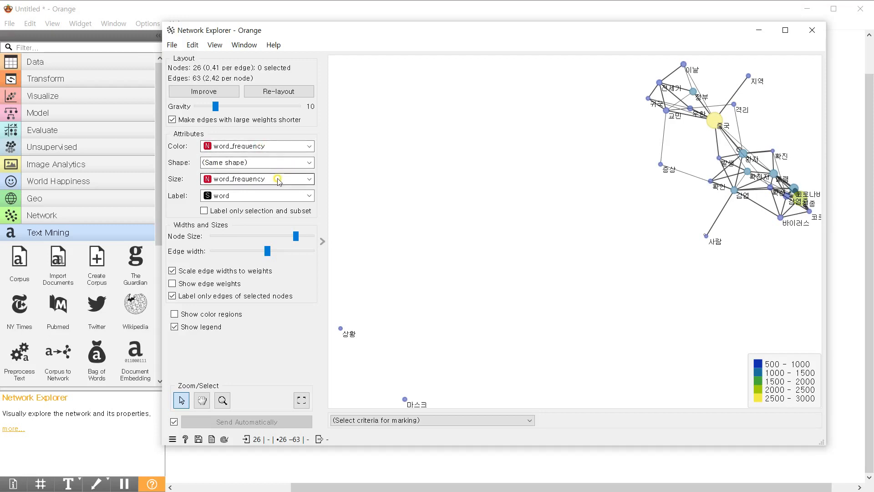
left_click(266, 200)
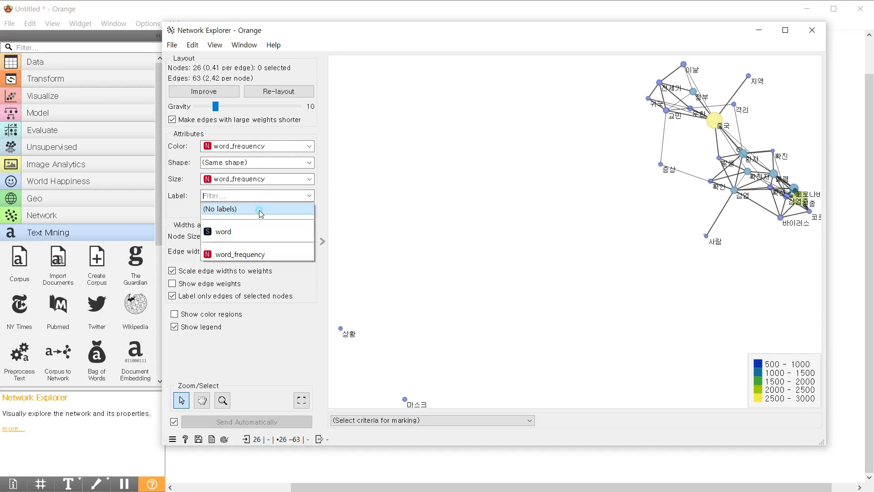
left_click(257, 206)
left_click(289, 179)
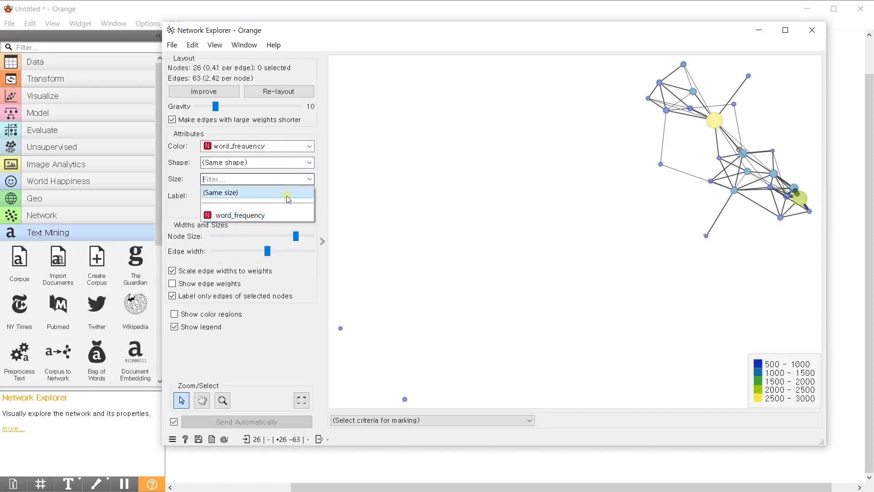
left_click(285, 192)
left_click(291, 146)
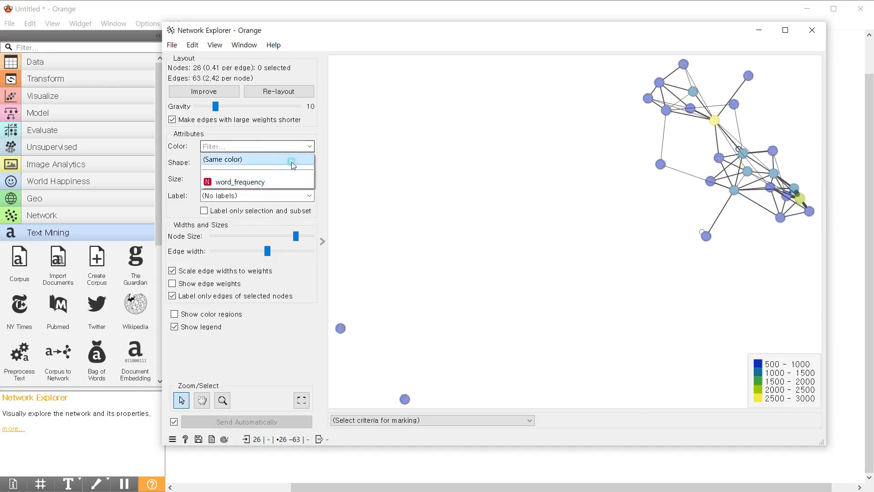
left_click(291, 159)
Step: Set both the color and the size of the network nodes to word_frequency
left_click(294, 147)
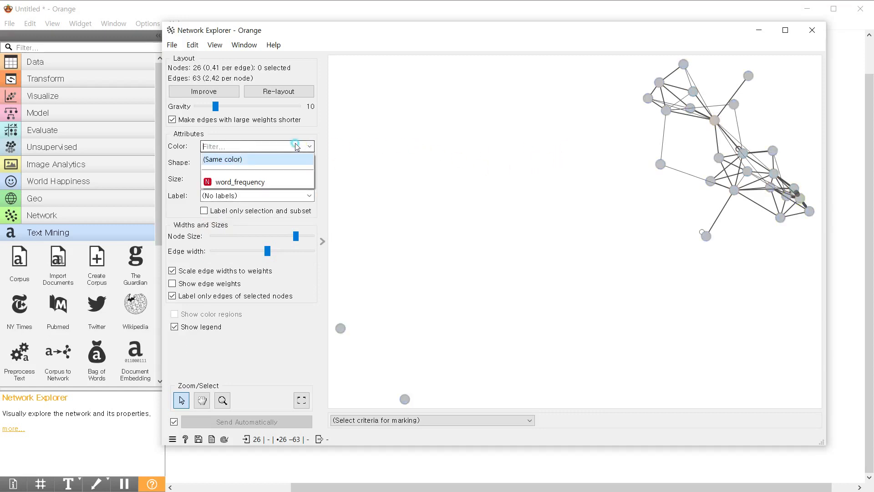
left_click(287, 183)
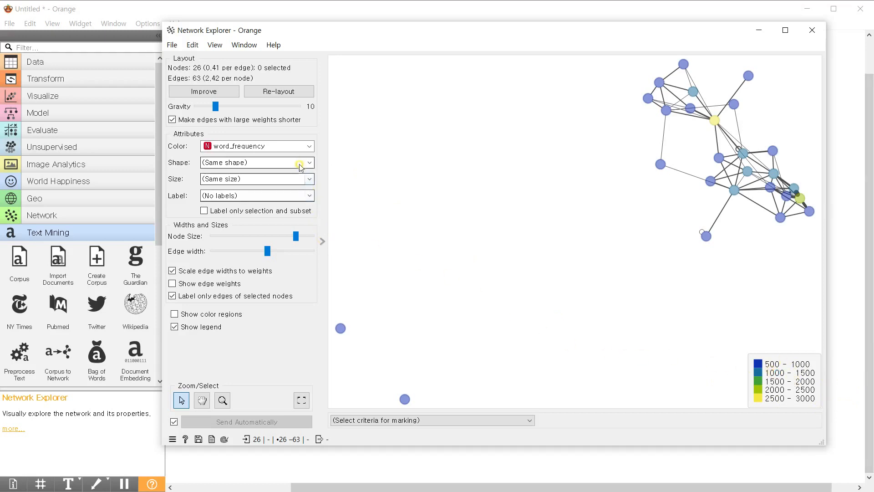
left_click(297, 180)
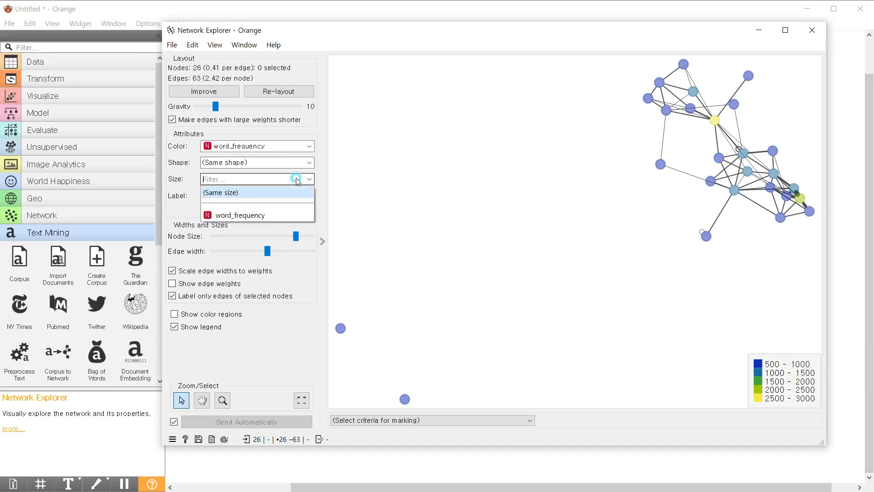
left_click(282, 213)
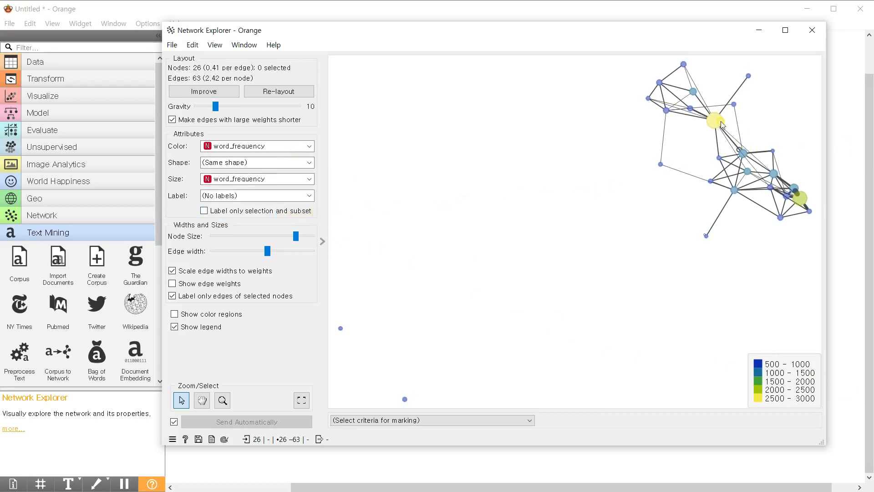
Step: Label the network nodes with word and slightly reduce the node size and edge width
left_click(282, 196)
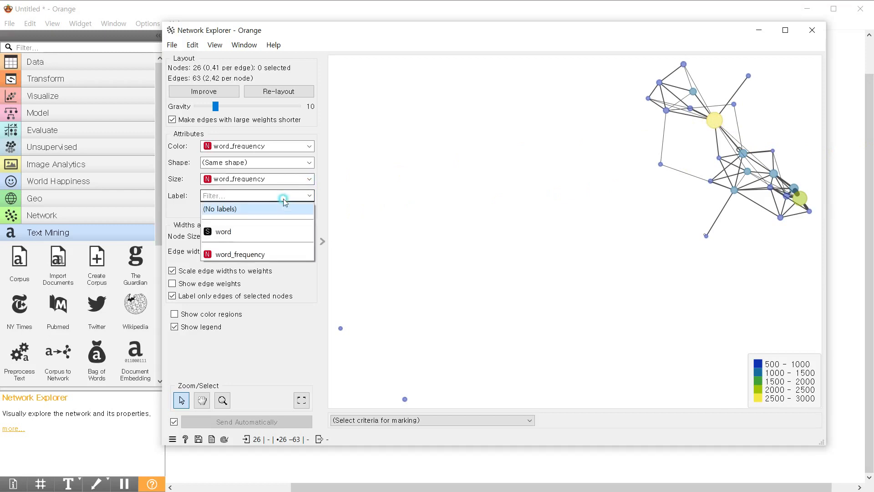
left_click(273, 228)
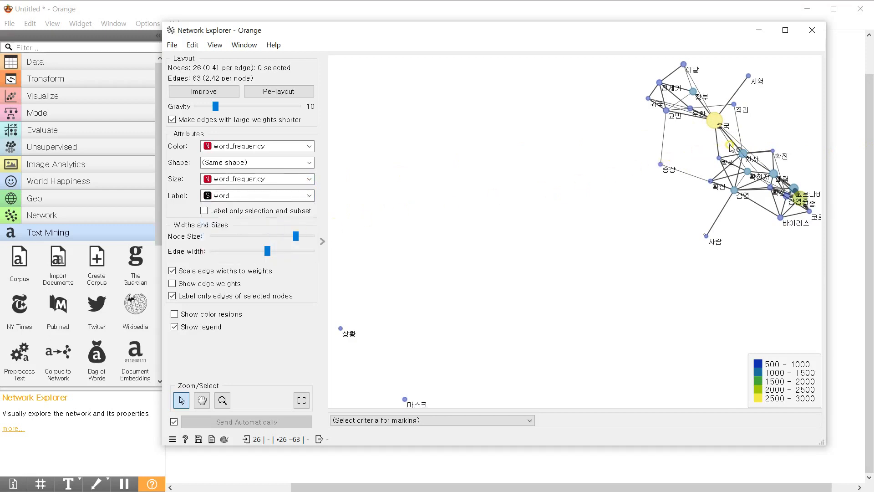
left_click(302, 400)
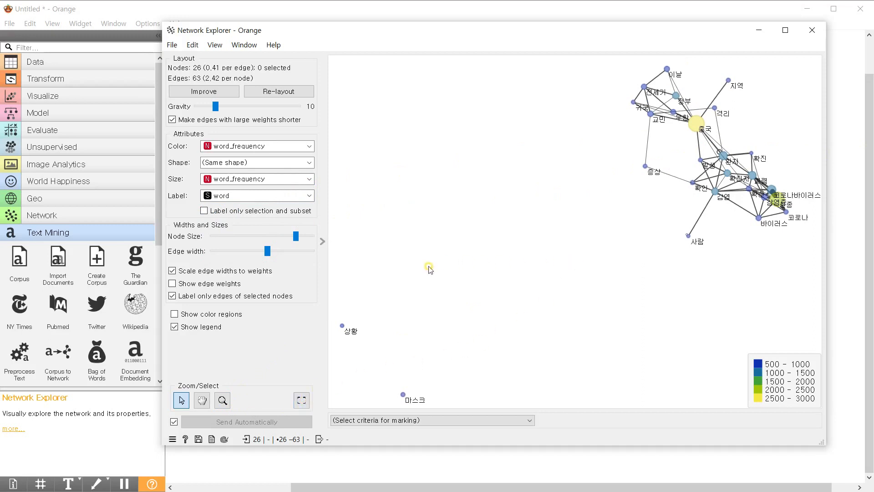
left_click_drag(296, 235, 261, 256)
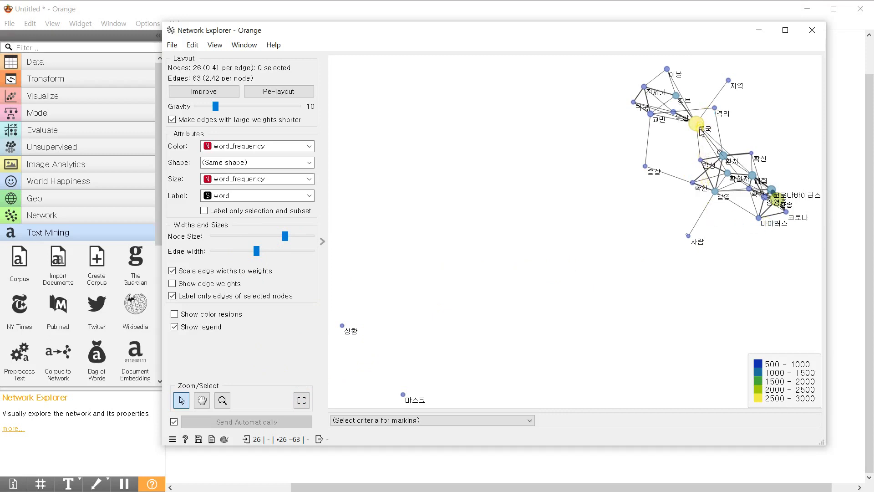
left_click(594, 220)
left_click(845, 106)
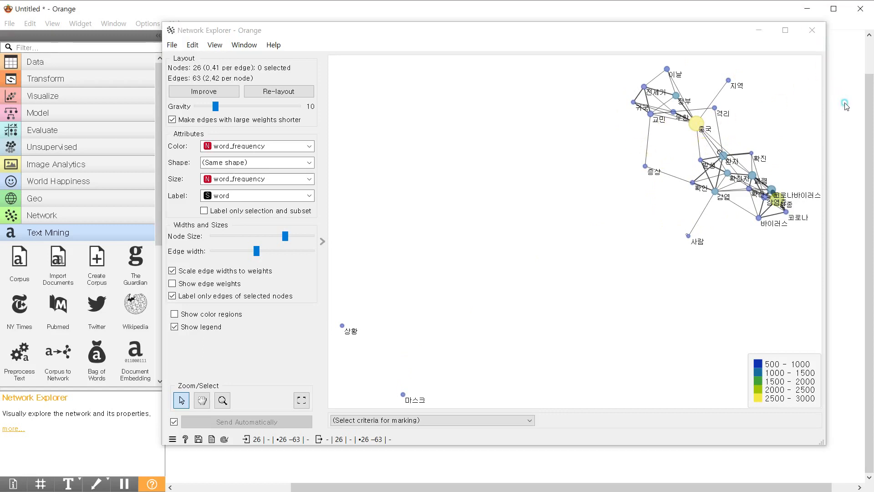
Step: Close Network Explorer, open the Corpus to Network settings and check the node type options, keeping Word
left_click(812, 30)
double_click(622, 242)
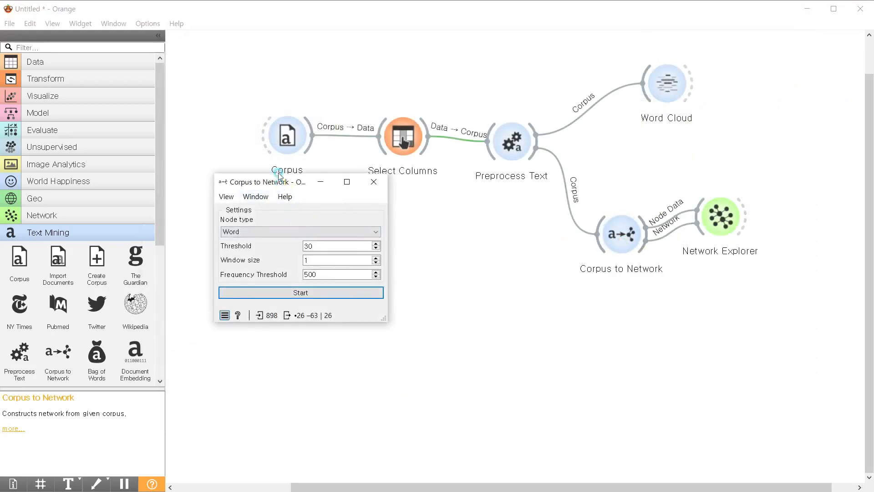
left_click_drag(281, 187, 146, 139)
left_click(154, 185)
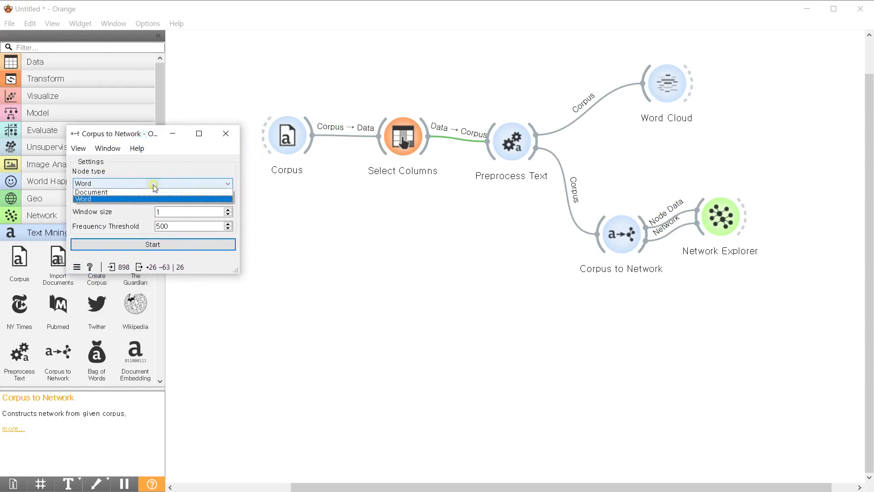
left_click(177, 169)
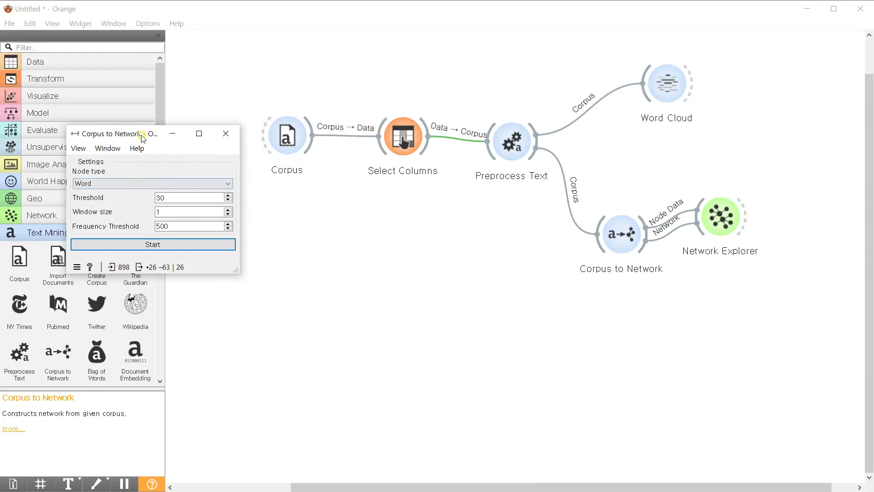
left_click_drag(146, 133, 126, 136)
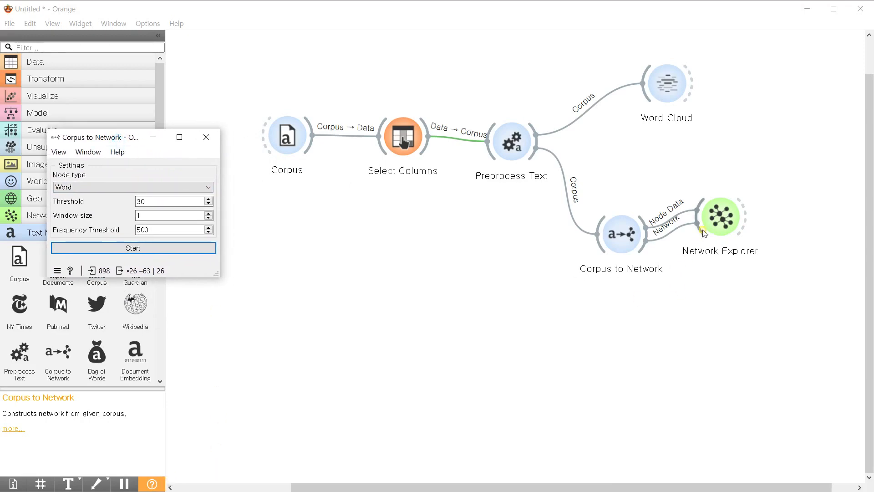
Step: Reopen Network Explorer and arrange it side by side with the Corpus to Network window
double_click(710, 218)
left_click_drag(483, 33, 523, 42)
left_click_drag(111, 140, 97, 144)
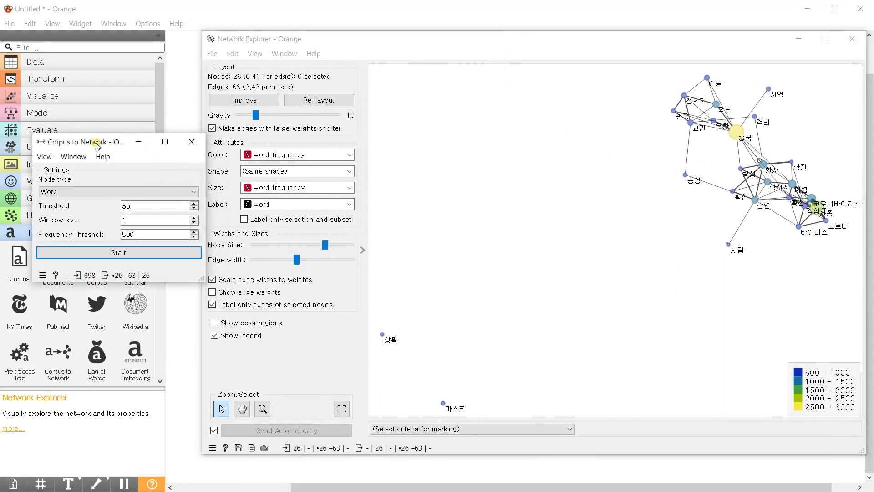
left_click(135, 210)
left_click(724, 147)
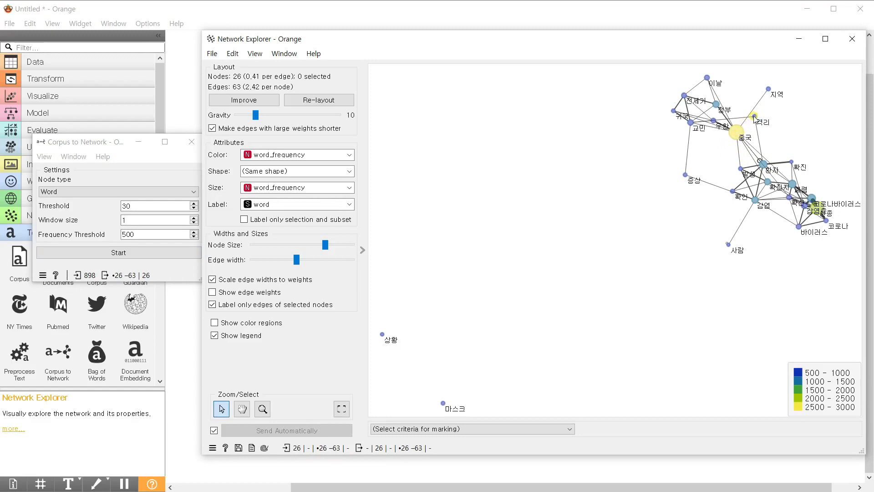
mouse_move(738, 135)
Step: Set the Corpus to Network window size to 2 and regenerate the network
left_click(124, 220)
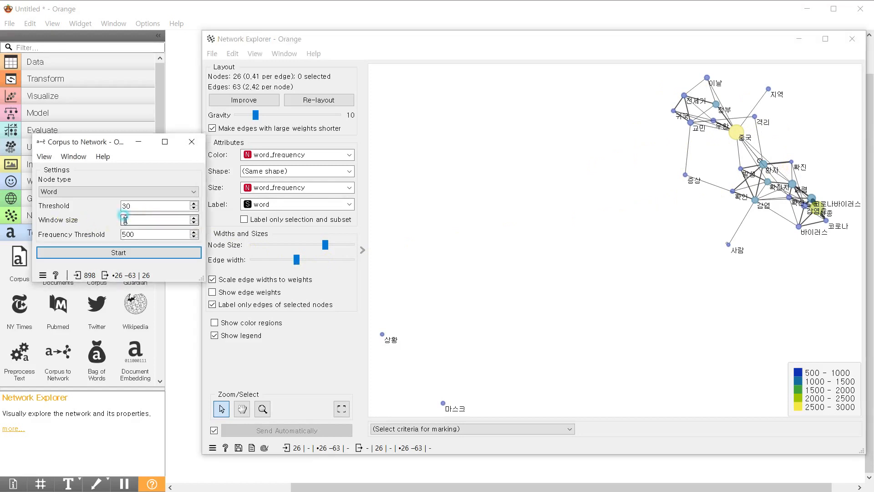
double_click(141, 221)
left_click(163, 253)
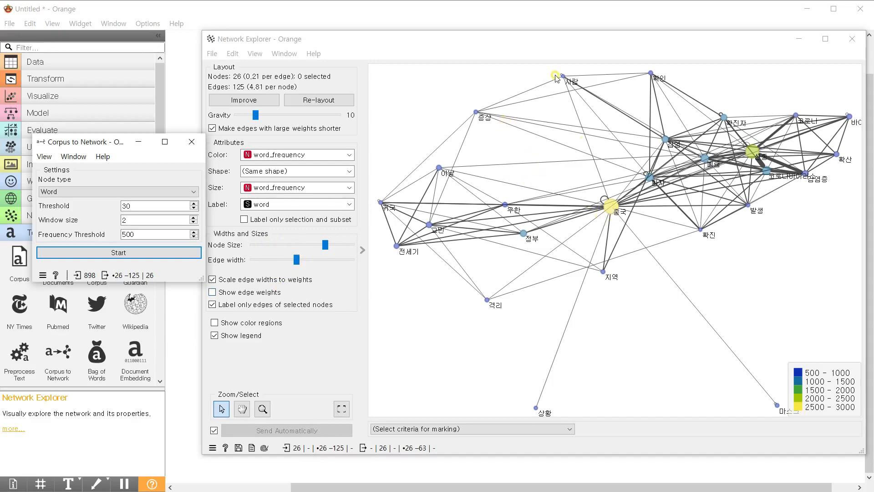
left_click(162, 255)
Step: Set the window size back to 1, regenerate the network and fit it to the view
double_click(122, 219)
type("1")
key("Tab")
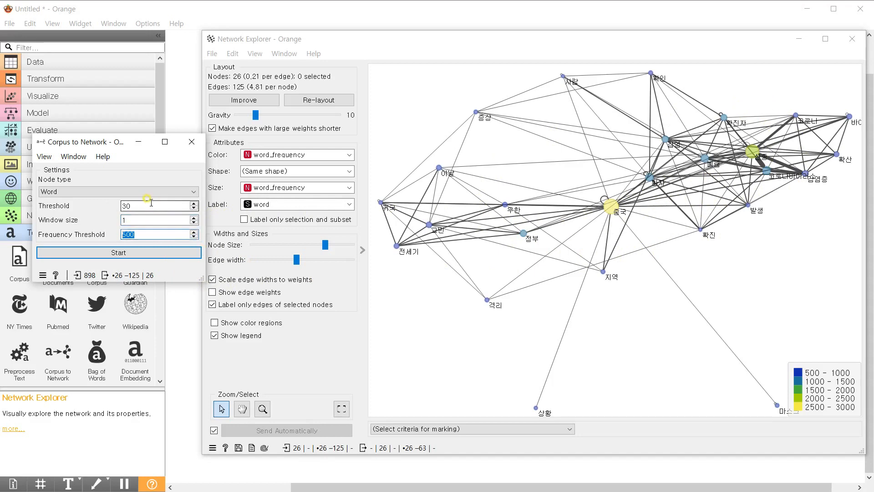
left_click(189, 253)
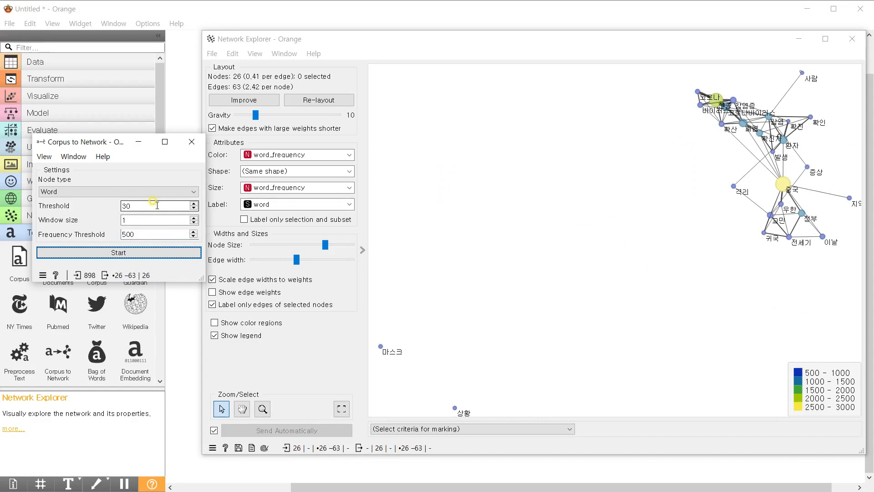
left_click(341, 408)
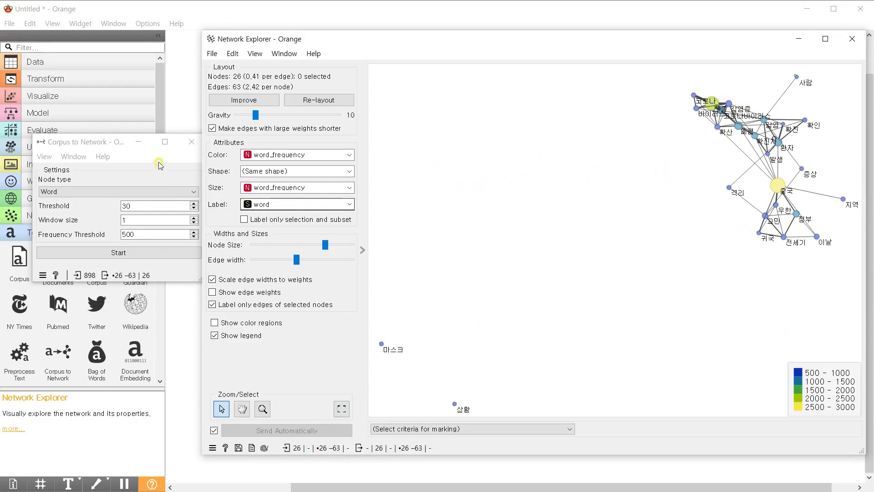
Step: Set the Corpus to Network threshold to 1 and regenerate the network
double_click(128, 206)
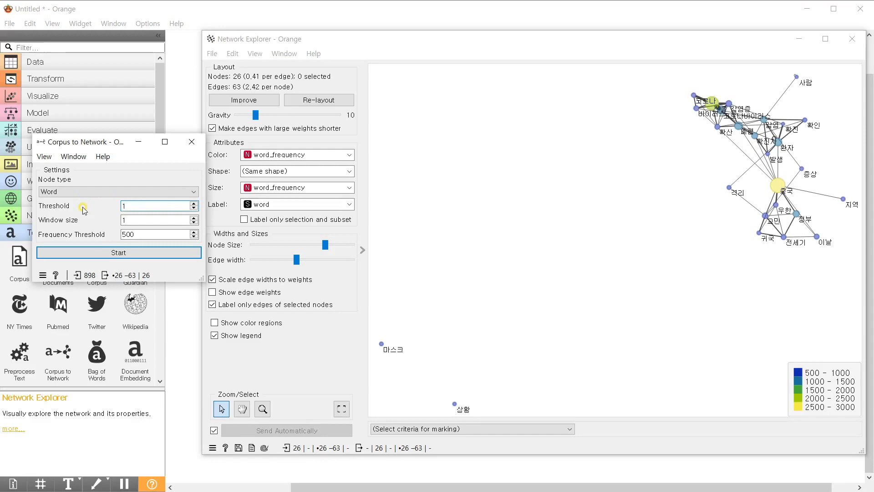
type("1")
left_click(118, 252)
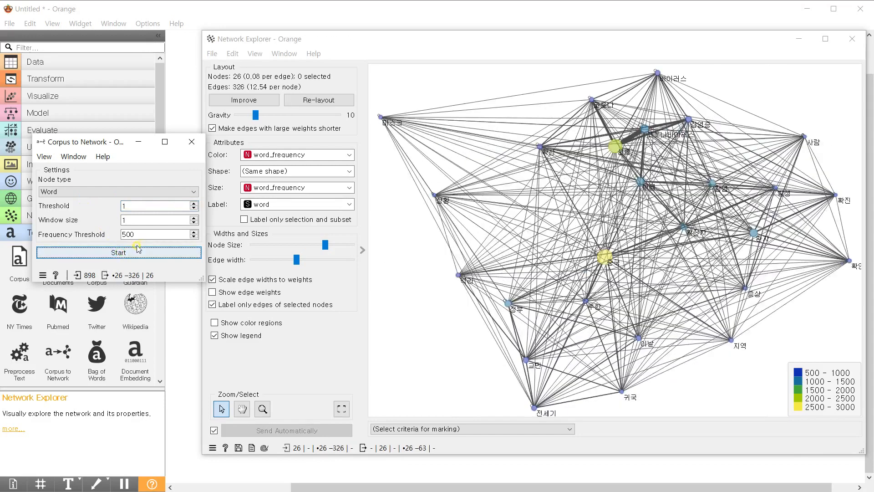
Step: Set the frequency threshold to 1 and regenerate the network
double_click(139, 206)
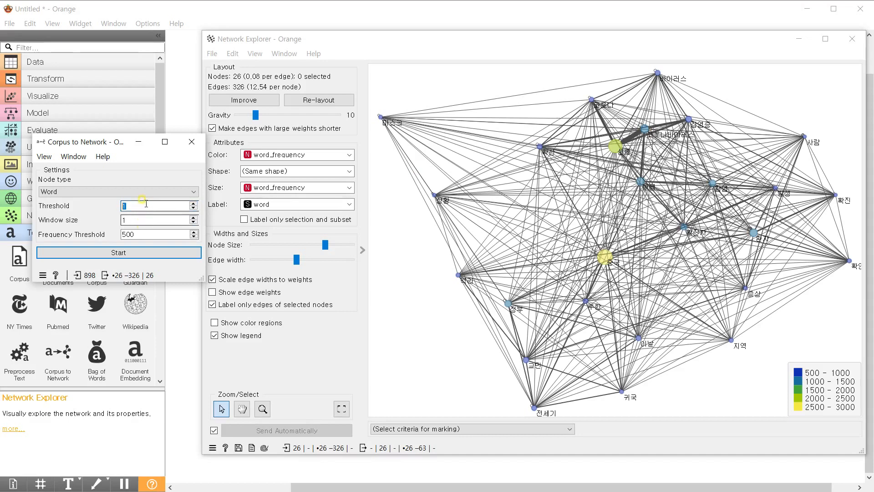
left_click(146, 235)
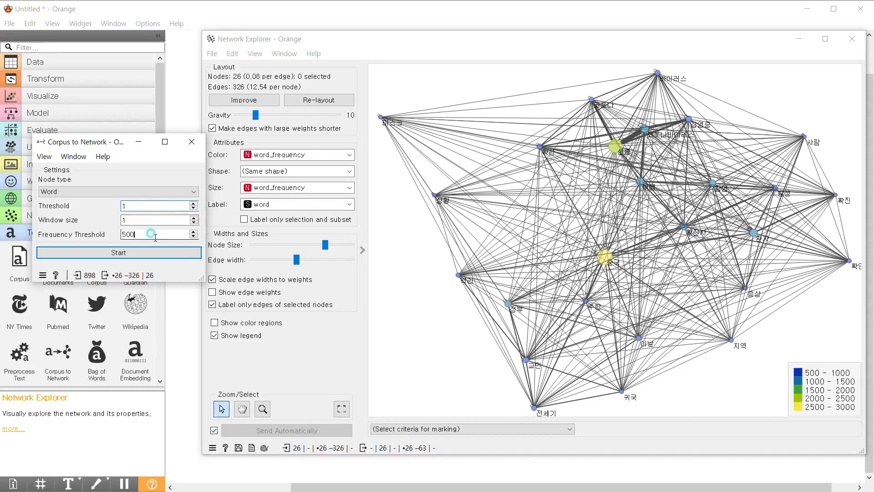
double_click(137, 236)
type("1")
left_click(152, 252)
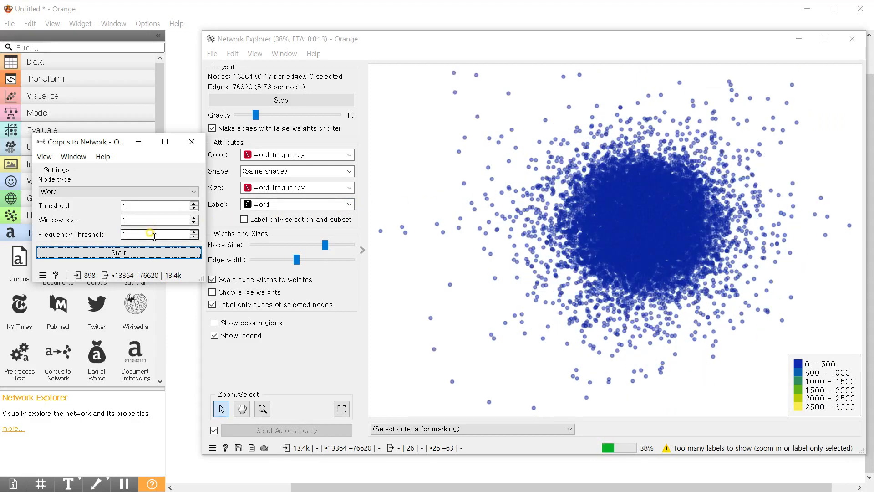
Step: Raise the frequency threshold to 10 and rebuild the word network
left_click(144, 234)
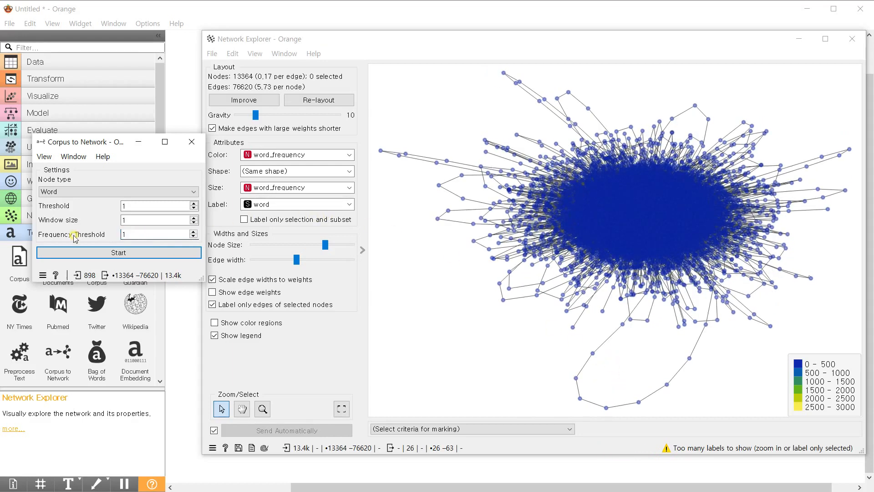
left_click_drag(139, 235, 110, 238)
key("Return")
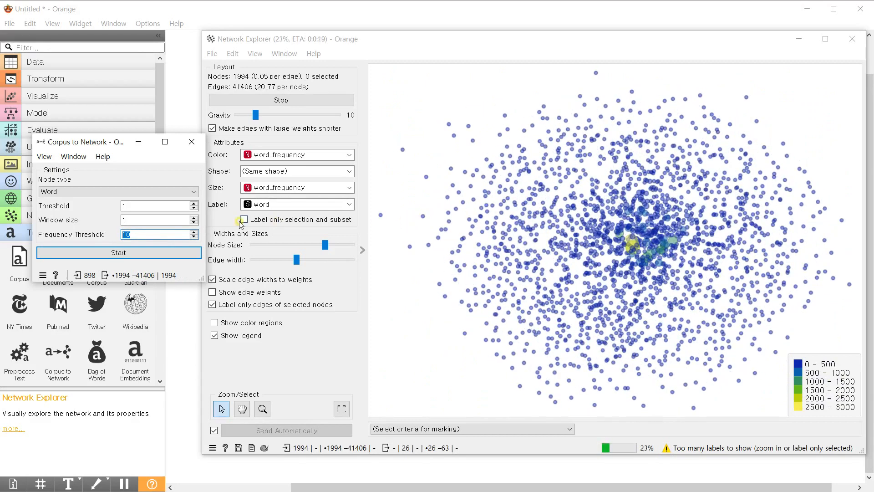
Step: Raise the frequency threshold to 100 and rebuild the word network
left_click(143, 234)
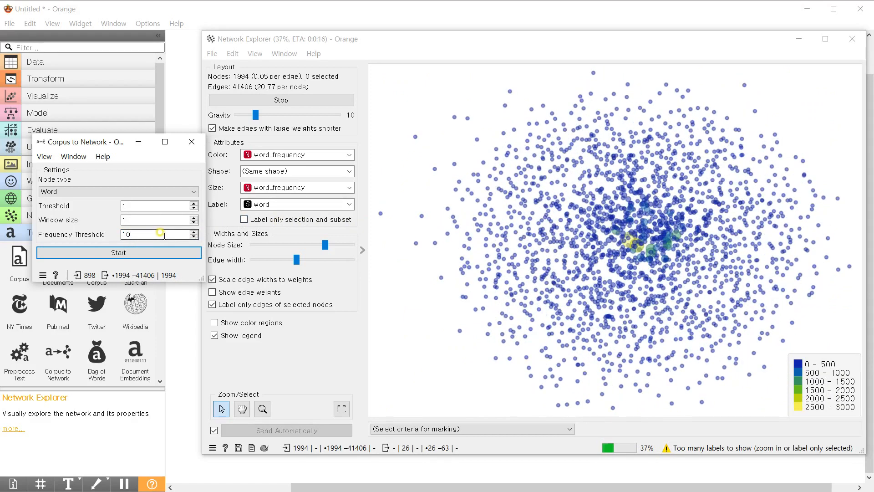
type("0")
left_click(160, 254)
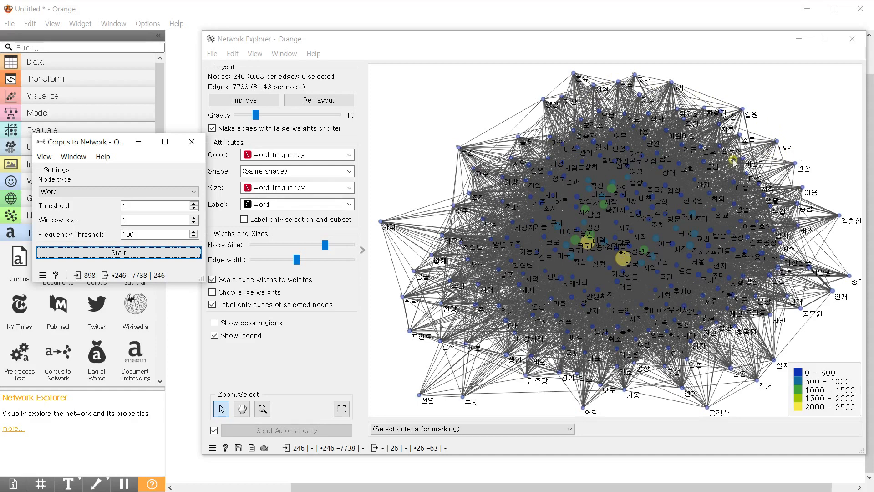
Step: Raise the frequency threshold to 300 and rebuild the word network
left_click(145, 233)
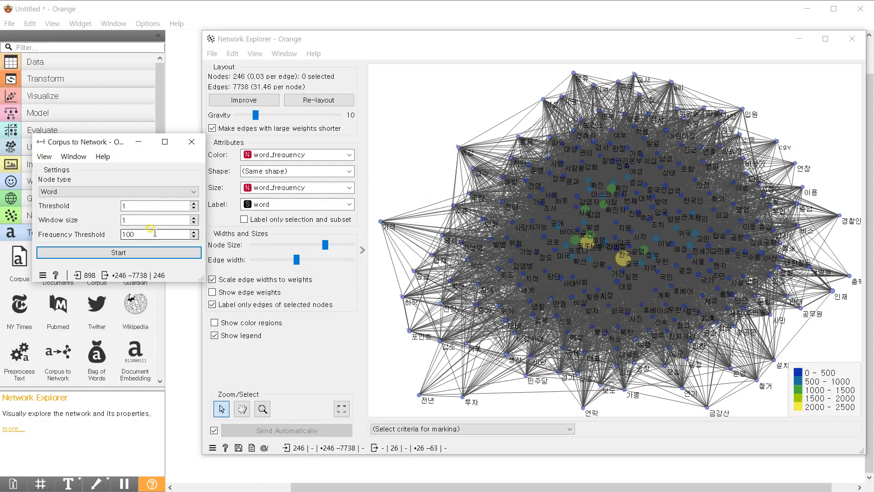
key("shift+Left")
type("3")
key("Return")
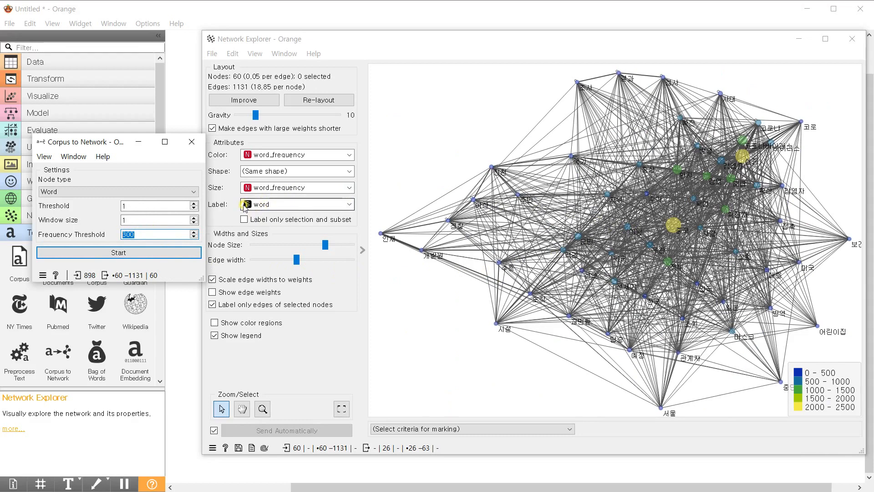
Step: Set the Corpus to Network threshold to 10 and regenerate the network
left_click(153, 208)
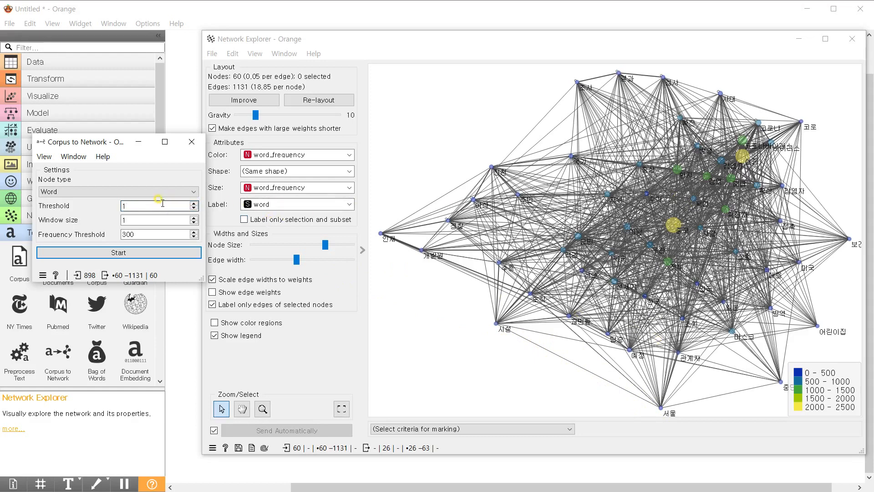
type("0")
left_click(187, 251)
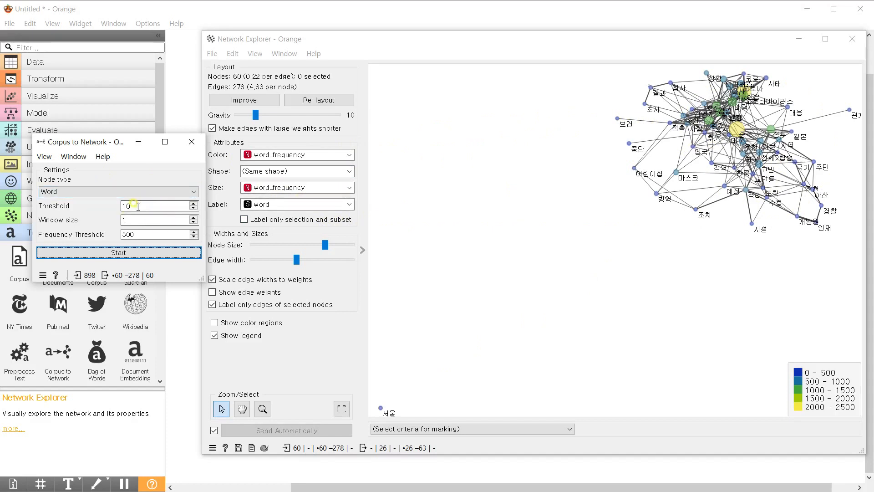
Step: Set the Corpus to Network frequency threshold to 500 and the threshold to 30, and regenerate the network
left_click(124, 235)
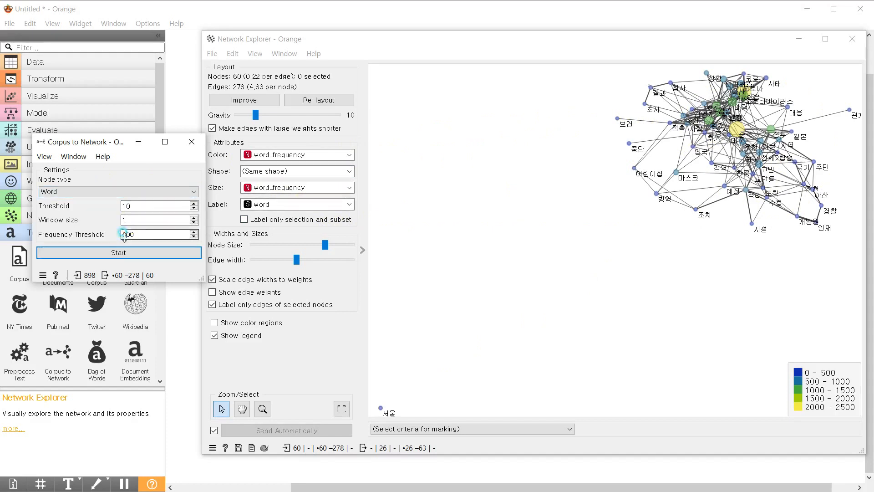
left_click(151, 253)
left_click(129, 206)
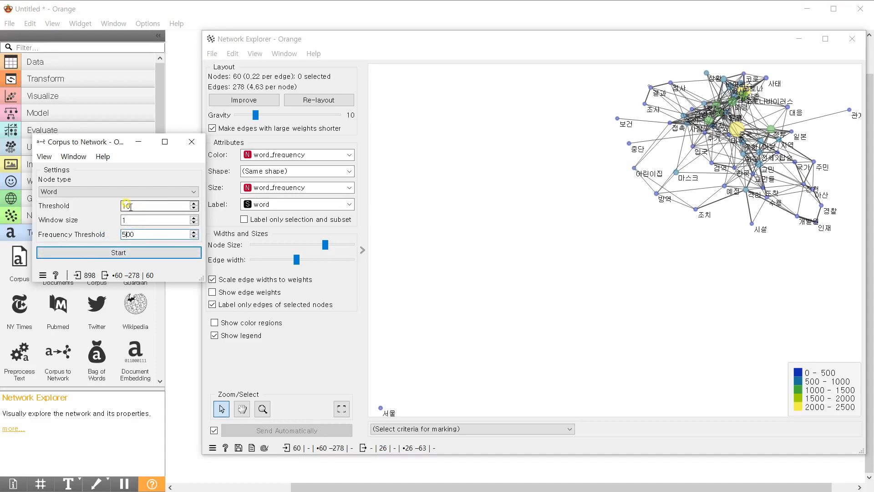
key("BackSpace")
key("BackSpace")
type("30")
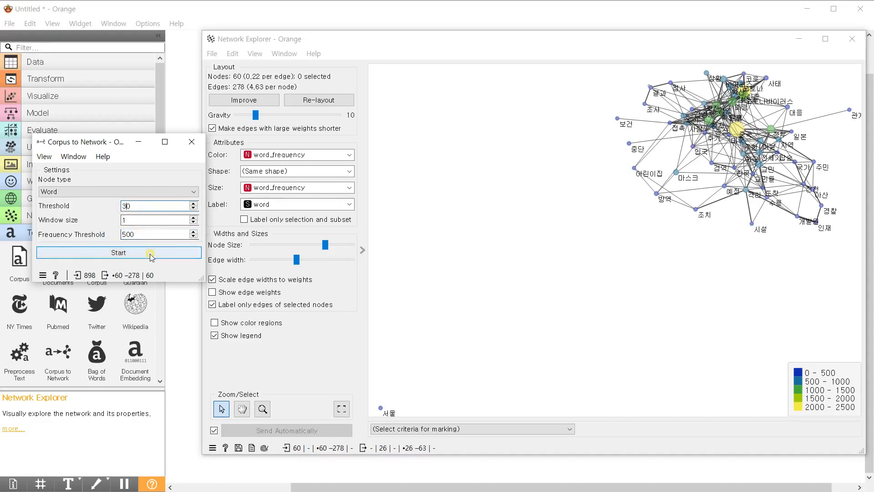
left_click(150, 253)
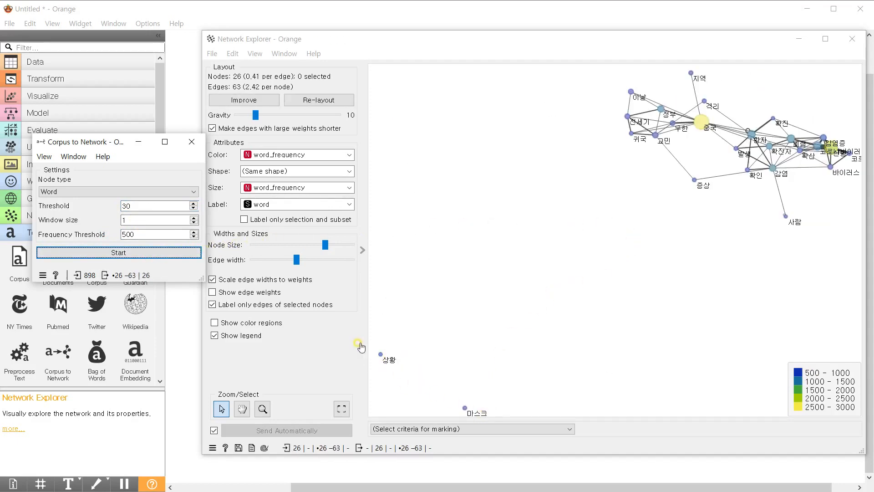
Step: Examine the regenerated word network's main cluster and the details of its 중국 node, and close the network view
left_click(774, 171)
left_click(581, 93)
scroll(683, 182, "up", 3)
left_click_drag(769, 182, 682, 246)
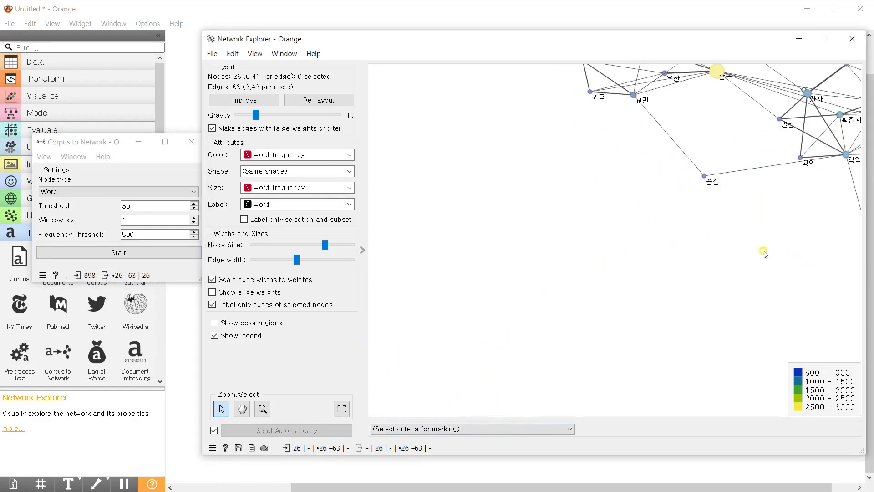
scroll(687, 295, "up", 2)
scroll(686, 293, "down", 2)
left_click(262, 408)
left_click(242, 408)
left_click_drag(761, 139, 595, 254)
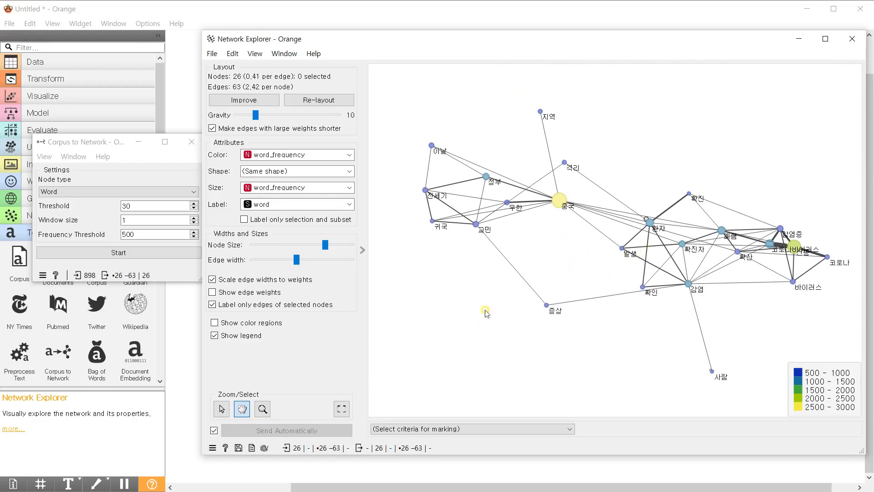
mouse_move(563, 208)
mouse_move(508, 205)
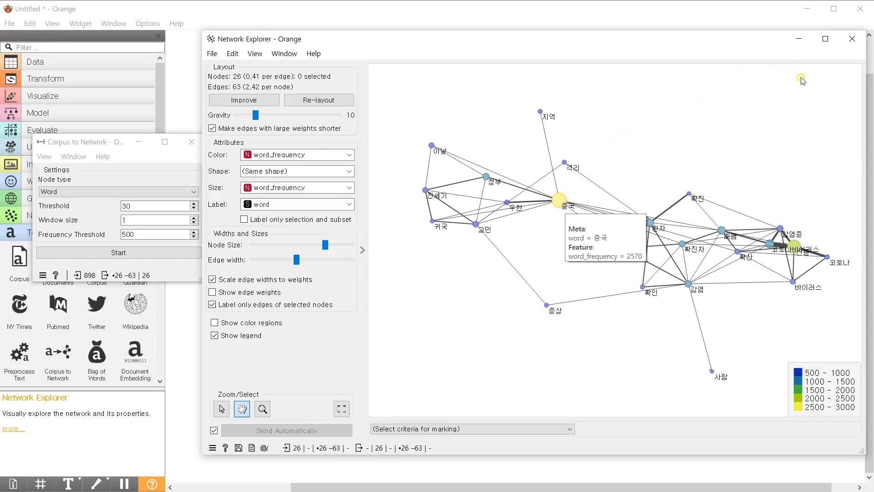
left_click(847, 40)
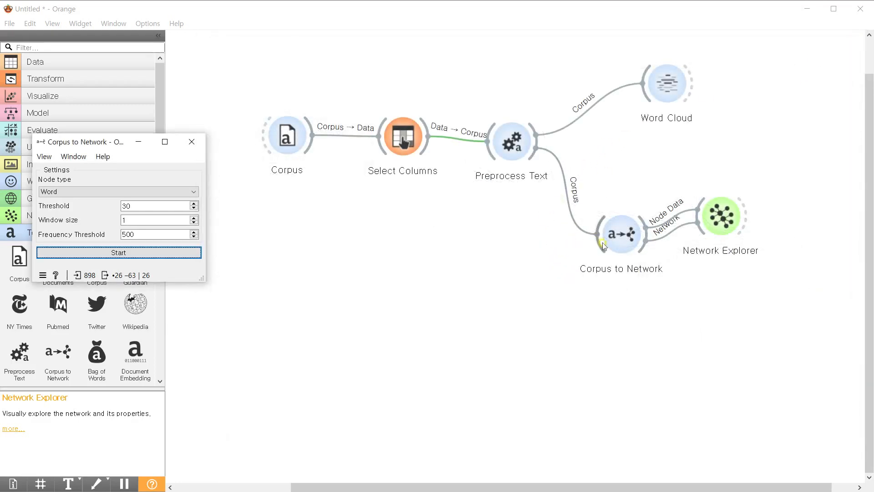
Step: Add a Network Analysis widget fed by Corpus to Network, linking Network to Network and Node Data to Items
left_click_drag(658, 251, 669, 305)
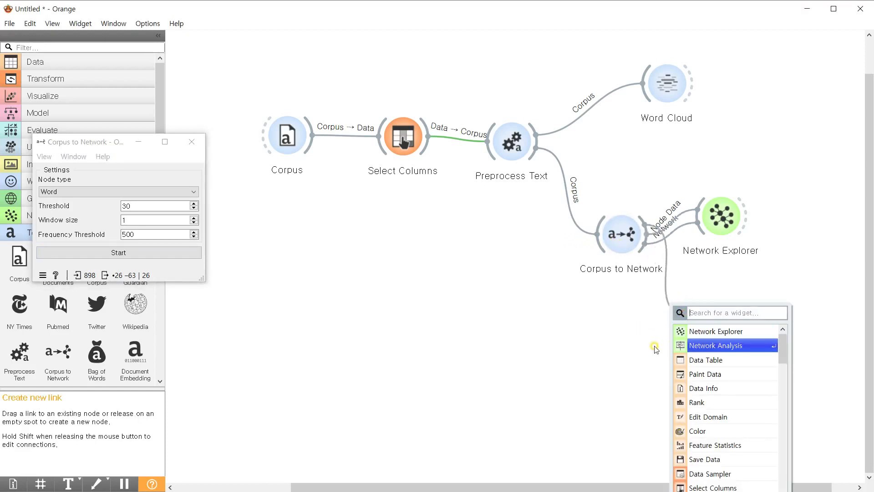
left_click(739, 346)
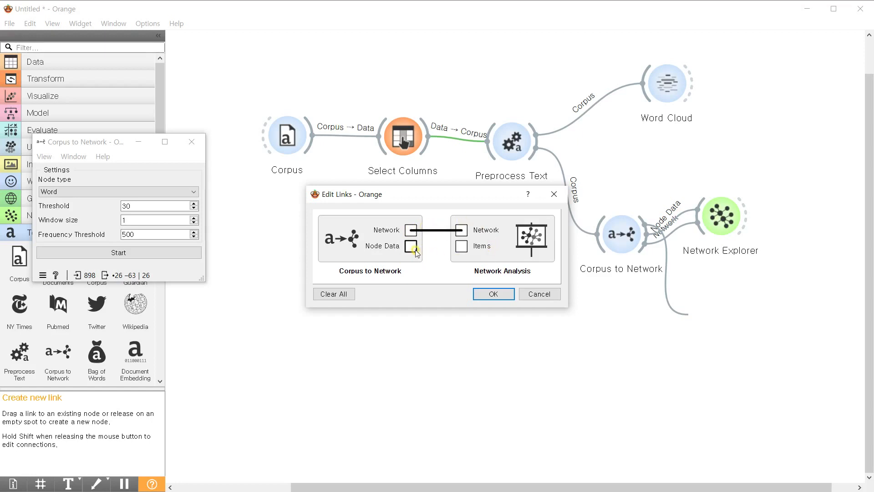
left_click_drag(410, 246, 461, 246)
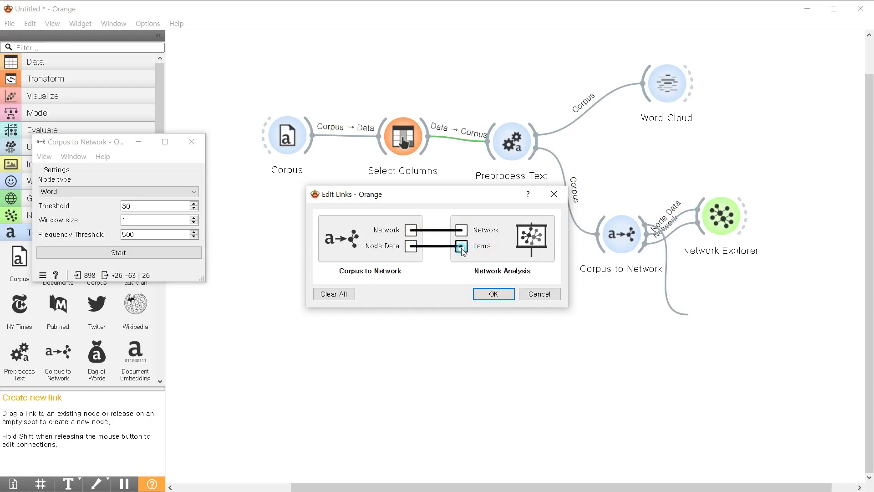
left_click(508, 298)
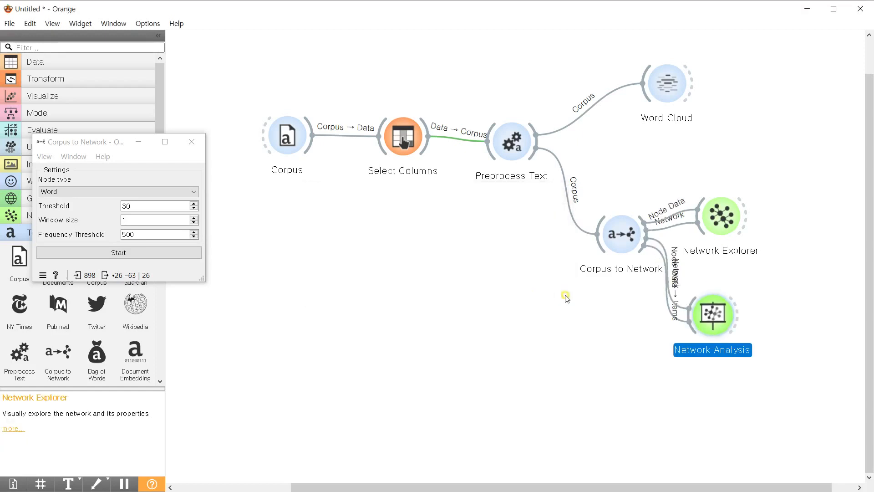
Step: Rearrange the Corpus to Network, Network Explorer and Network Analysis widgets on the canvas to separate their links
left_click_drag(620, 242, 492, 294)
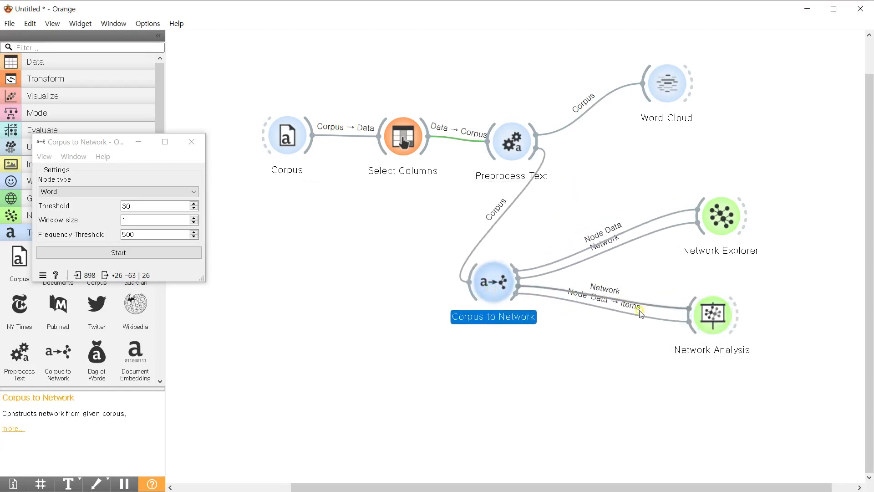
left_click_drag(724, 220, 691, 202)
left_click_drag(705, 309, 674, 315)
Step: Review the graph-level and node-level indices selected in Network Analysis
double_click(678, 315)
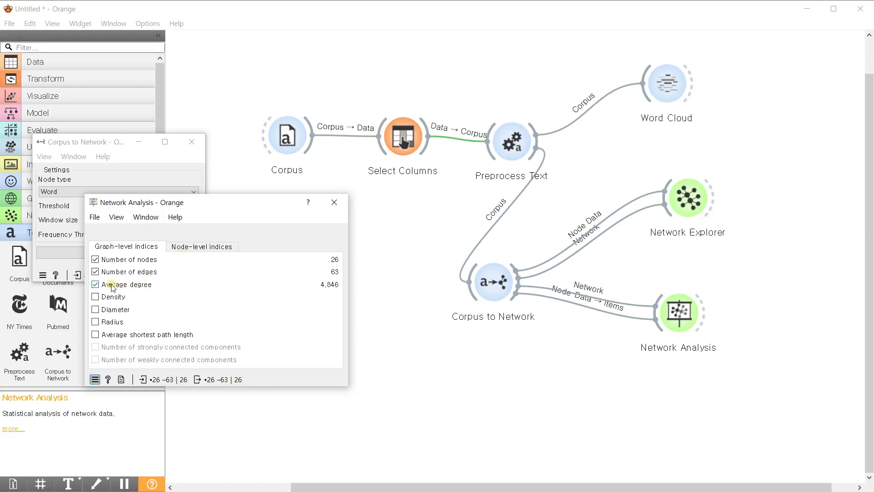
left_click(200, 248)
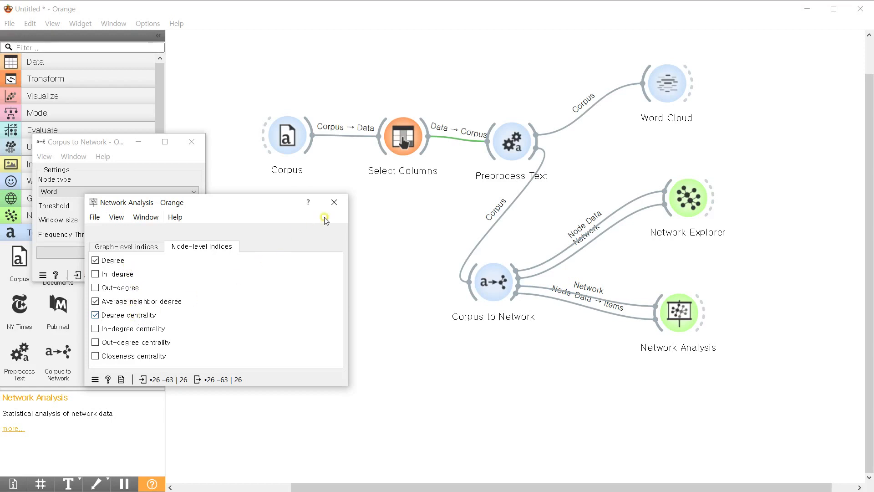
left_click(336, 205)
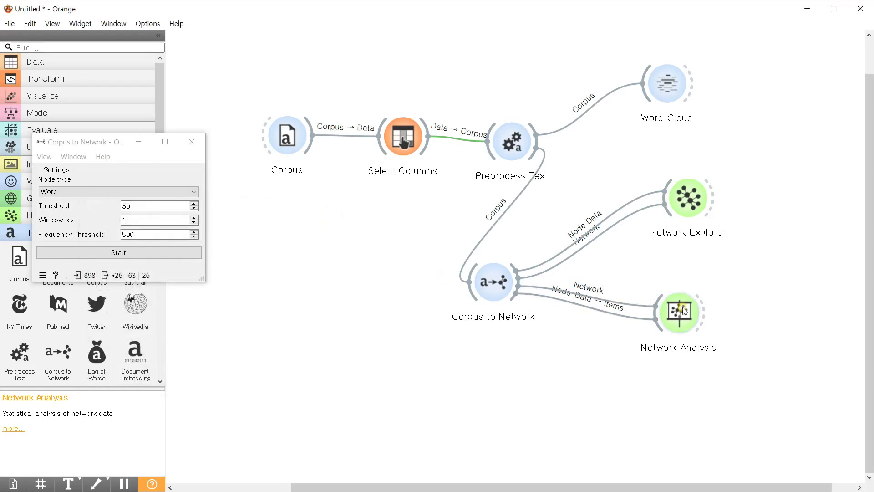
Step: Attach a Data Table to the output of Network Analysis and space the two widgets apart
left_click_drag(704, 313, 765, 284)
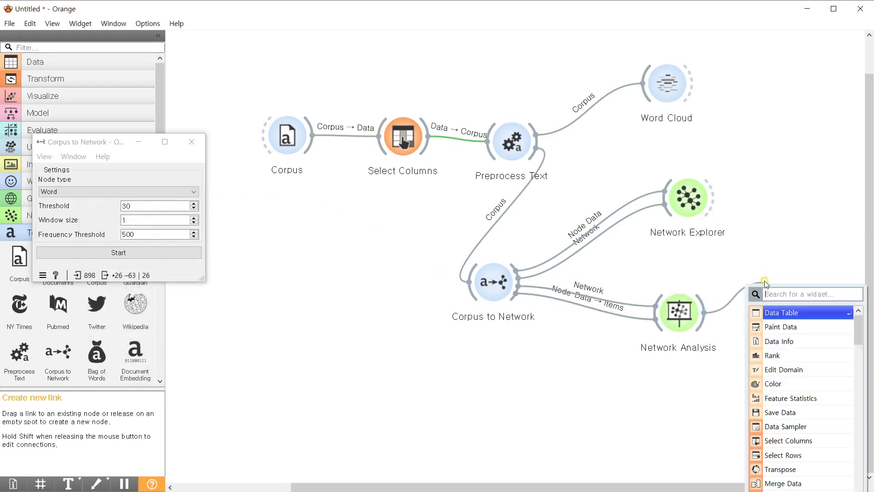
left_click(782, 309)
left_click_drag(690, 311, 665, 312)
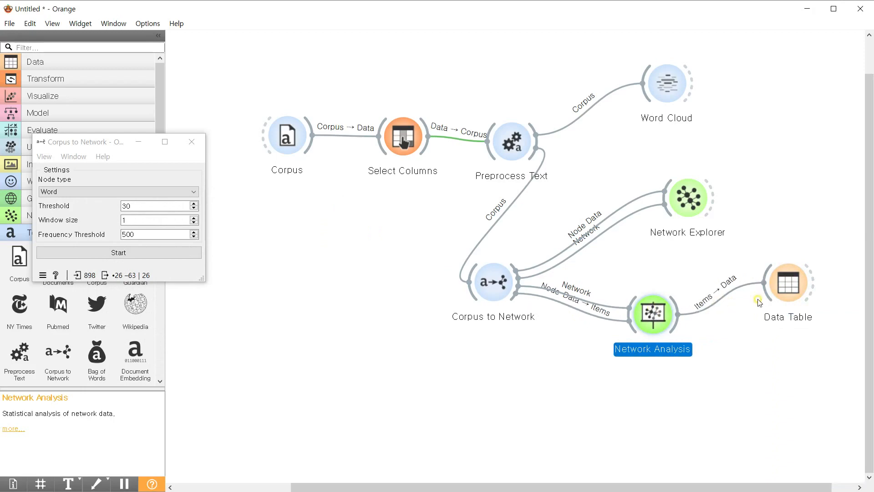
Step: Open the Data Table, sort the words by word_frequency in descending order and select the 중국 row
double_click(780, 290)
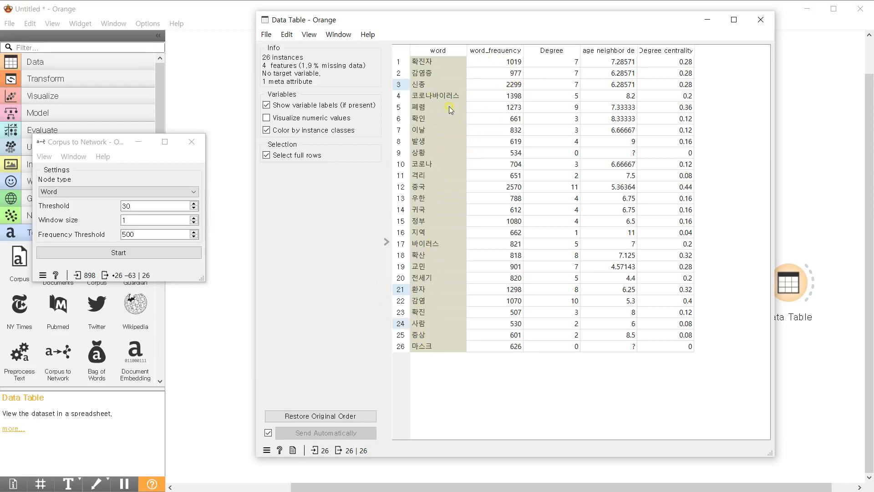
left_click(493, 52)
left_click(493, 51)
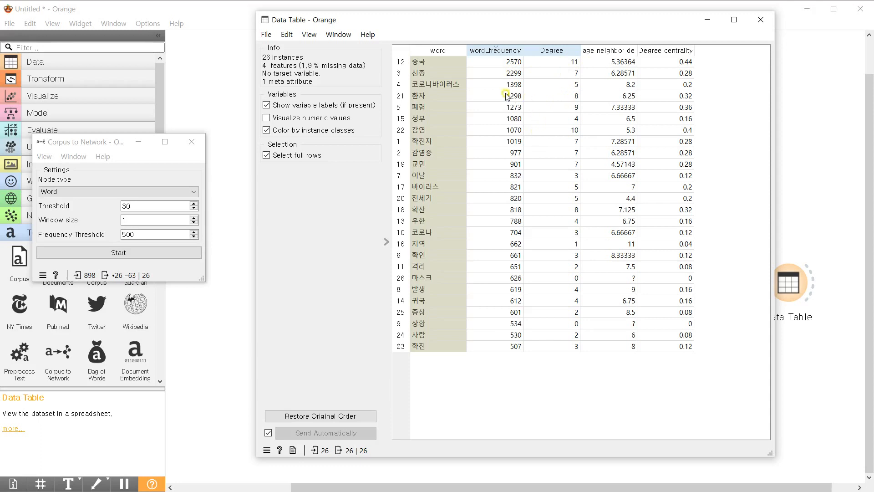
left_click(439, 64)
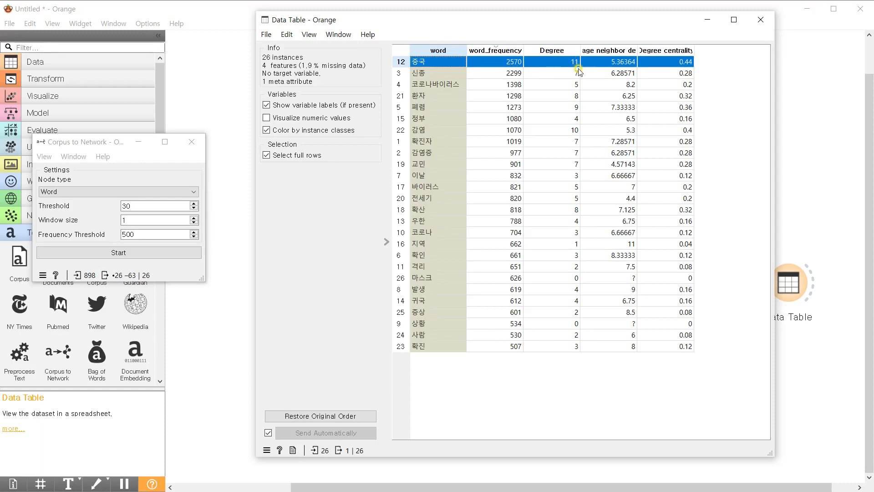
Step: Widen the Average neighbor degree and Degree centrality columns to fit their full headings
left_click_drag(638, 49, 676, 64)
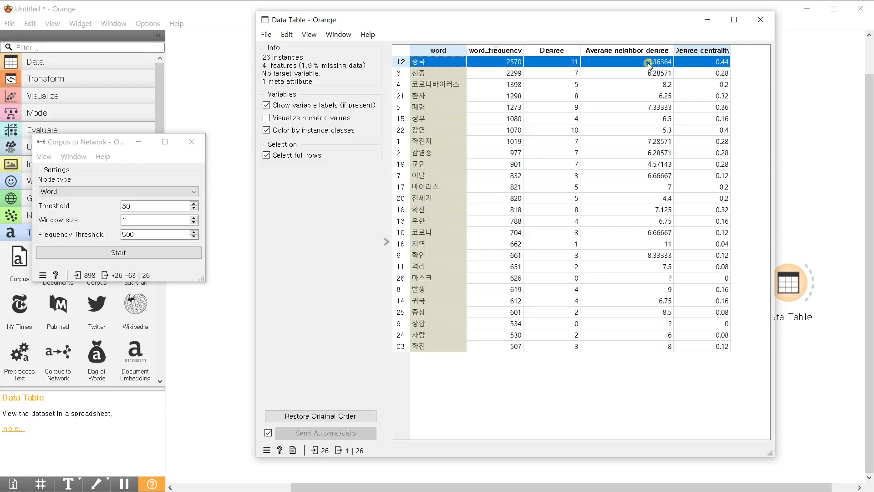
double_click(731, 50)
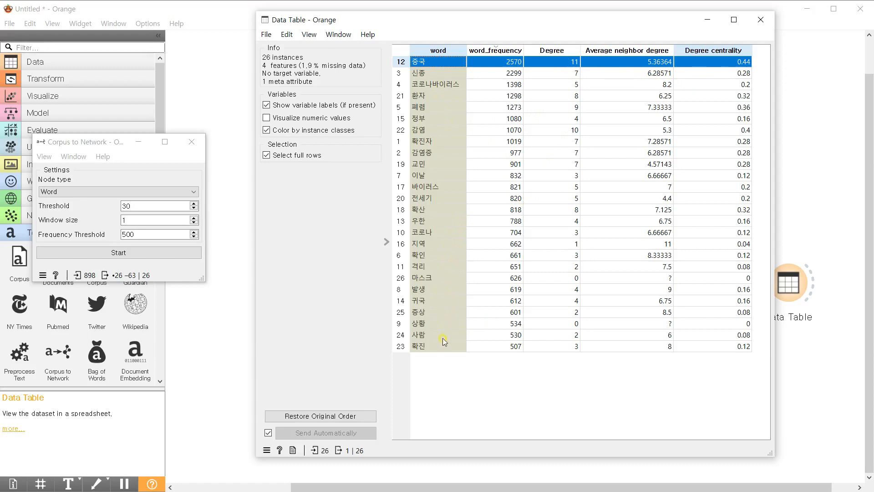
left_click(400, 51)
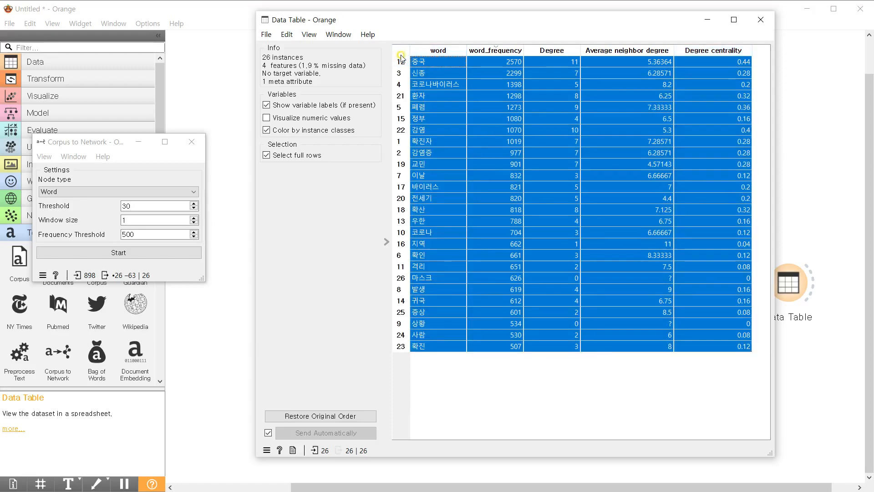
left_click(524, 120)
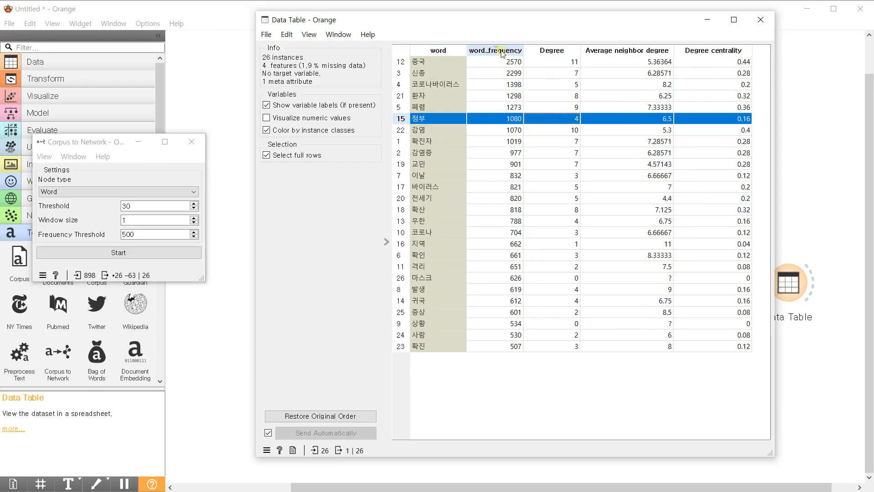
Step: Sort the table by Degree in descending order and go through the rows 중국, 감염, 폐렴 and 환자
left_click(567, 53)
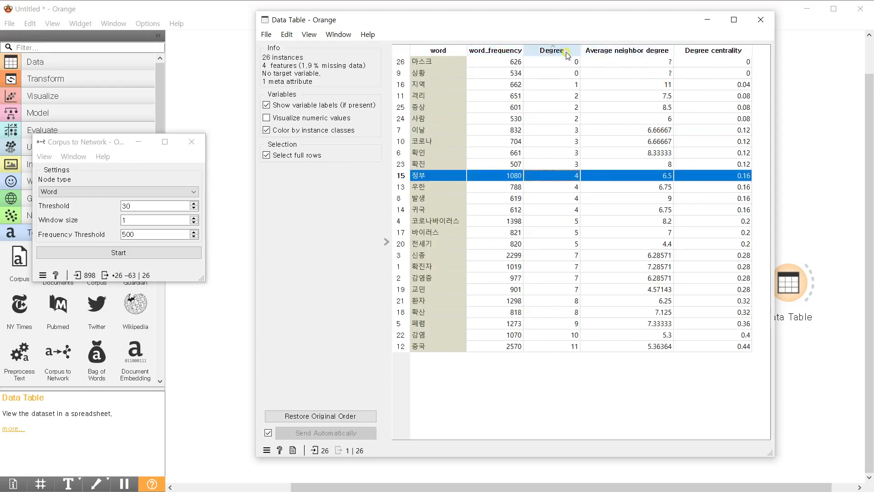
left_click(567, 54)
left_click(559, 64)
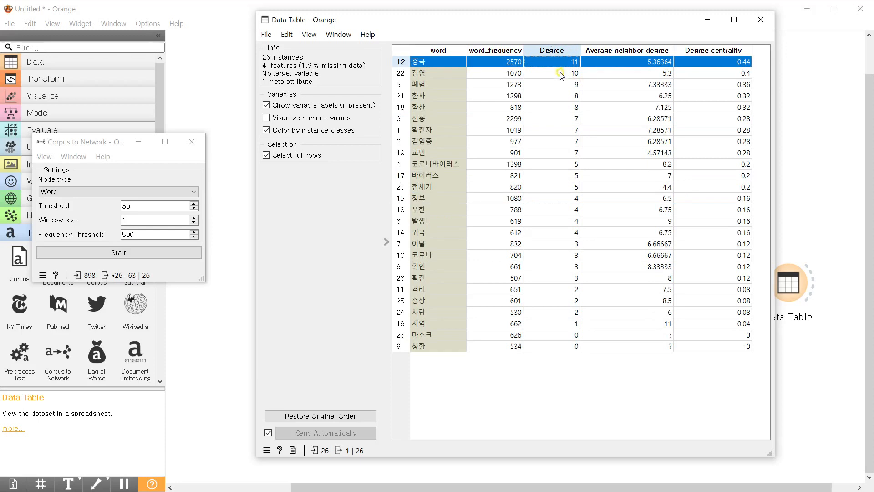
left_click(560, 74)
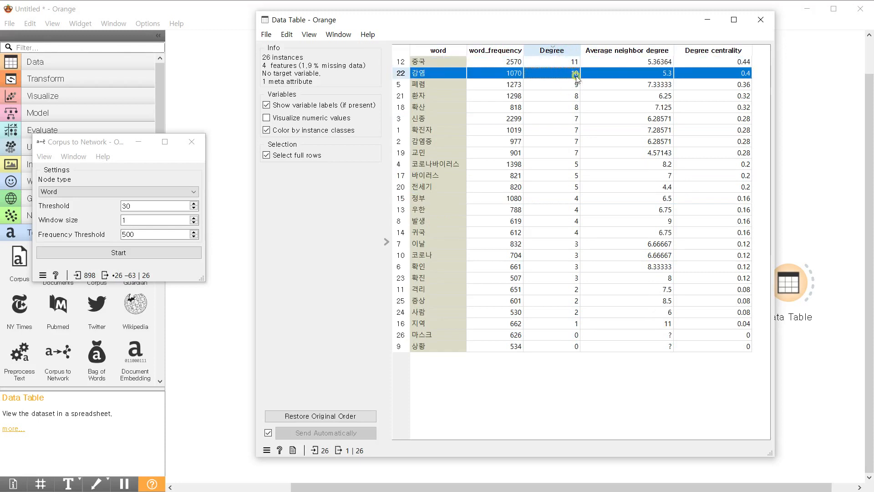
left_click(575, 85)
left_click(572, 97)
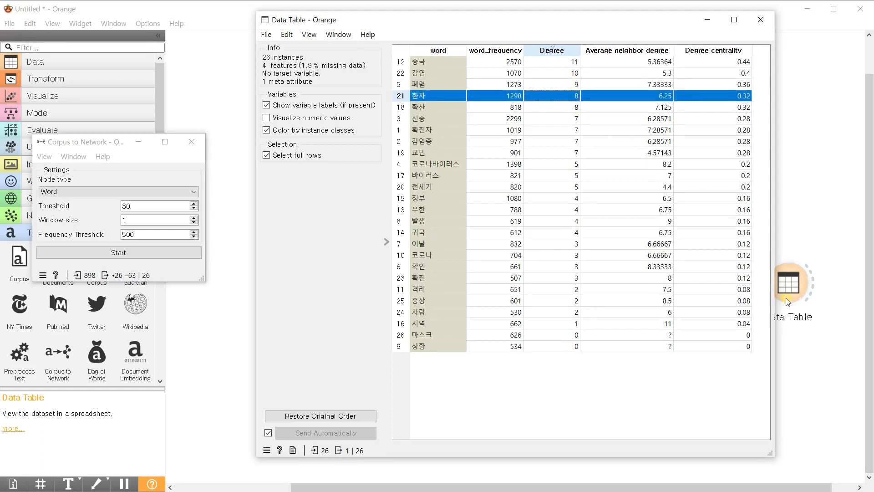
Step: Reopen Network Analysis and Network Explorer alongside the Data Table to compare the words' degree values with the network graph
left_click_drag(579, 24, 396, 34)
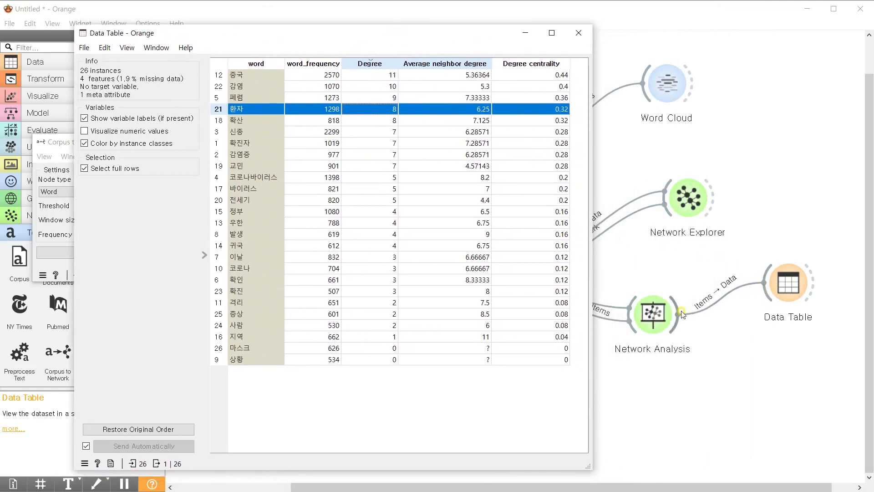
double_click(660, 312)
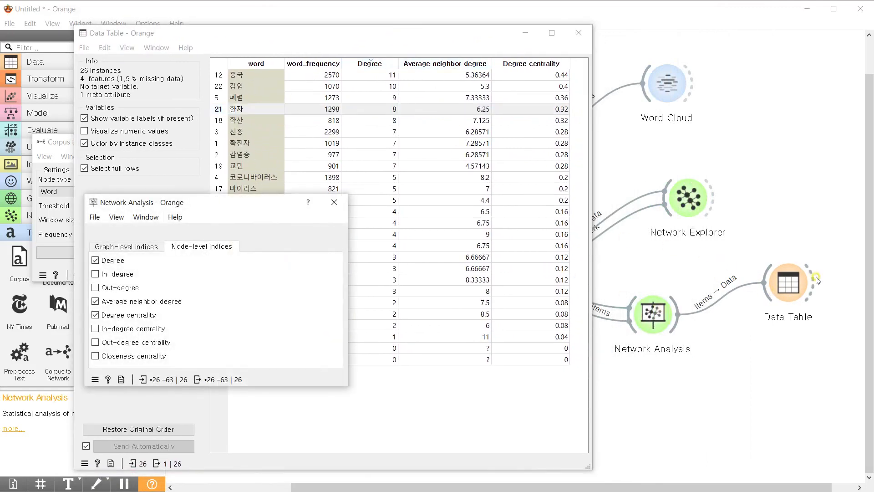
double_click(692, 200)
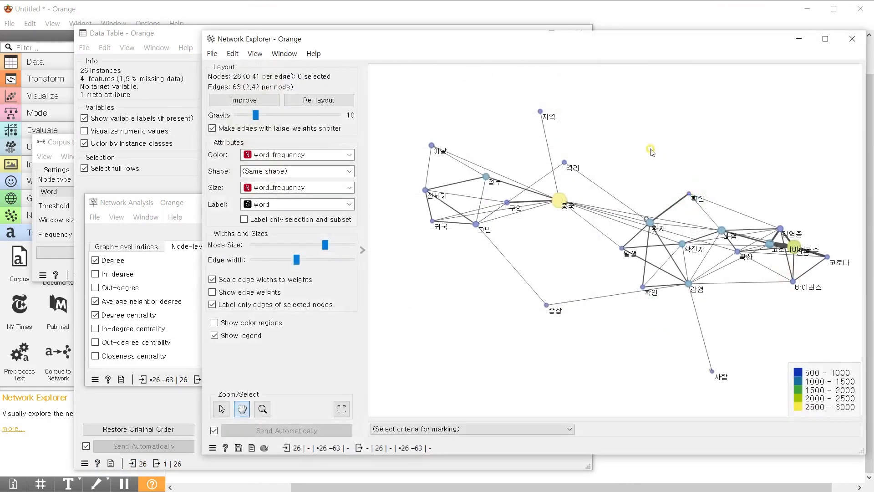
left_click_drag(581, 40, 565, 36)
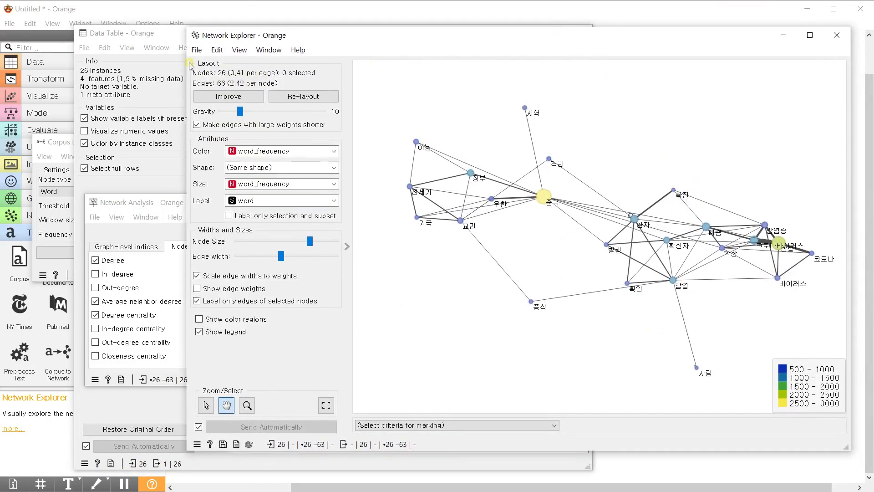
left_click(163, 40)
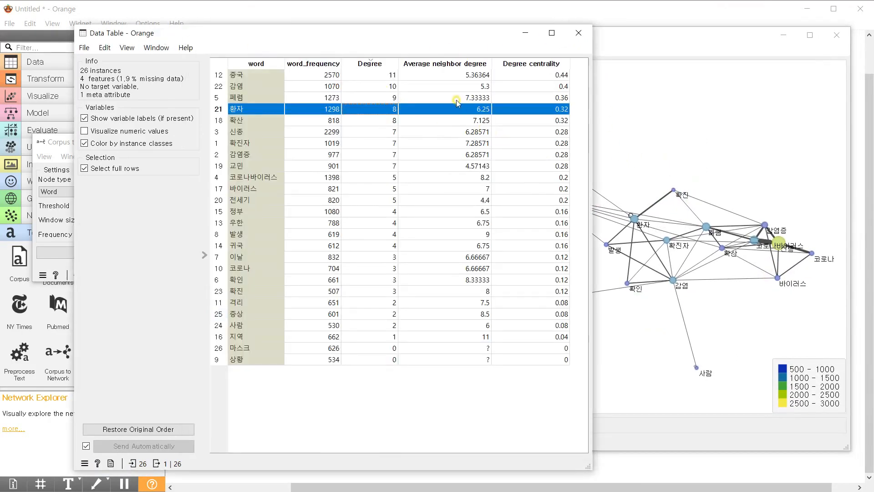
left_click(392, 88)
left_click(669, 130)
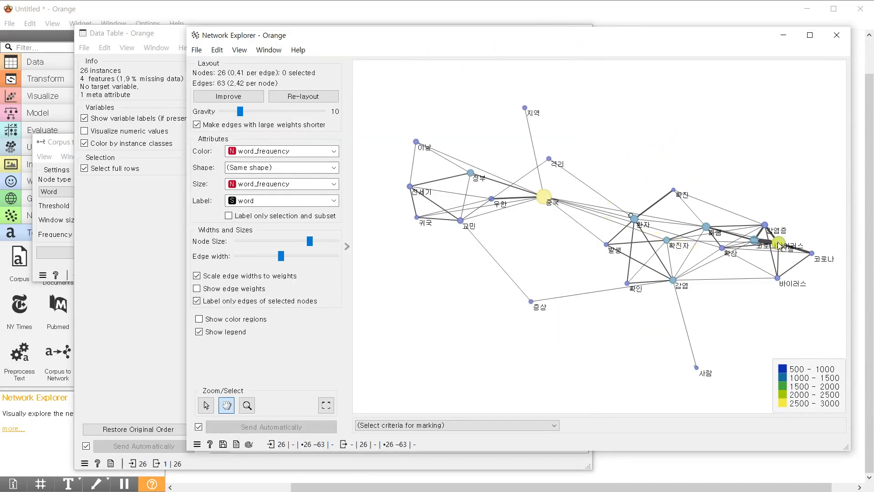
Step: Sort the Data Table by Average neighbor degree in descending order and select the 지역 row
mouse_move(779, 246)
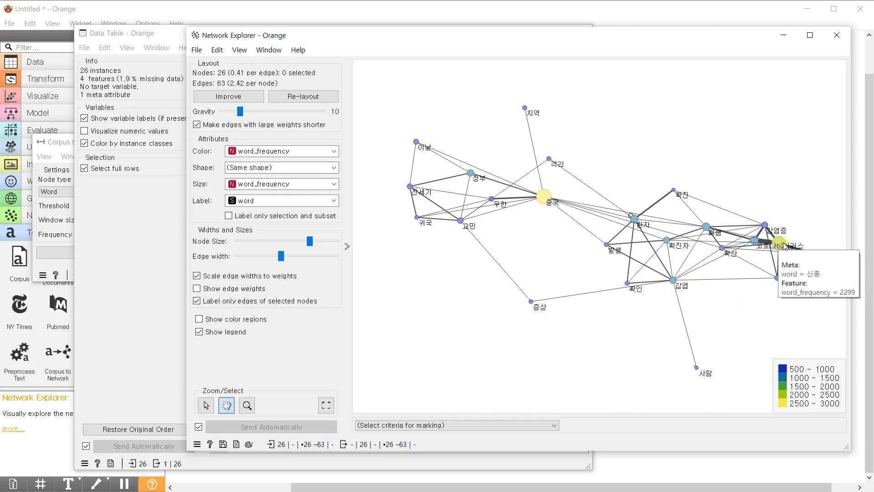
mouse_move(677, 284)
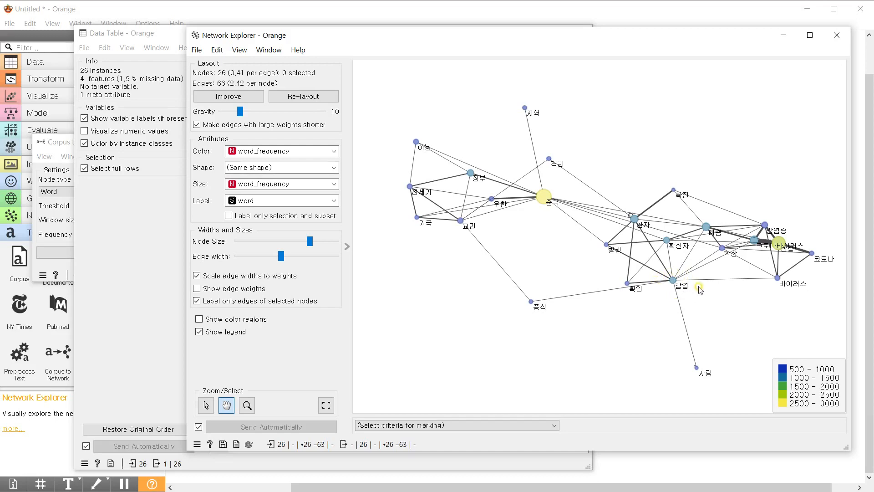
left_click(142, 308)
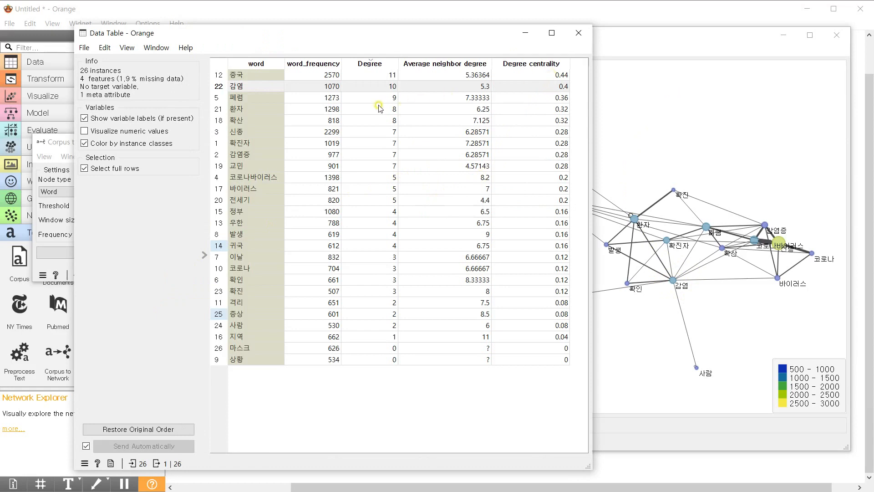
left_click(461, 64)
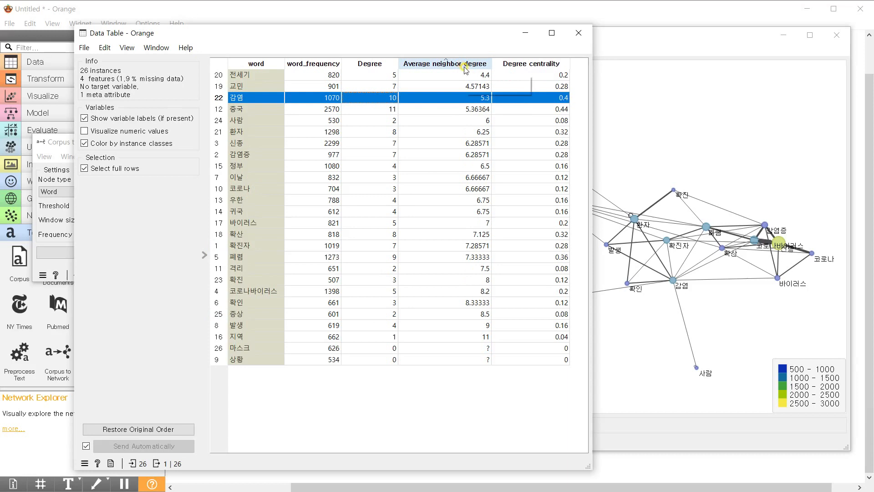
left_click(465, 66)
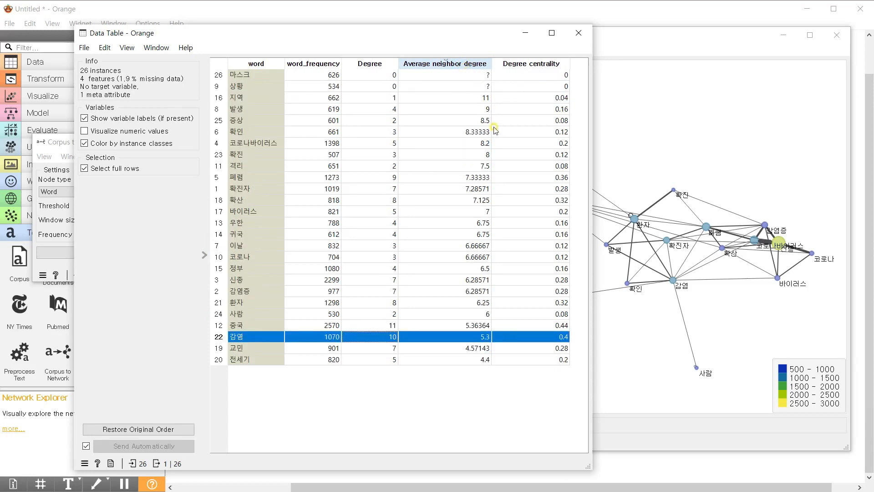
left_click(473, 97)
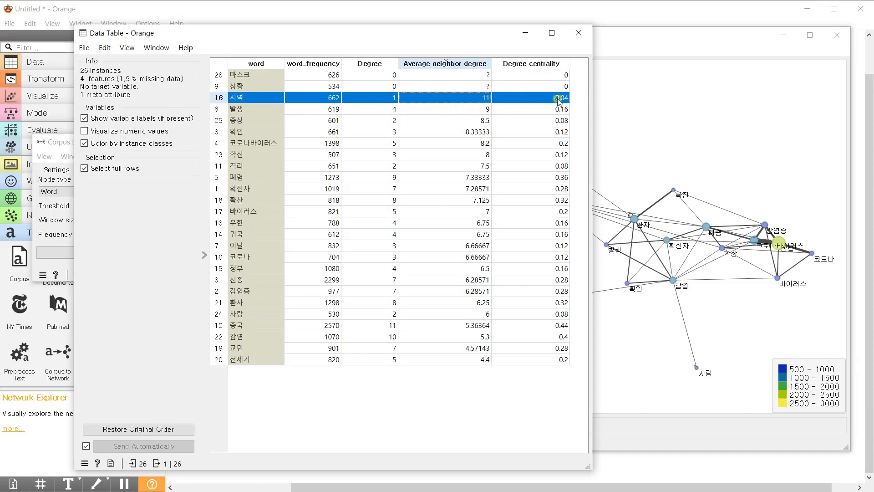
Step: Compare the 지역 row's average neighbor degree with the 지역 node and its neighbor 중국 in the network graph
left_click(676, 124)
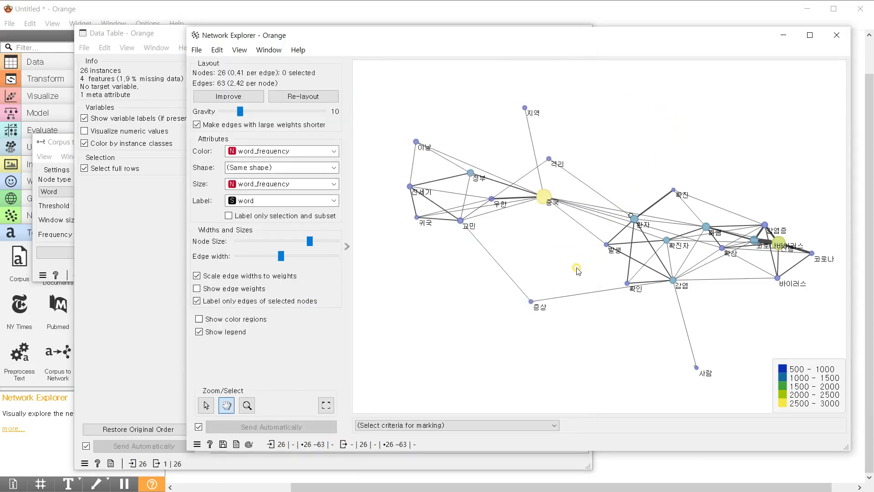
left_click(172, 258)
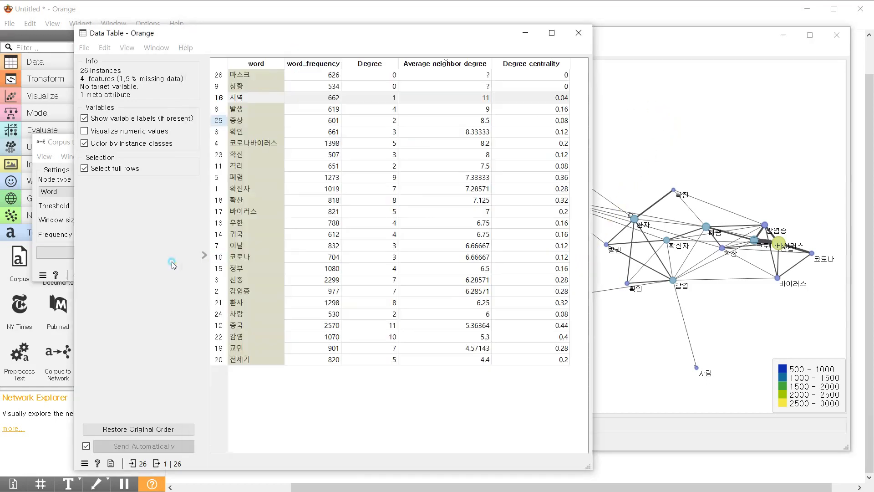
left_click(736, 146)
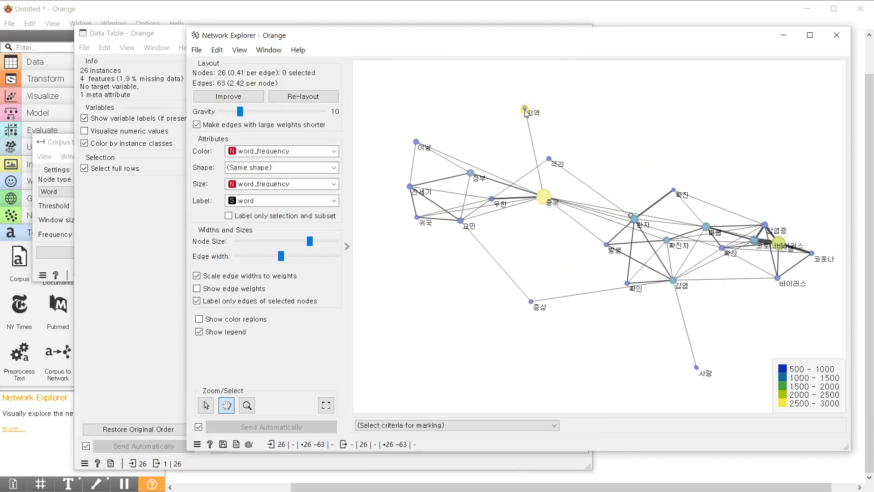
mouse_move(526, 111)
mouse_move(545, 201)
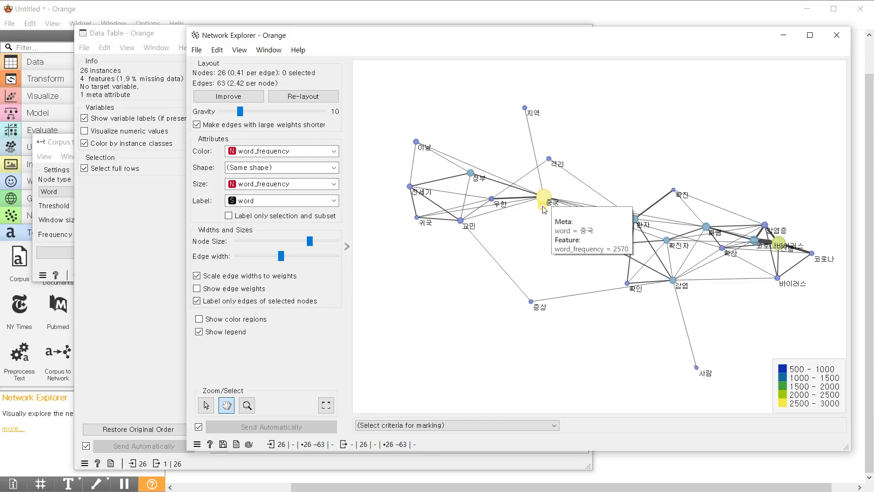
left_click(162, 276)
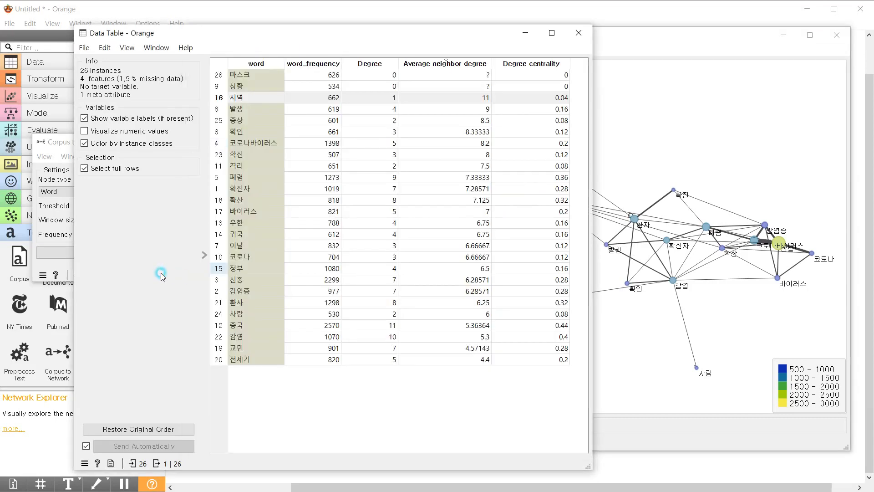
Step: Check the 발생 row against the network graph, and close the Data Table and Network Explorer windows
left_click(485, 110)
left_click(755, 110)
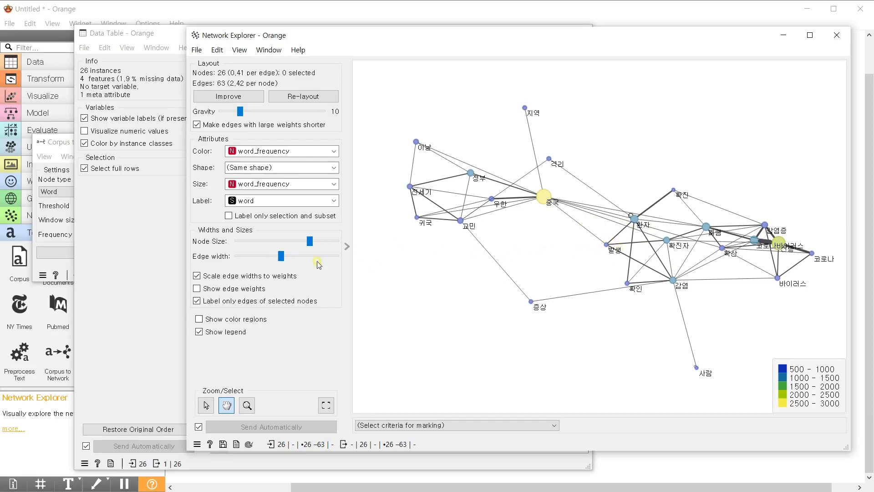
left_click(155, 275)
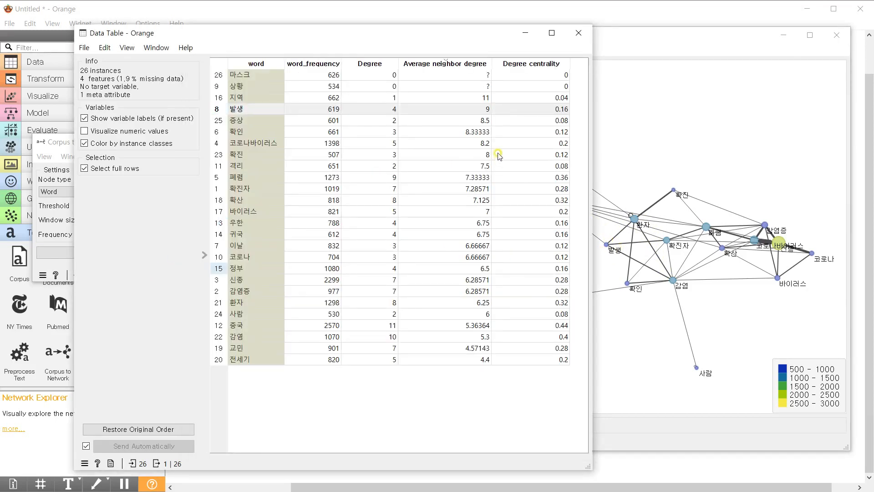
left_click(579, 35)
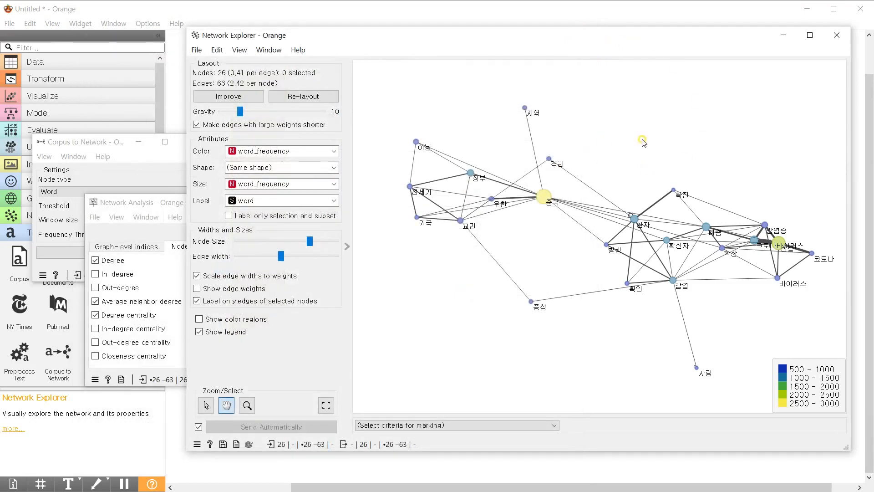
left_click(826, 43)
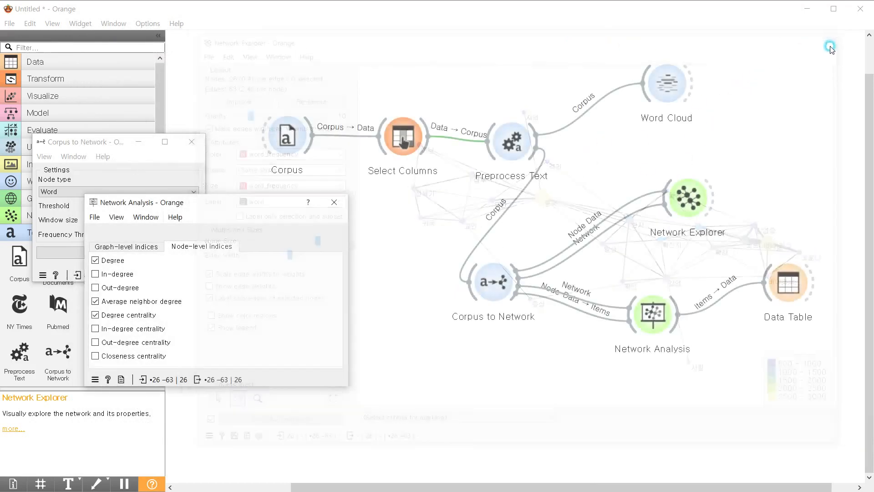
Step: Add a second Network Explorer widget connected to Network Analysis and move the Data Table widget higher on the canvas
left_click_drag(681, 331, 730, 349)
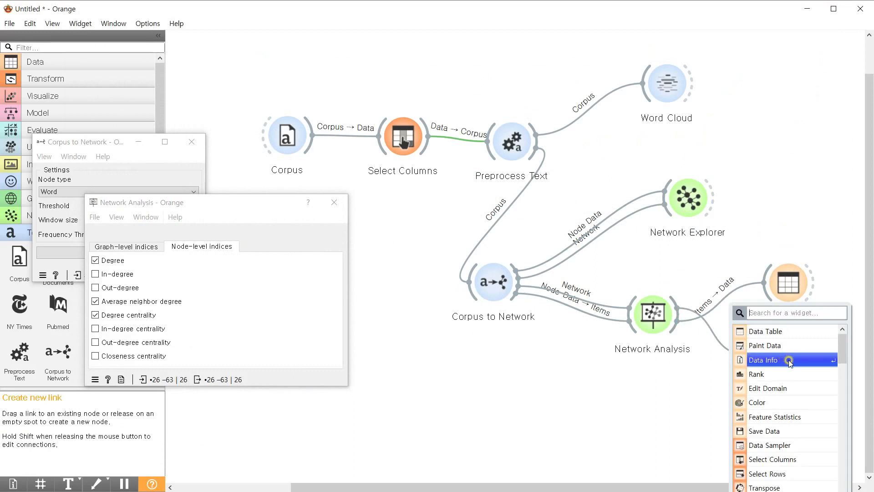
type("net")
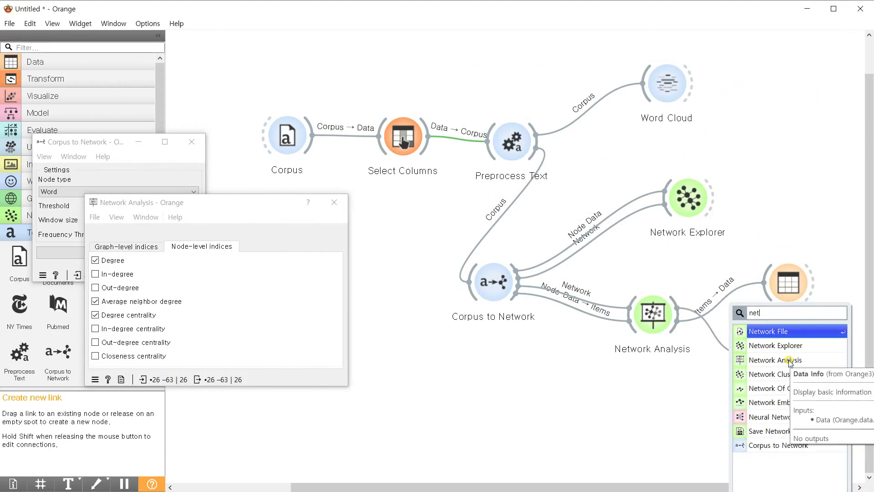
key("Down")
key("Return")
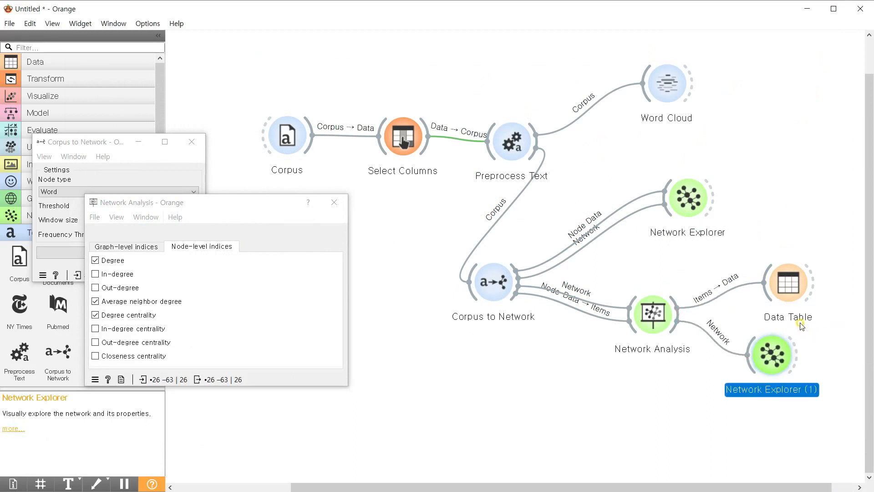
left_click_drag(801, 326, 795, 273)
Step: Link the Items output of Network Analysis to the Node Data input of Network Explorer (1) and close the Network Analysis window
left_click(676, 315)
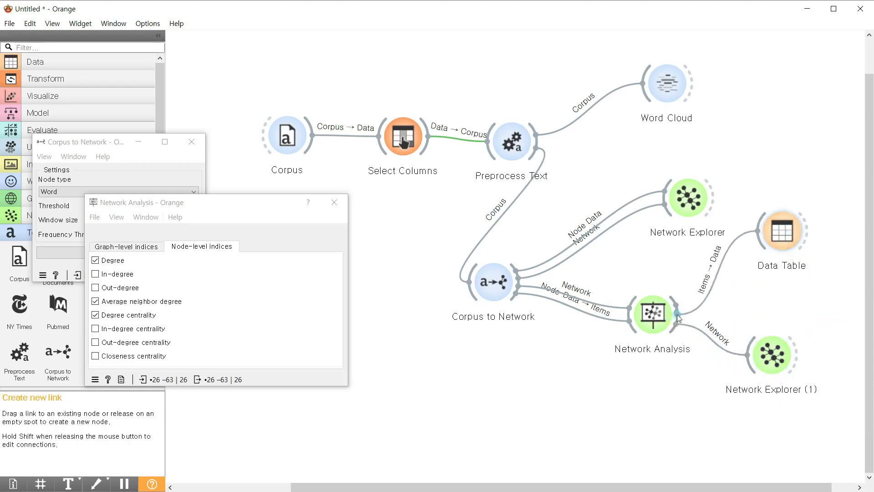
left_click_drag(676, 314, 724, 341)
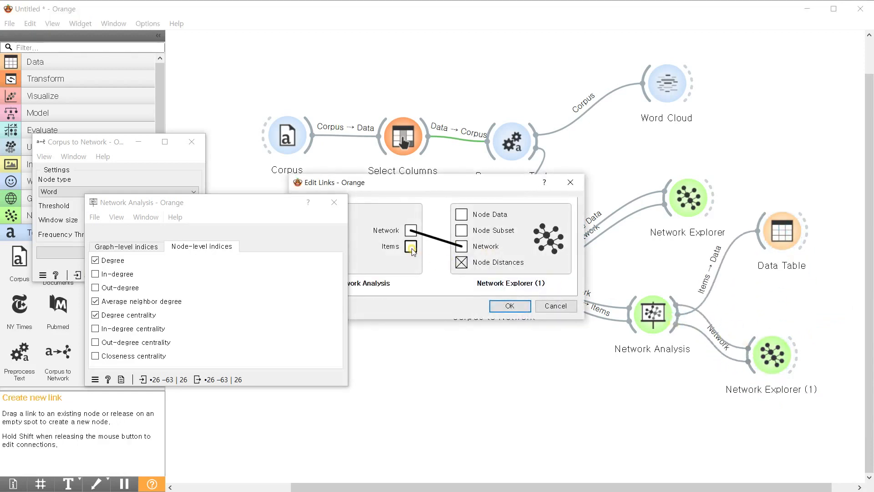
mouse_move(412, 246)
left_mouse_down()
mouse_move(458, 230)
mouse_move(461, 214)
left_mouse_up()
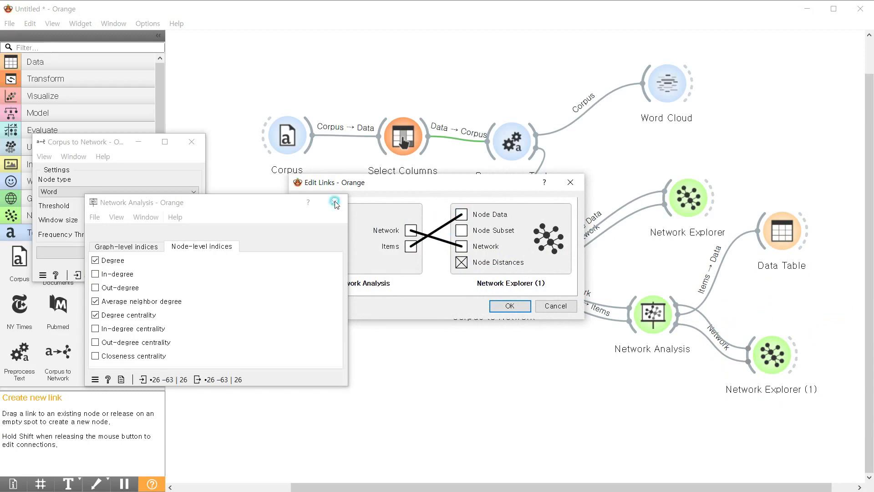
left_click(510, 305)
left_click(336, 199)
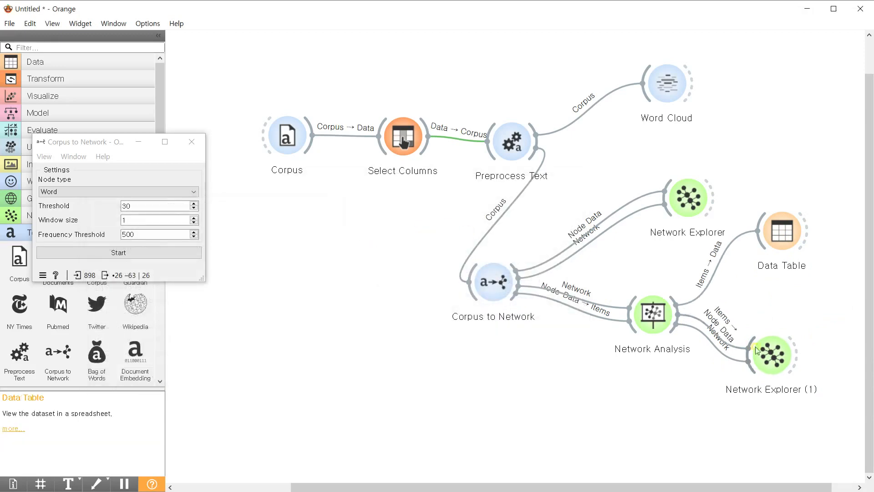
Step: Open Network Explorer (1) and size its nodes by Degree
double_click(778, 355)
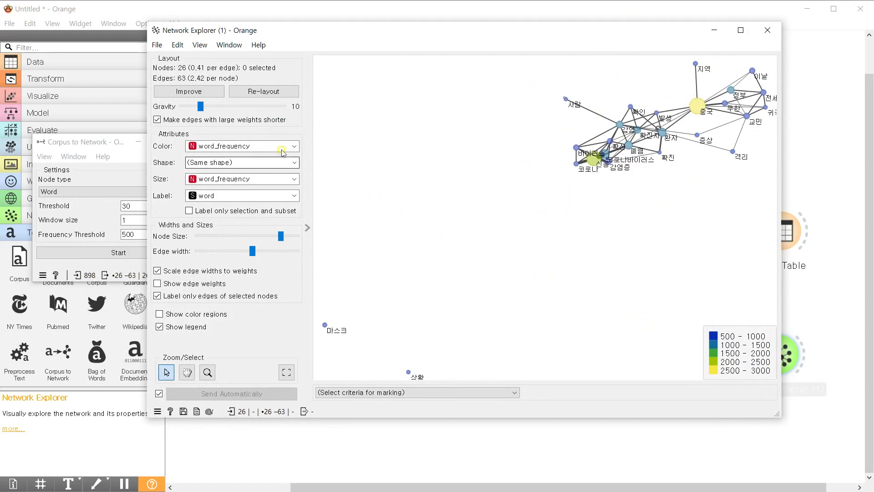
left_click(267, 179)
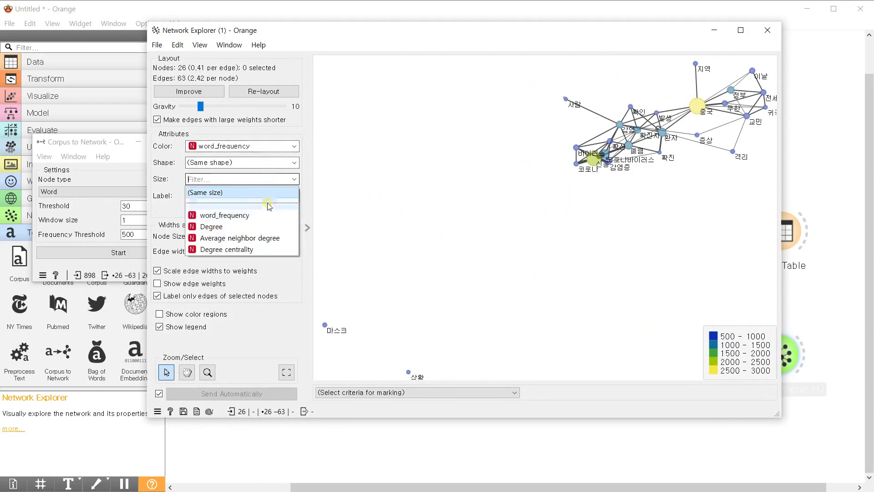
left_click(258, 228)
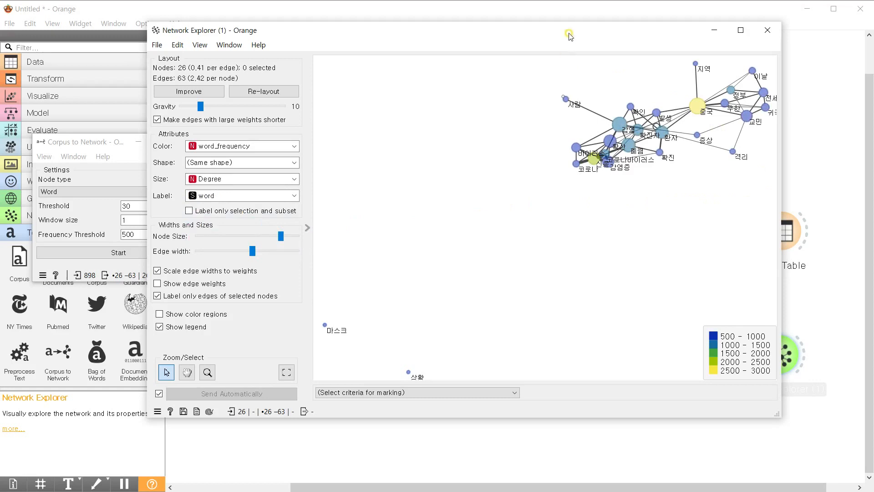
Step: Widen the Network Explorer (1) window and examine the degree-sized nodes of the main word cluster
left_click_drag(566, 35, 468, 40)
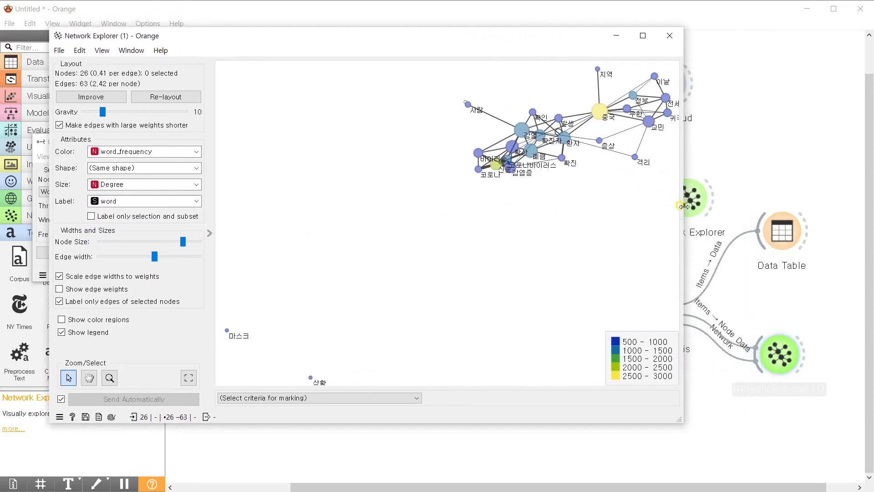
left_click_drag(683, 207, 805, 228)
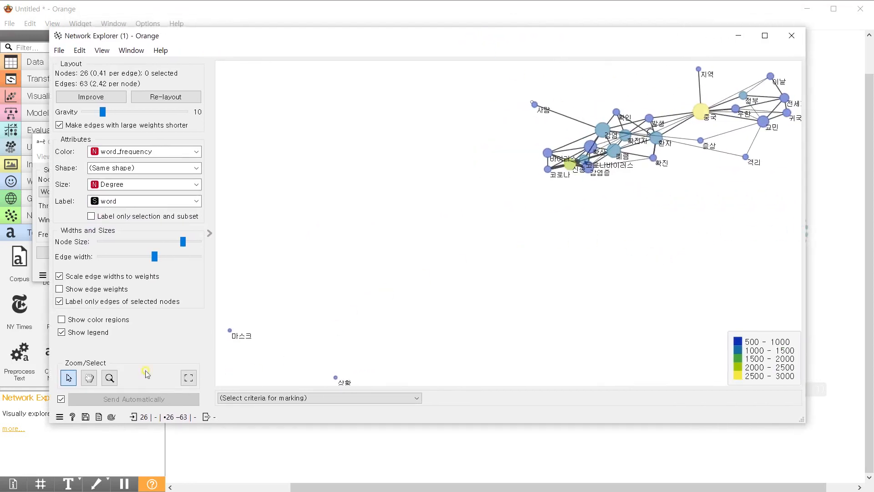
scroll(548, 240, "up", 3)
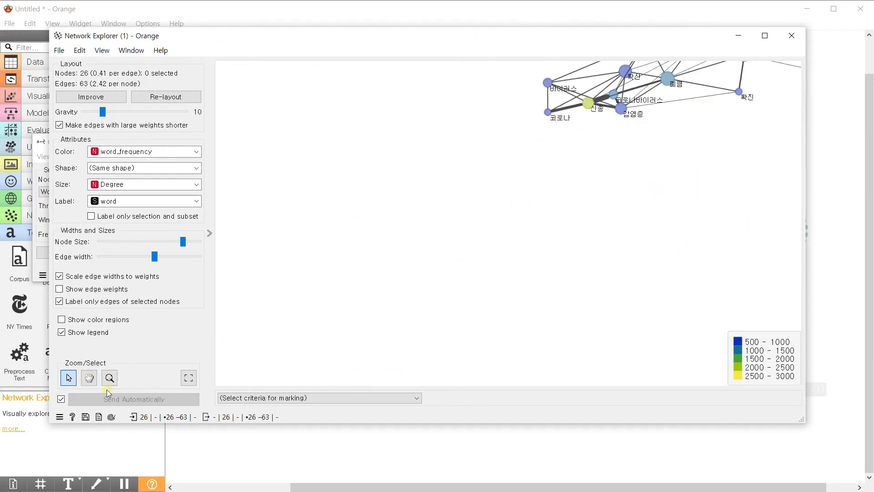
left_click(89, 378)
left_click_drag(731, 149, 496, 329)
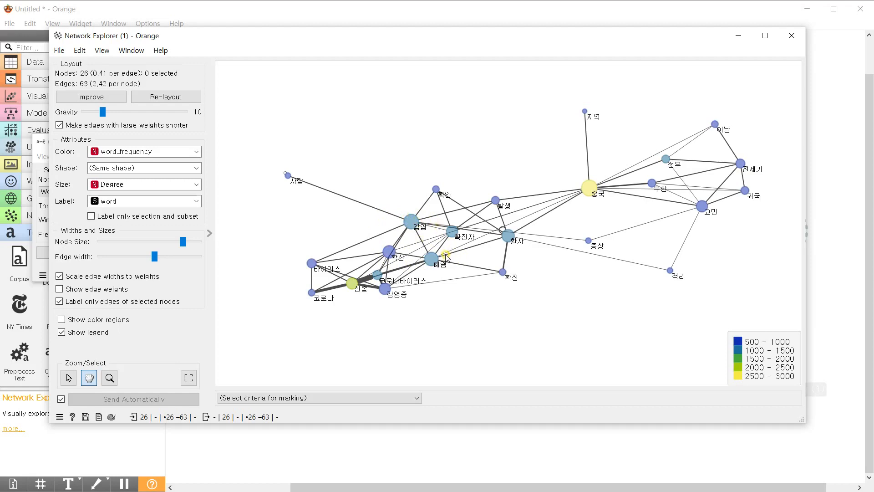
Step: Close the Network Explorer (1) and Corpus to Network windows and deselect the widget on the canvas
left_click(791, 40)
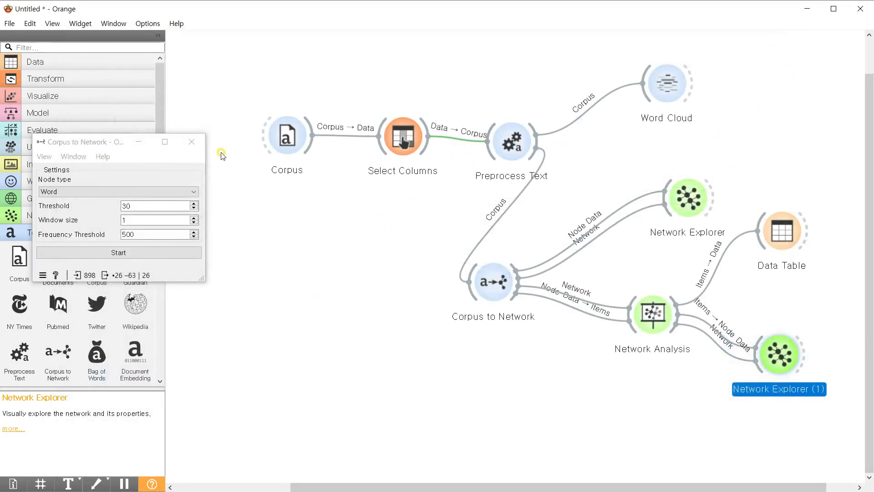
left_click(193, 141)
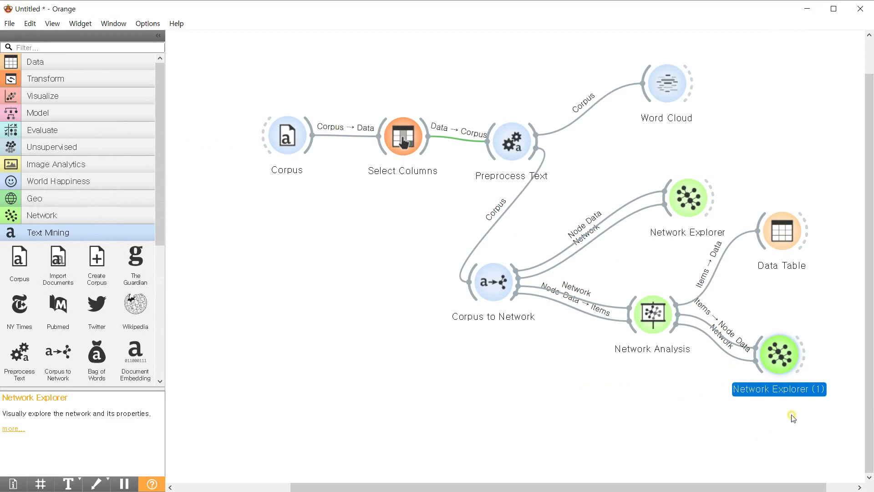
left_click(843, 419)
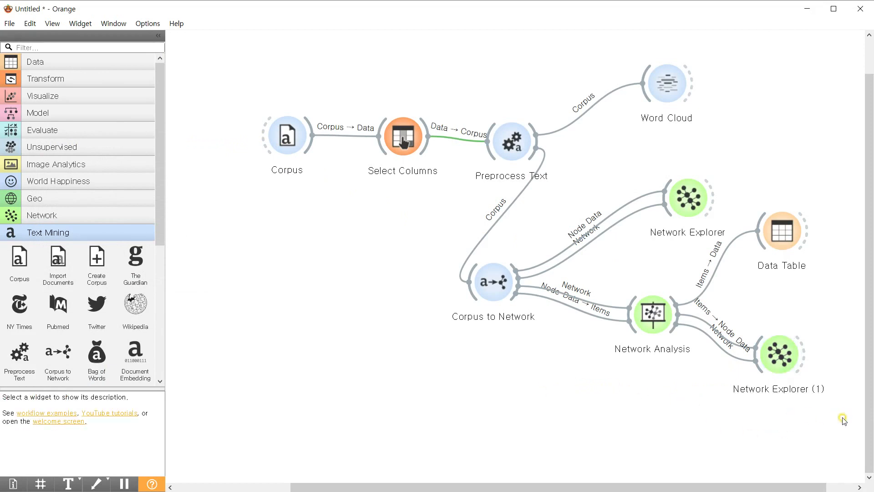